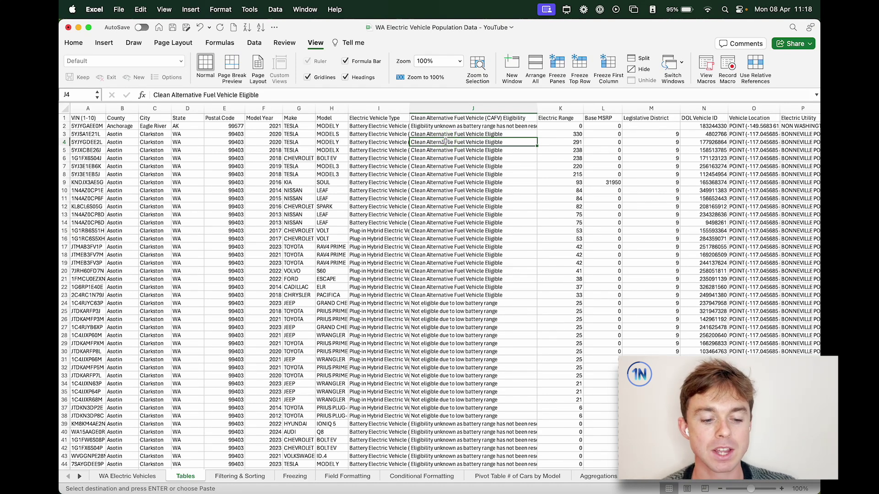
Convert the whole vehicle dataset on the Tables sheet into a table with headers
{"action": "key", "text": "super+a"}
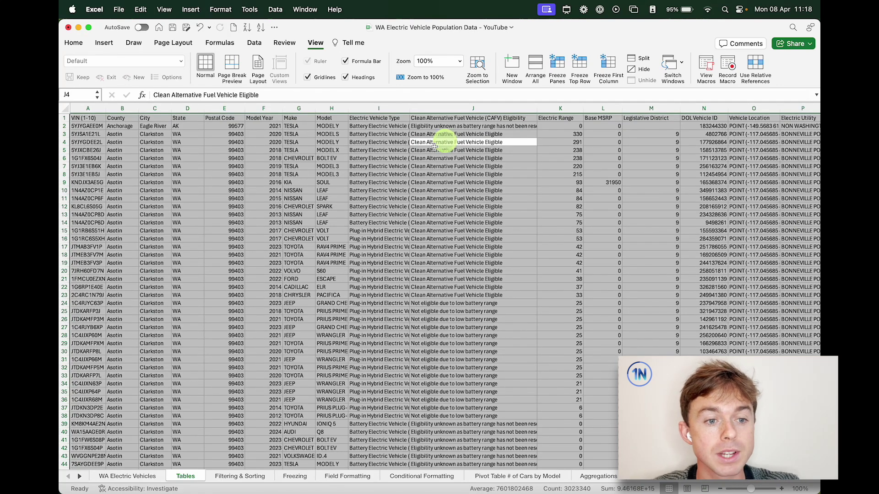
{"action": "left_click", "coordinate": [297, 198]}
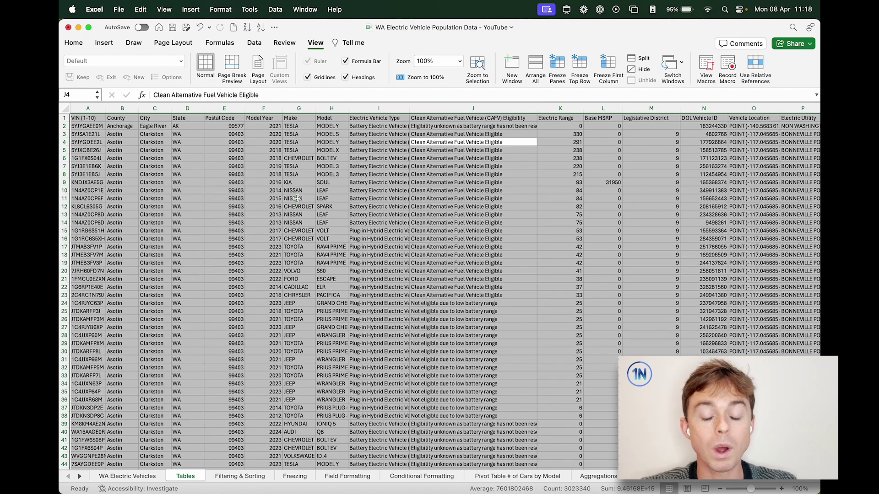
{"action": "left_click", "coordinate": [73, 43]}
{"action": "left_click", "coordinate": [97, 43]}
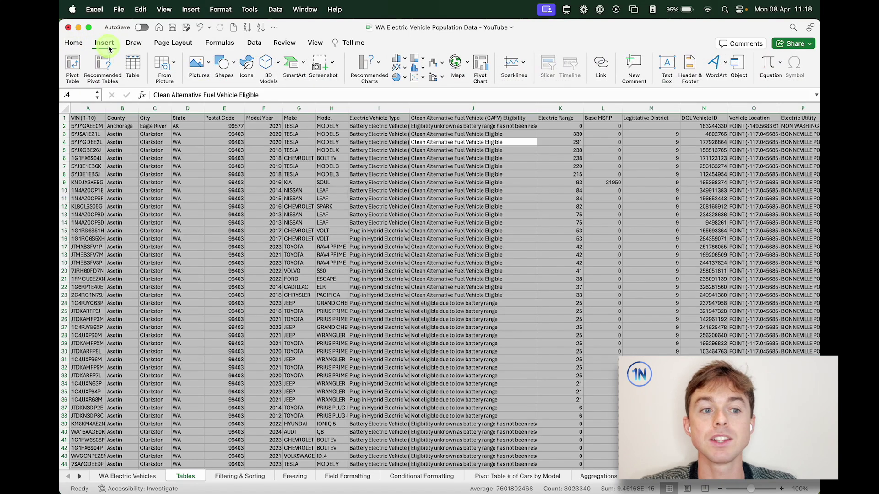
{"action": "left_click", "coordinate": [138, 72]}
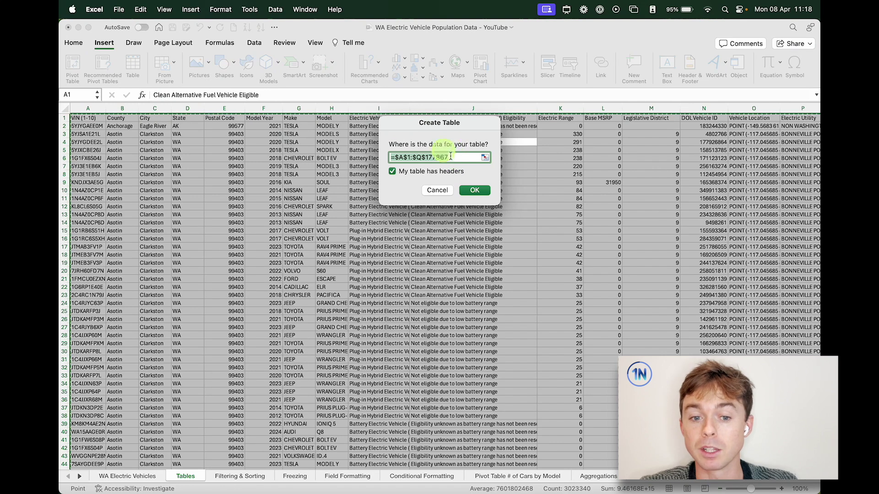
{"action": "left_click_drag", "start_coordinate": [461, 122], "coordinate": [522, 173]}
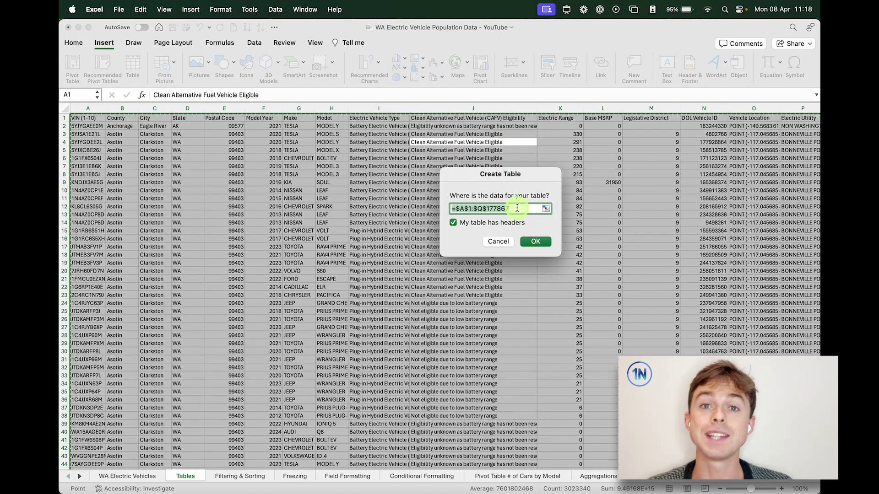
{"action": "left_click", "coordinate": [225, 125]}
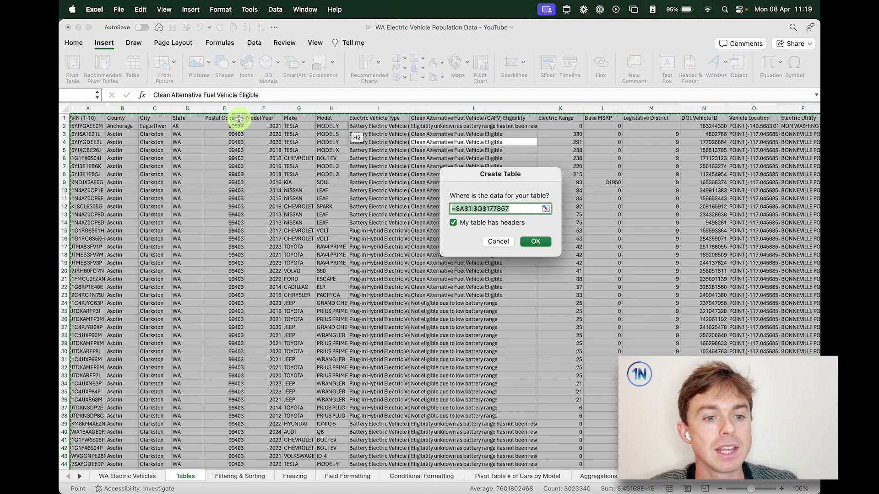
{"action": "left_click", "coordinate": [548, 244]}
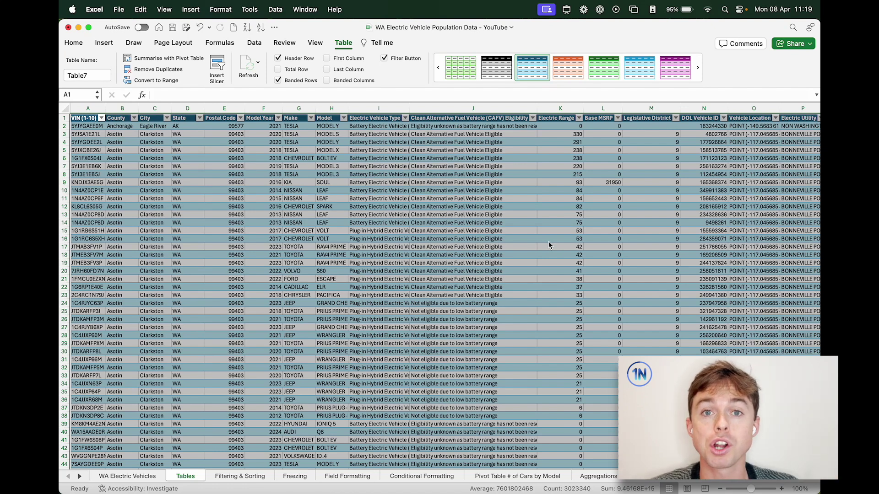
Try alternative table styles, restore the dark blue style, and toggle the banded rows and header row off and on
{"action": "left_click", "coordinate": [605, 66]}
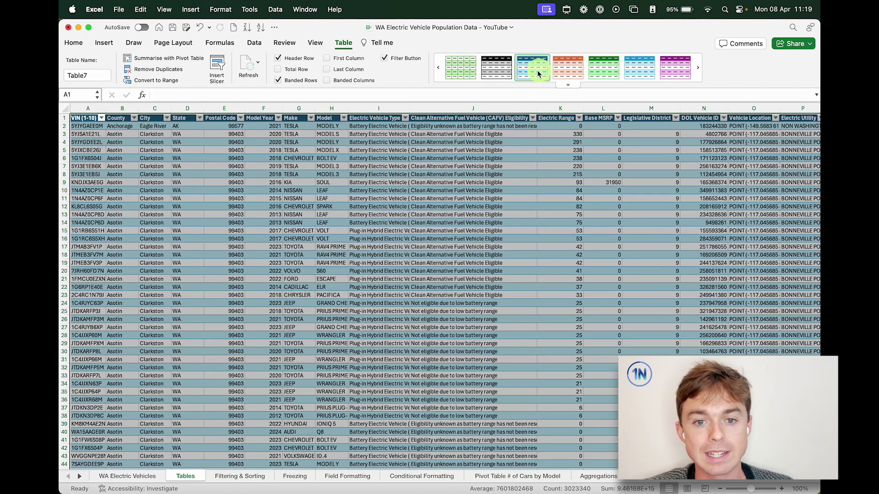
{"action": "left_click", "coordinate": [639, 68]}
{"action": "left_click", "coordinate": [532, 67]}
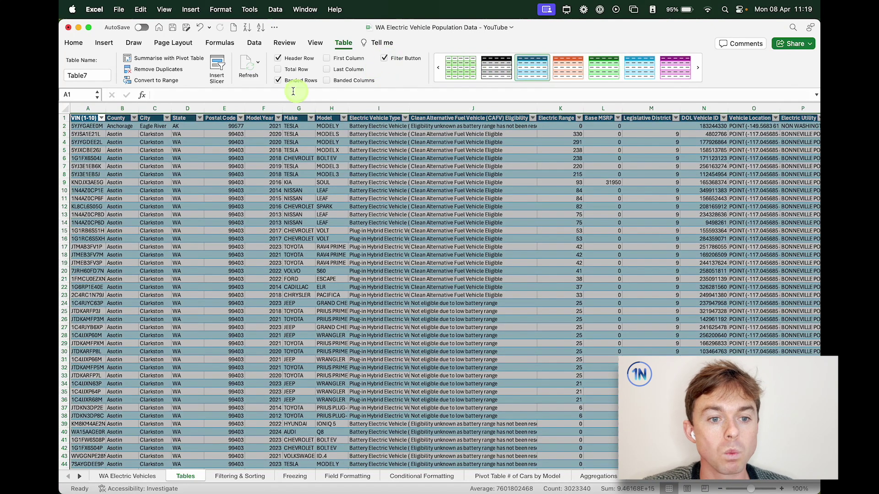
{"action": "left_click", "coordinate": [279, 81]}
{"action": "left_click", "coordinate": [280, 80]}
{"action": "left_click", "coordinate": [278, 57]}
{"action": "left_click", "coordinate": [279, 57]}
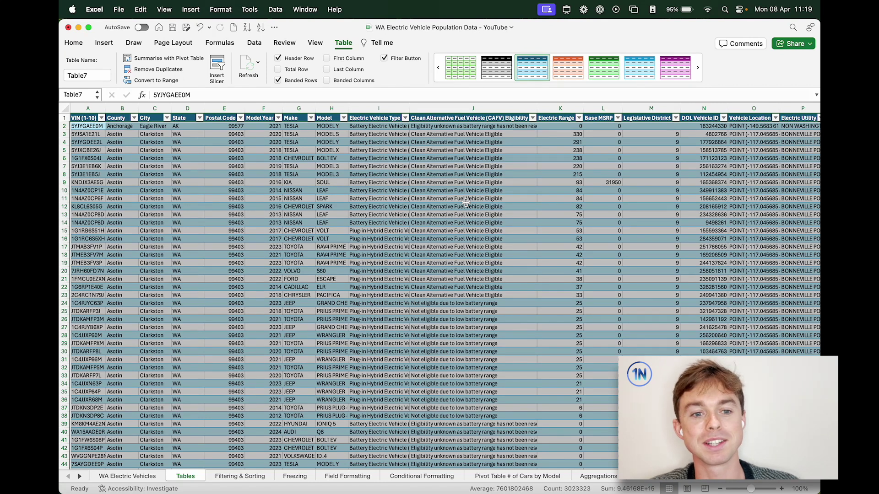
{"action": "left_click", "coordinate": [332, 129]}
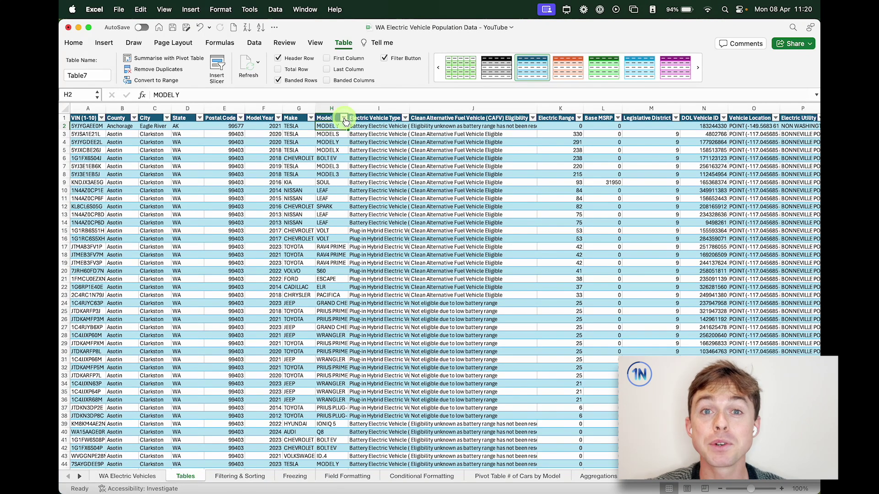
{"action": "left_click", "coordinate": [329, 118]}
{"action": "left_click", "coordinate": [399, 117]}
{"action": "left_click", "coordinate": [432, 117]}
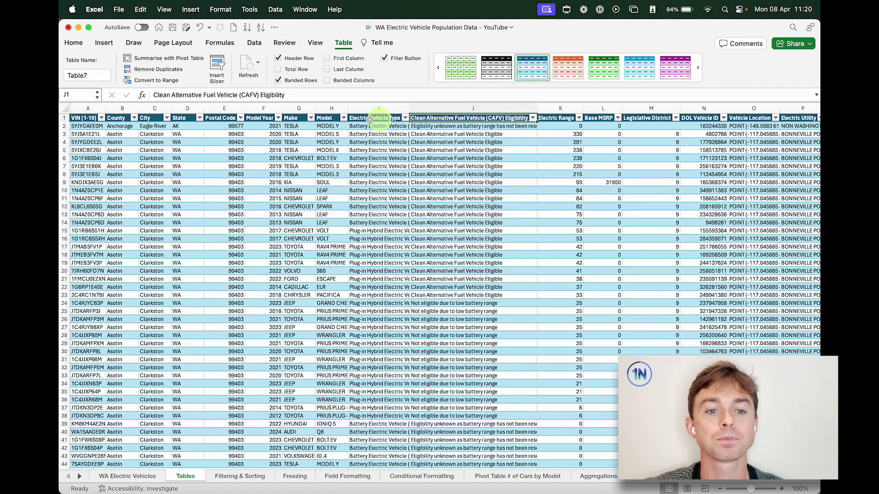
{"action": "left_click", "coordinate": [327, 118]}
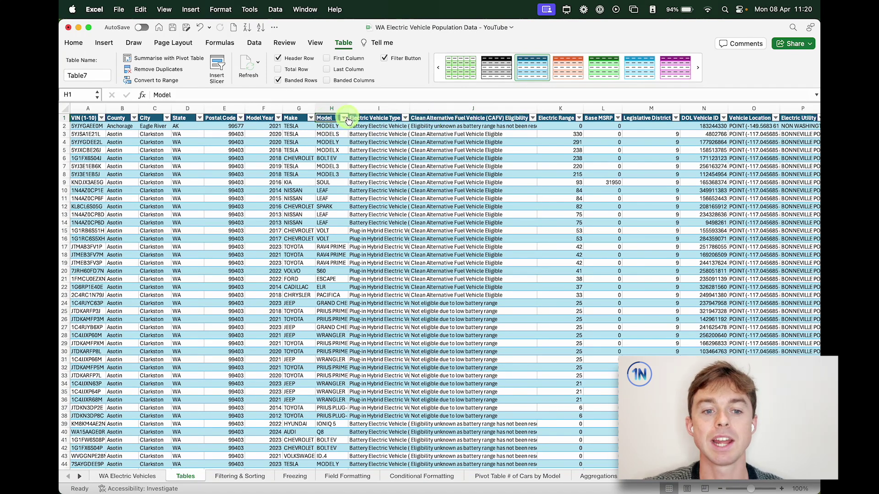
Filter the Model column to show only IONIQ 5 vehicles
{"action": "left_click", "coordinate": [344, 118]}
{"action": "left_click_drag", "start_coordinate": [386, 128], "coordinate": [405, 133]}
{"action": "scroll", "coordinate": [445, 279], "scroll_direction": "down", "scroll_amount": 5}
{"action": "scroll", "coordinate": [444, 279], "scroll_direction": "up", "scroll_amount": 5}
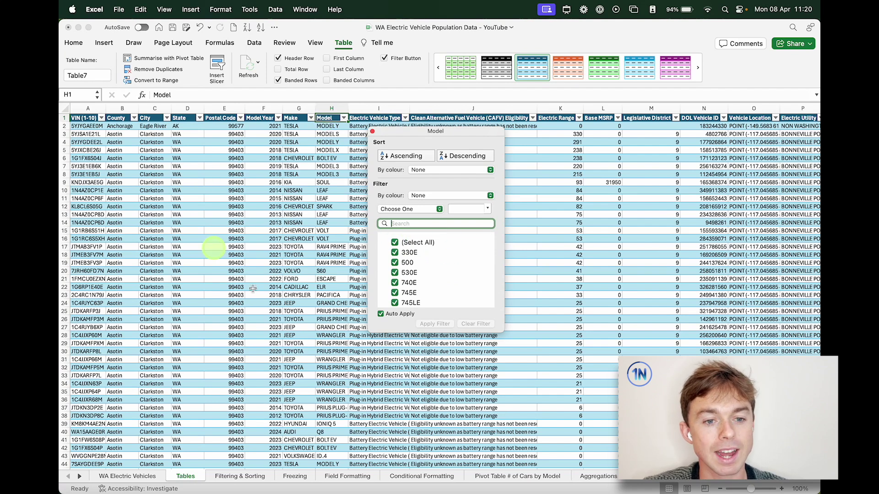
{"action": "left_click", "coordinate": [396, 242]}
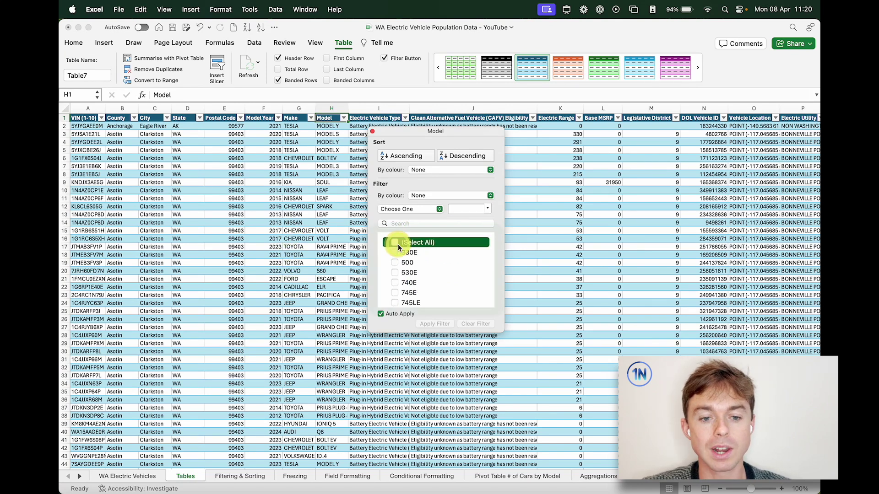
{"action": "scroll", "coordinate": [449, 297], "scroll_direction": "down", "scroll_amount": 5}
{"action": "scroll", "coordinate": [452, 300], "scroll_direction": "down", "scroll_amount": 3}
{"action": "scroll", "coordinate": [451, 301], "scroll_direction": "down", "scroll_amount": 10}
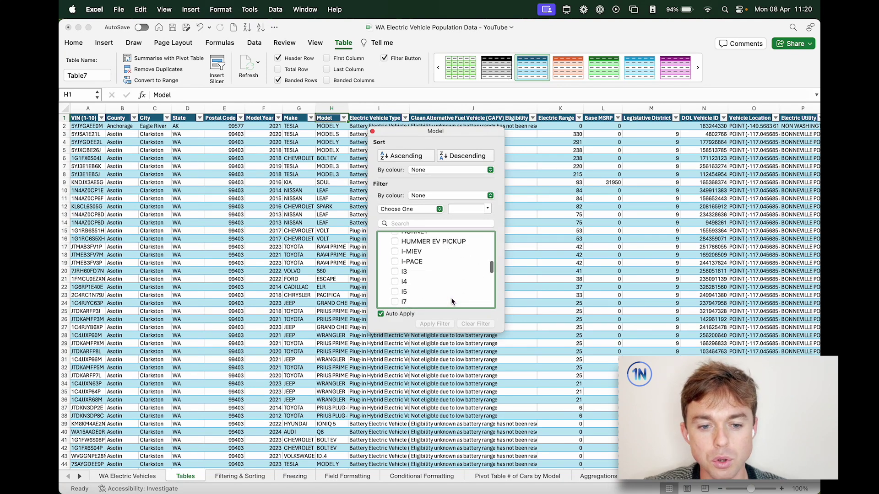
{"action": "scroll", "coordinate": [451, 301], "scroll_direction": "down", "scroll_amount": 5}
{"action": "scroll", "coordinate": [451, 301], "scroll_direction": "up", "scroll_amount": 4}
{"action": "scroll", "coordinate": [451, 301], "scroll_direction": "down", "scroll_amount": 3}
{"action": "scroll", "coordinate": [451, 301], "scroll_direction": "down", "scroll_amount": 1}
{"action": "left_click", "coordinate": [405, 249]}
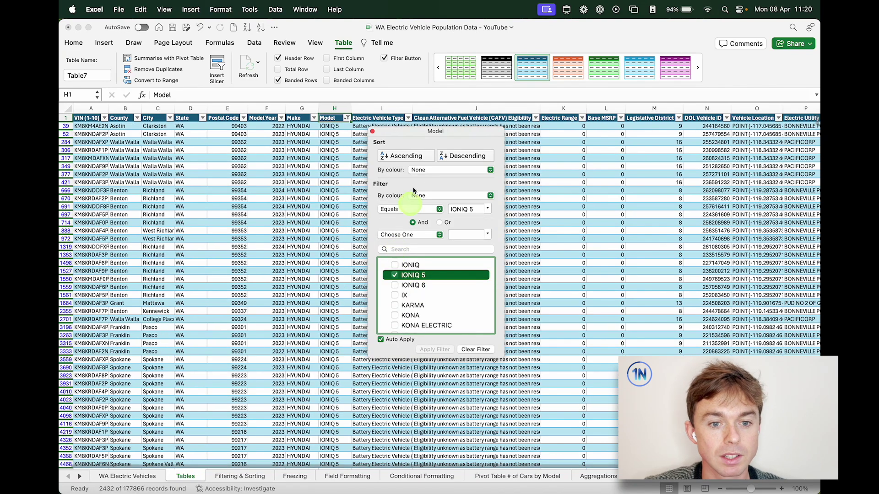
Examine the filtered IONIQ 5 rows and the extra condition and colour options in the Model filter
{"action": "left_click_drag", "start_coordinate": [417, 131], "coordinate": [479, 135]}
{"action": "scroll", "coordinate": [349, 236], "scroll_direction": "down", "scroll_amount": 5}
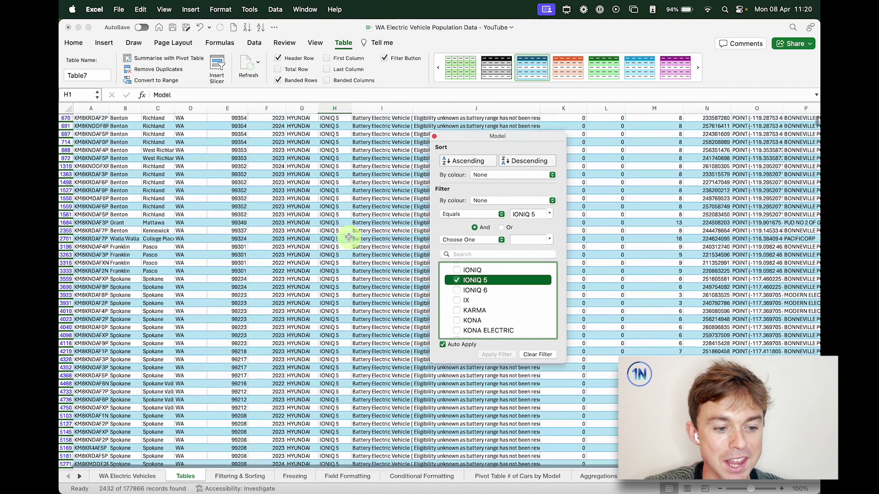
{"action": "scroll", "coordinate": [349, 236], "scroll_direction": "up", "scroll_amount": 5}
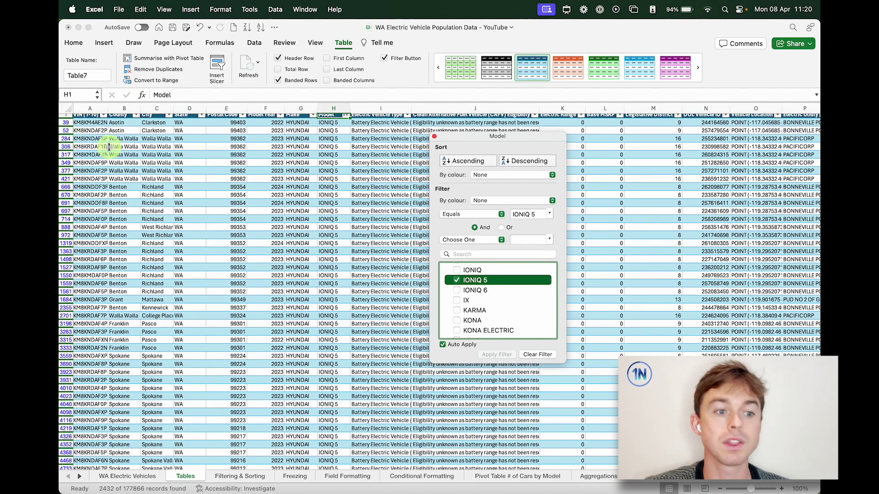
{"action": "scroll", "coordinate": [73, 131], "scroll_direction": "up", "scroll_amount": 1}
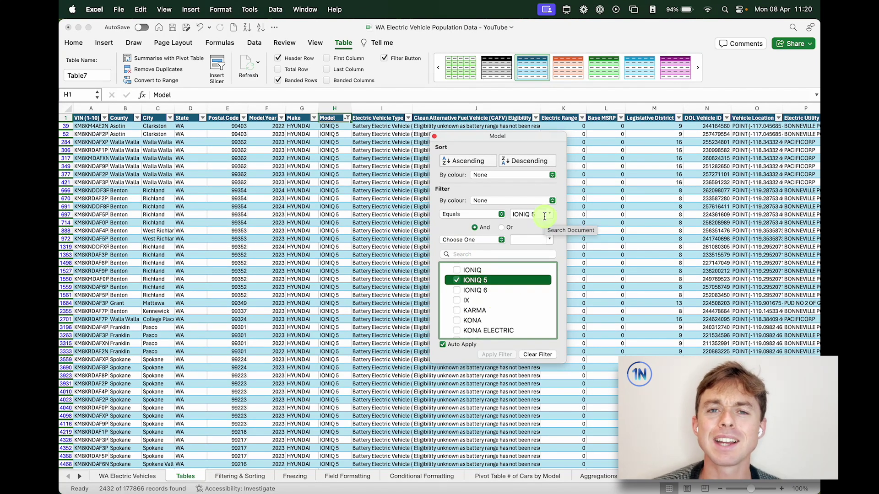
{"action": "left_click", "coordinate": [515, 215]}
{"action": "left_click", "coordinate": [501, 239]}
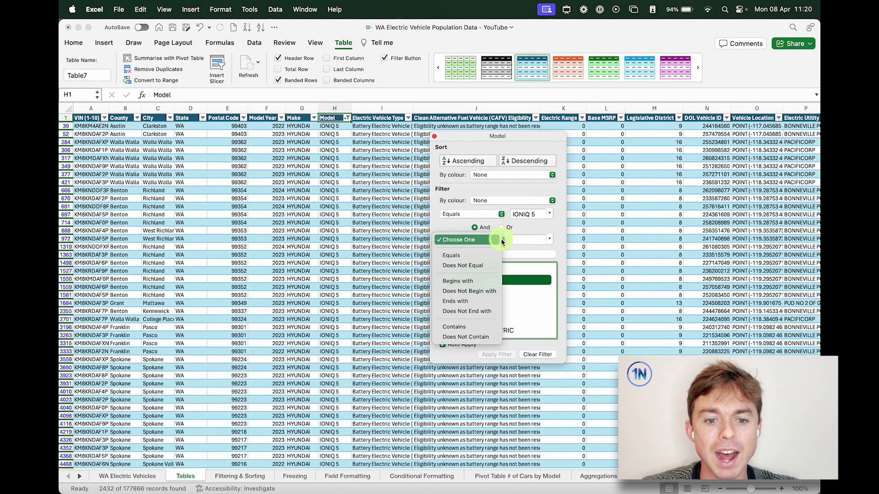
{"action": "left_click", "coordinate": [521, 224]}
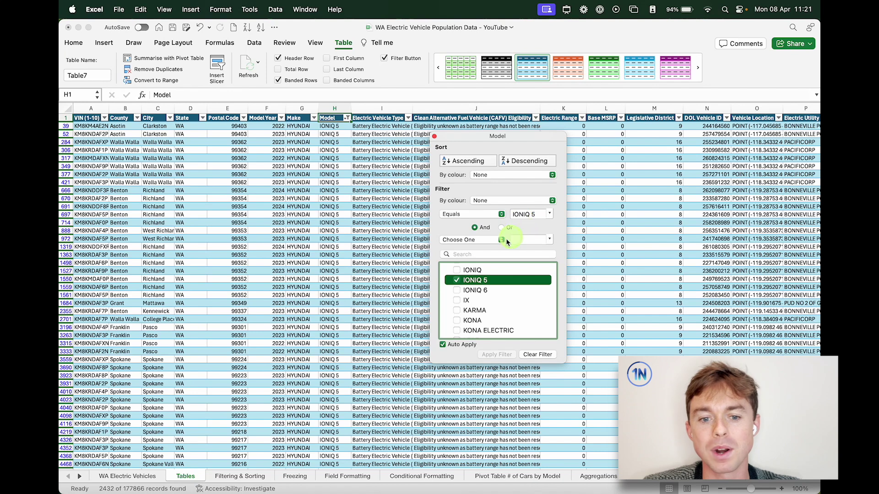
{"action": "left_click", "coordinate": [526, 200]}
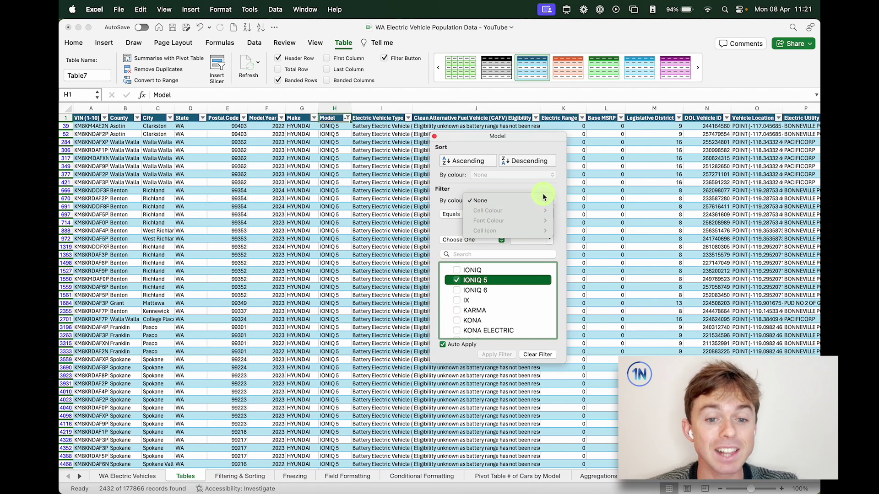
{"action": "left_click", "coordinate": [539, 196]}
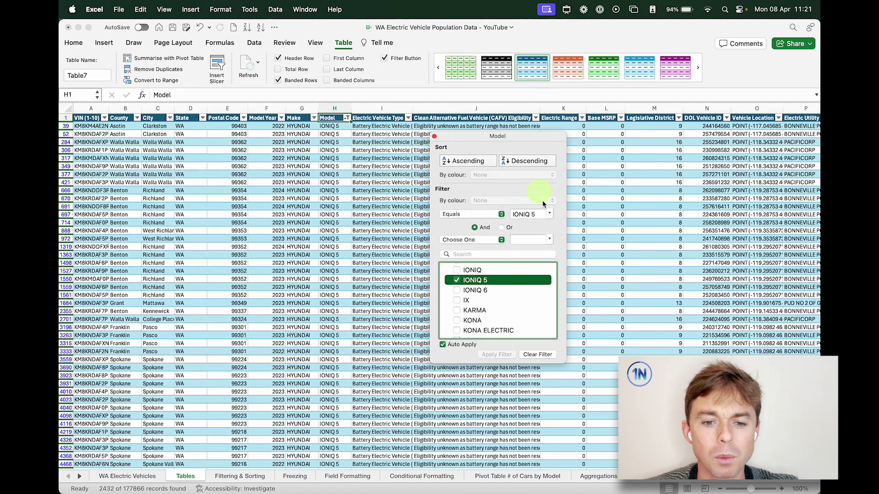
Reselect all models in the Model column filter to show every row, and close the filter window
{"action": "scroll", "coordinate": [460, 289], "scroll_direction": "up", "scroll_amount": 15}
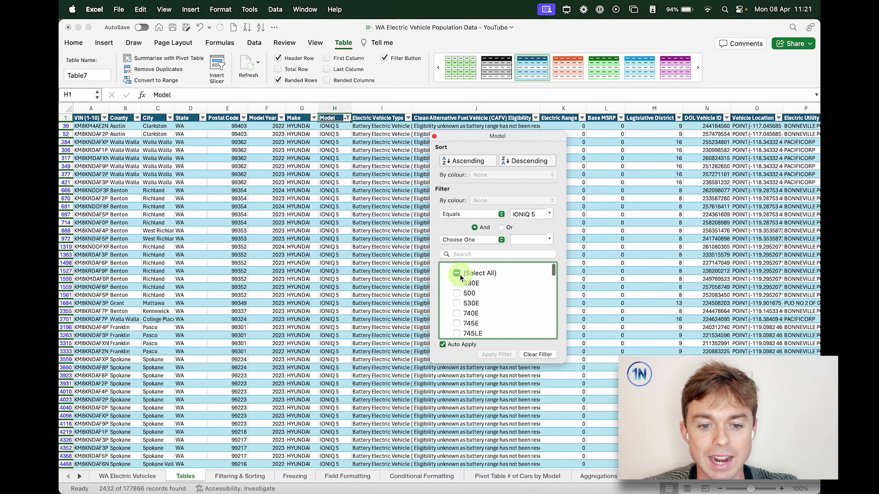
{"action": "left_click", "coordinate": [457, 273]}
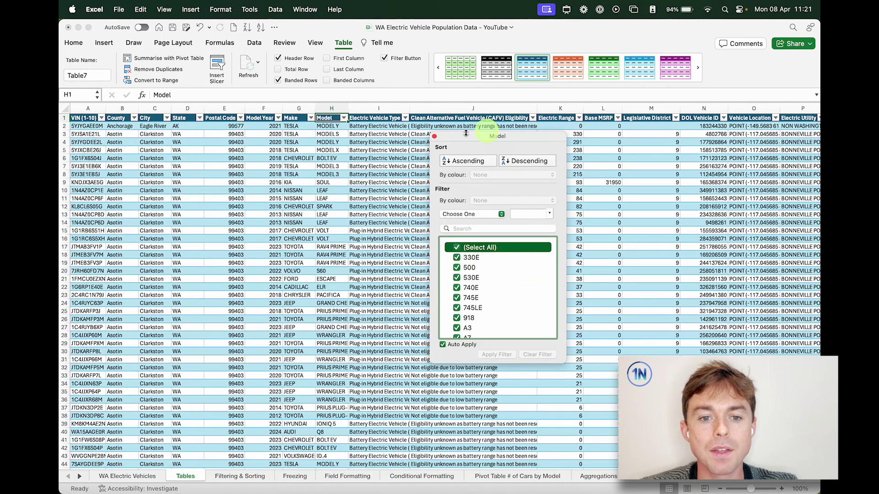
{"action": "left_click", "coordinate": [434, 136]}
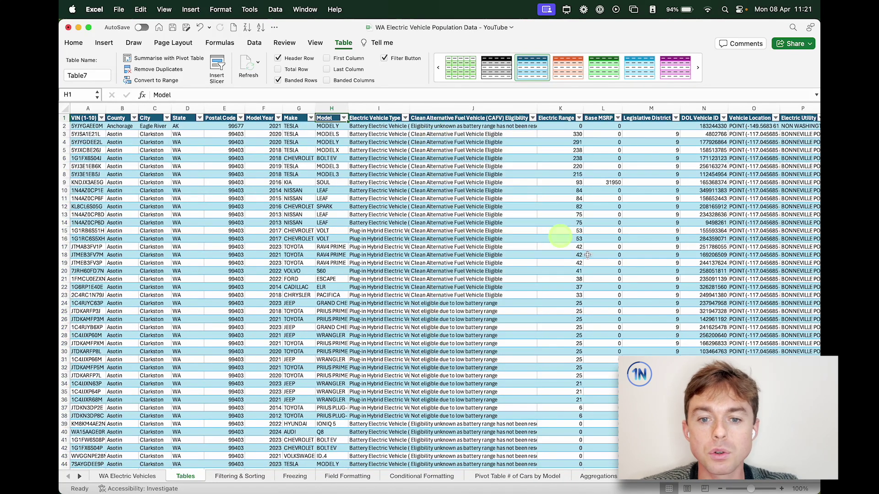
Sort the table by Electric Range in descending order and close the filter window
{"action": "left_click", "coordinate": [579, 121]}
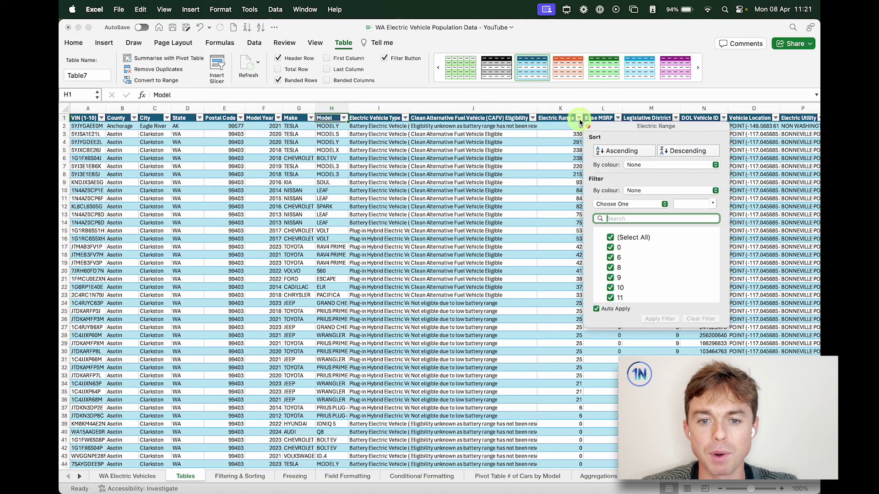
{"action": "left_click", "coordinate": [702, 151]}
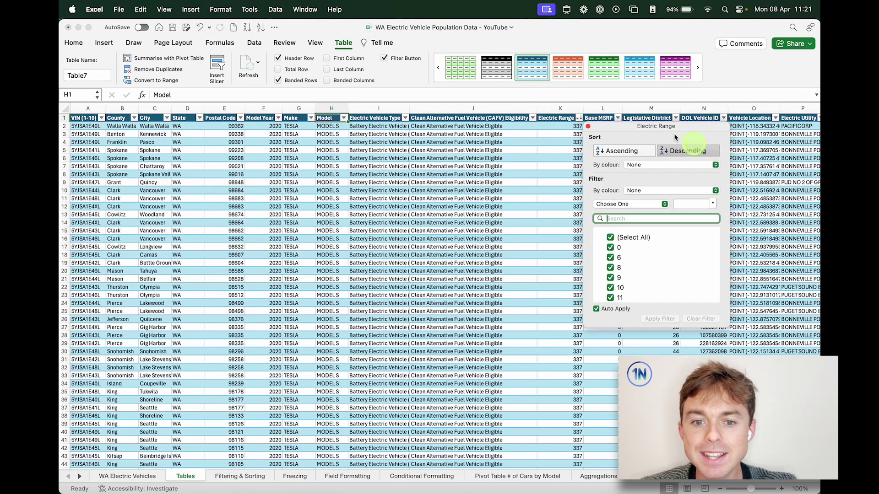
{"action": "left_click_drag", "start_coordinate": [648, 130], "coordinate": [691, 142]}
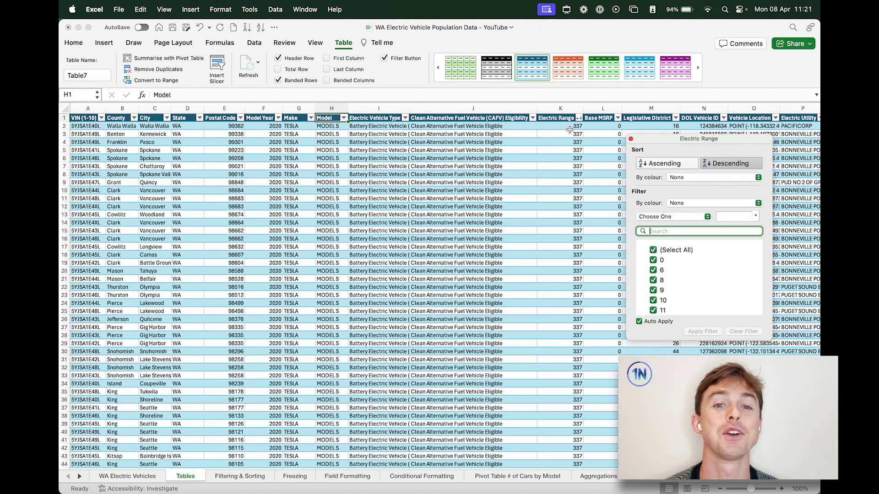
{"action": "left_click", "coordinate": [631, 140]}
Check the sort order by jumping to the last Electric Range value and back to the column header
{"action": "left_click", "coordinate": [580, 126]}
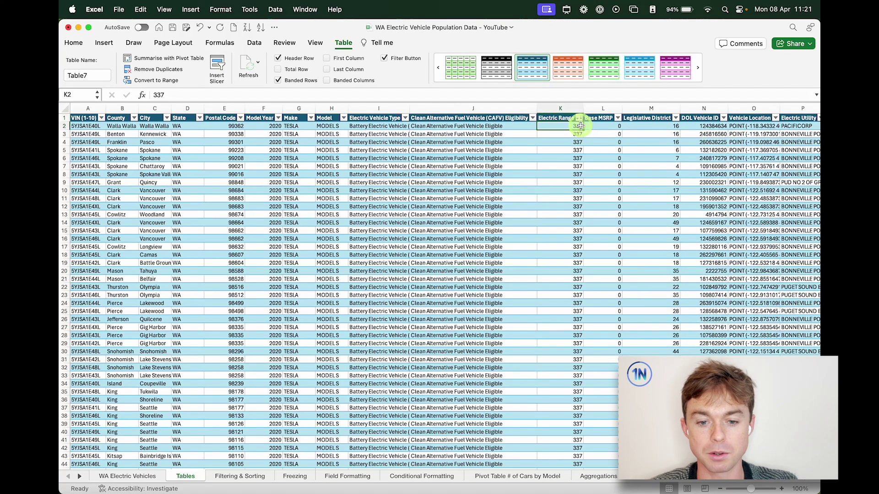
{"action": "key", "text": "super+Down"}
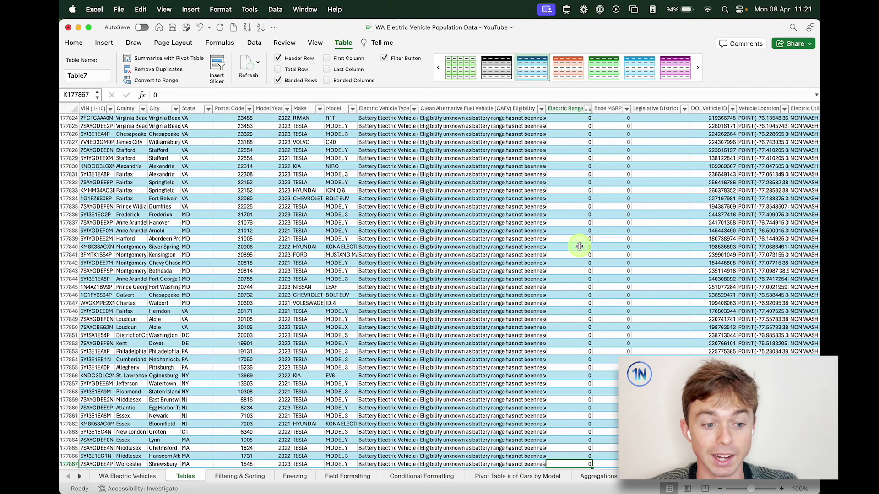
{"action": "key", "text": "super+Up"}
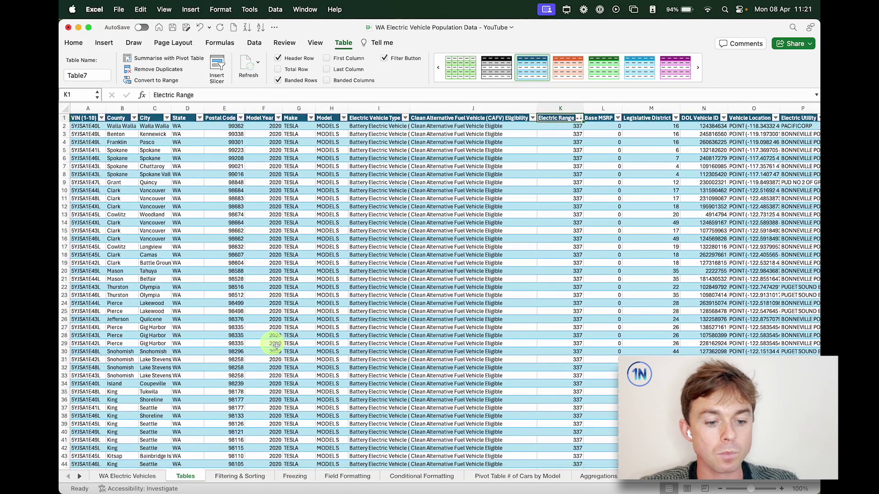
{"action": "left_click", "coordinate": [73, 42]}
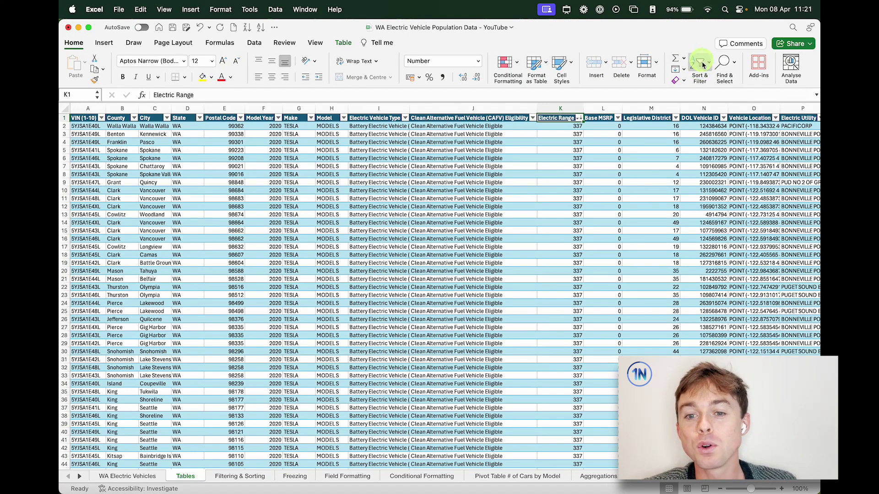
{"action": "left_click", "coordinate": [552, 156]}
{"action": "left_click", "coordinate": [555, 134]}
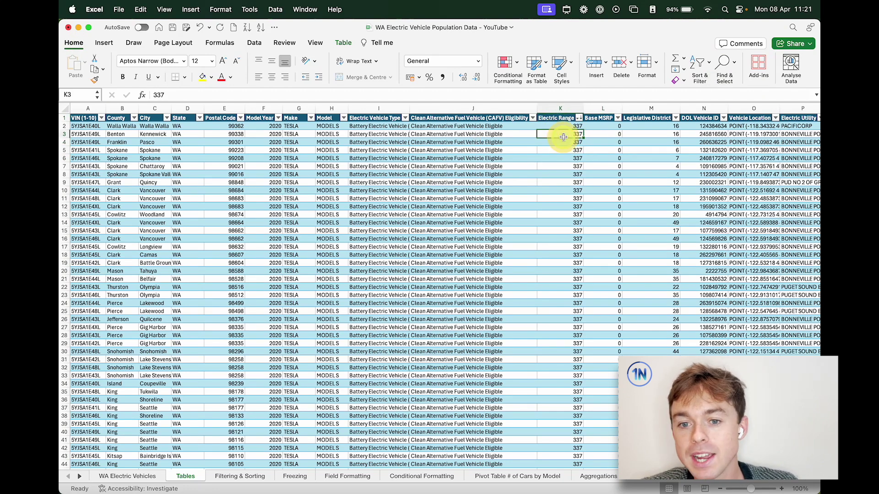
Examine the sort and filter commands available for the Electric Range column without applying any
{"action": "left_click", "coordinate": [696, 73]}
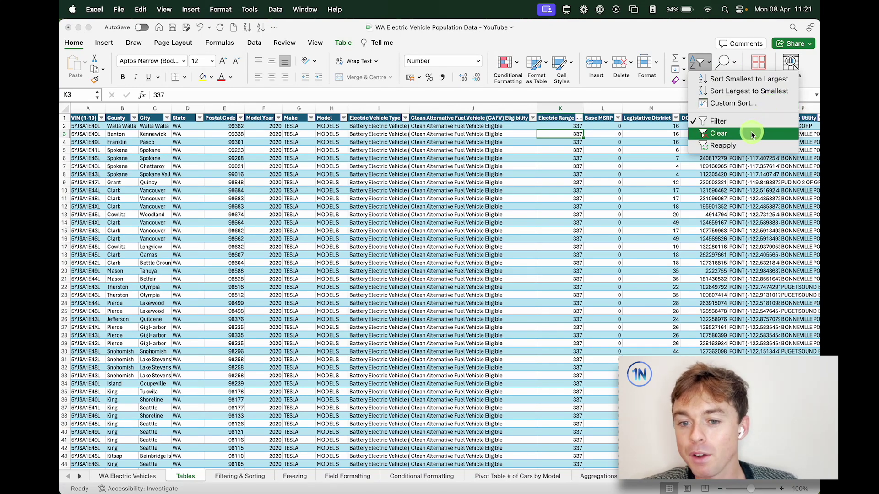
{"action": "left_click", "coordinate": [637, 154]}
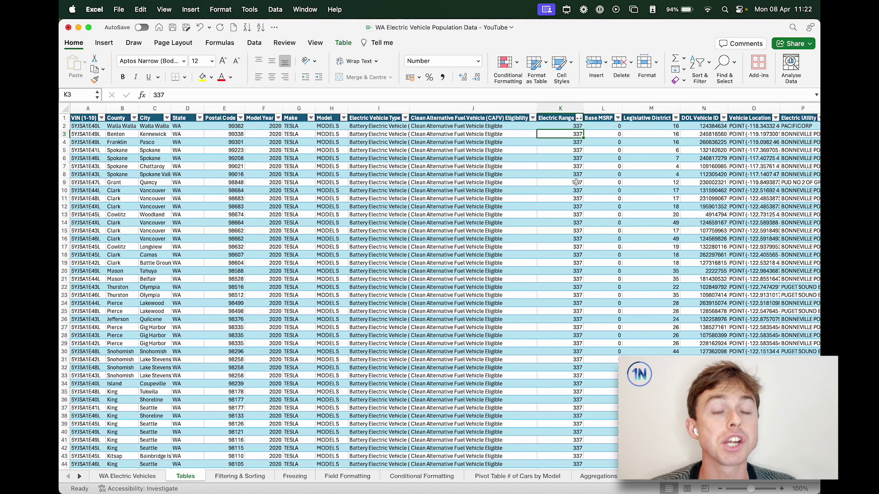
{"action": "left_click", "coordinate": [296, 477]}
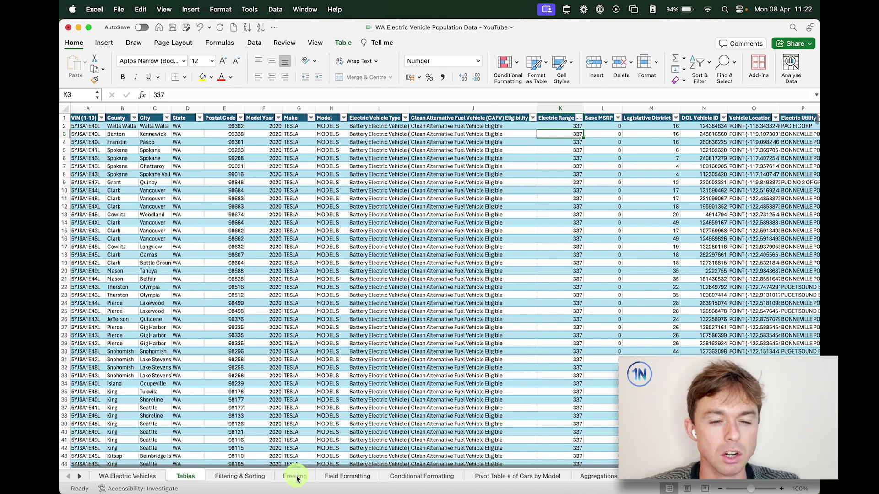
{"action": "left_click", "coordinate": [238, 207]}
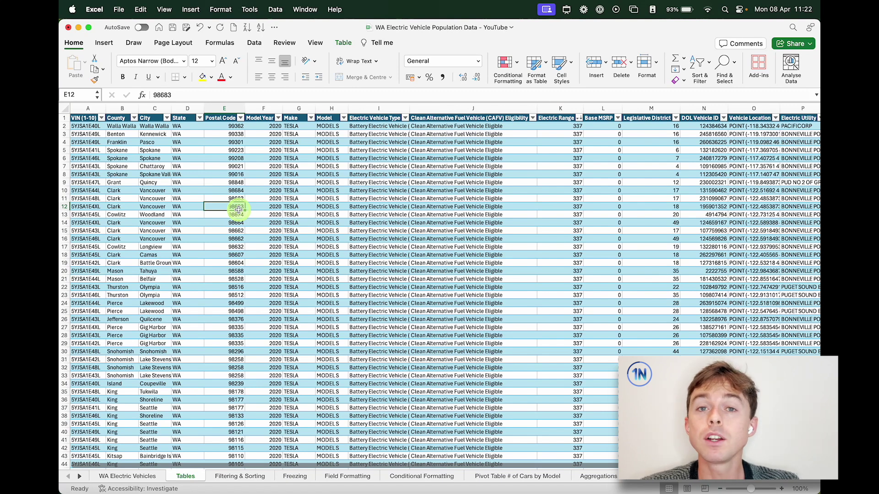
Freeze the sheet's top row and check how the table headers behave while moving down the rows
{"action": "left_click", "coordinate": [87, 126]}
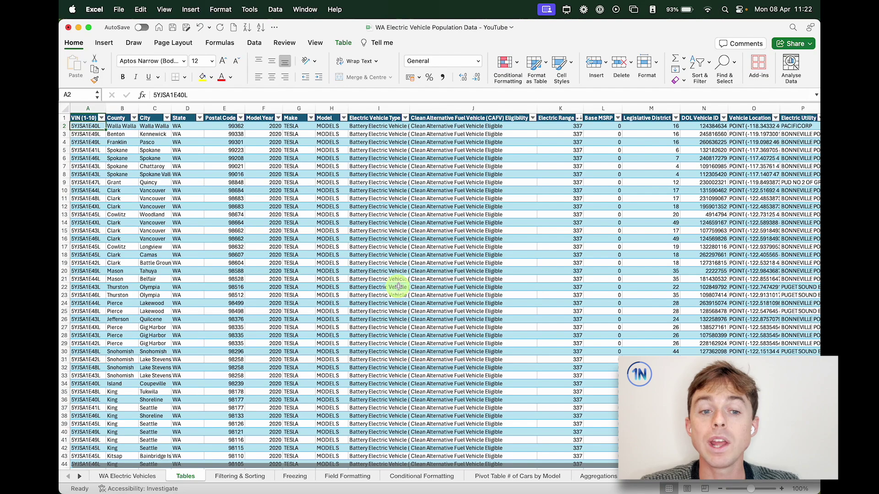
{"action": "scroll", "coordinate": [398, 287], "scroll_direction": "down", "scroll_amount": 10}
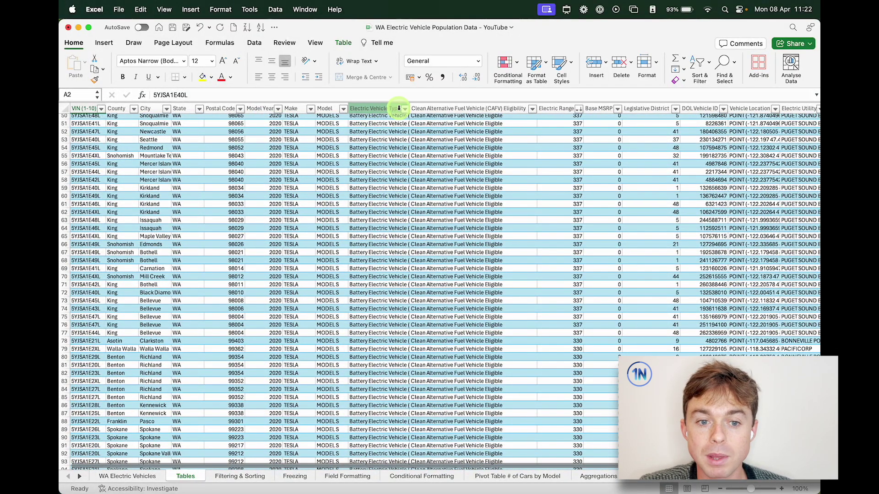
{"action": "scroll", "coordinate": [394, 256], "scroll_direction": "up", "scroll_amount": 10}
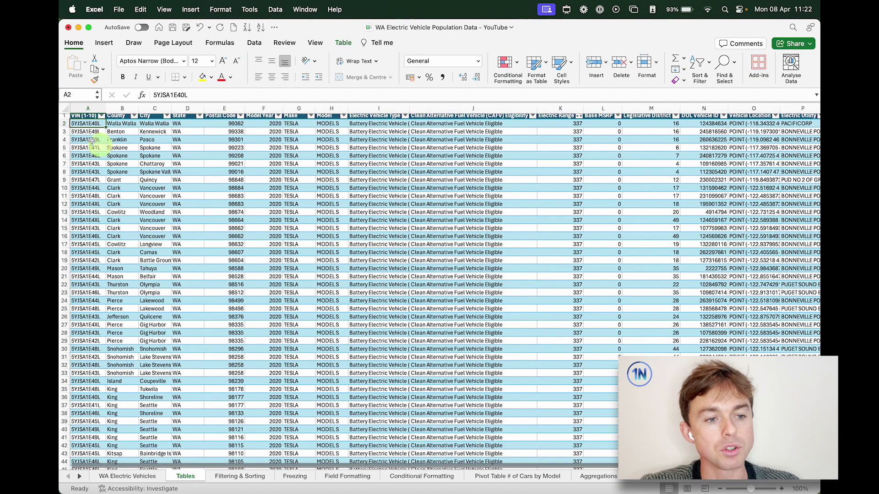
{"action": "scroll", "coordinate": [102, 145], "scroll_direction": "up", "scroll_amount": 1}
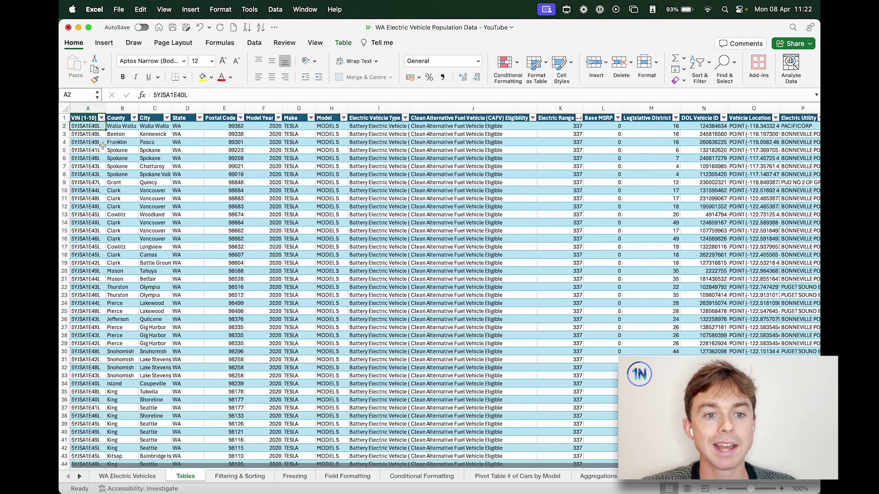
{"action": "left_click", "coordinate": [314, 44]}
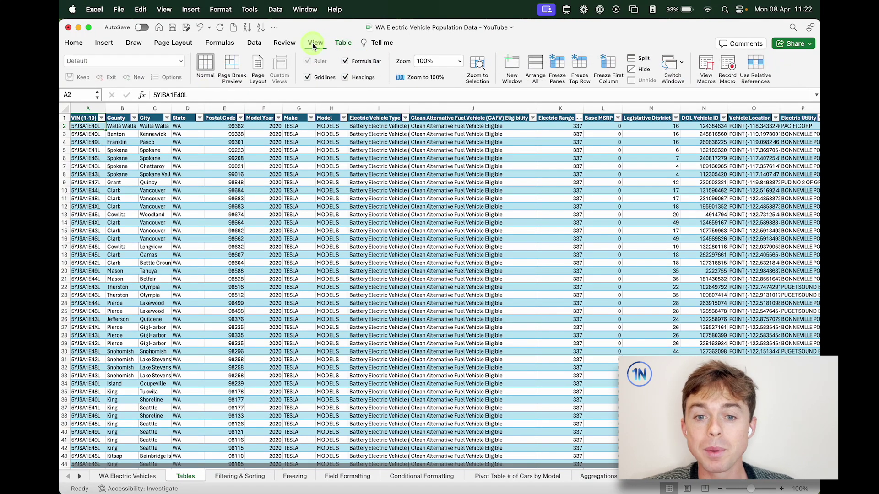
{"action": "left_click", "coordinate": [580, 65]}
{"action": "scroll", "coordinate": [571, 236], "scroll_direction": "down", "scroll_amount": 3}
{"action": "scroll", "coordinate": [571, 236], "scroll_direction": "down", "scroll_amount": 5}
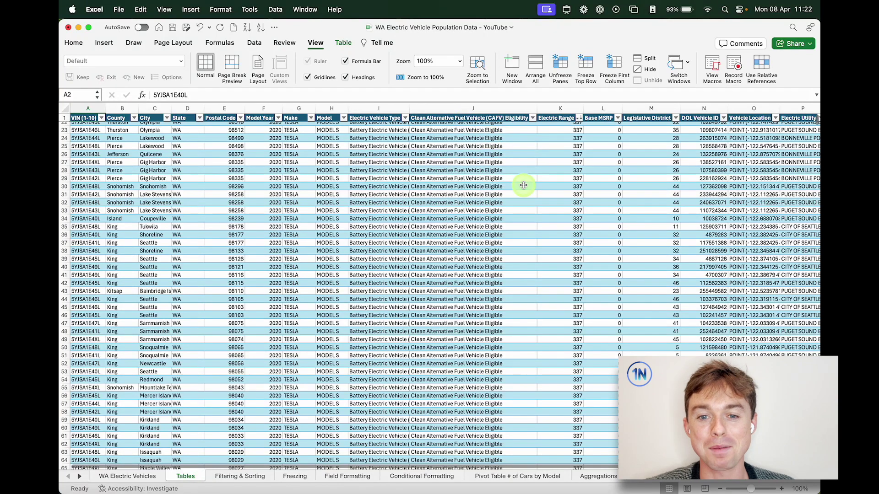
{"action": "scroll", "coordinate": [523, 185], "scroll_direction": "up", "scroll_amount": 7}
Freeze the first column and check the VIN column while moving across and down the sheet
{"action": "left_click", "coordinate": [615, 66]}
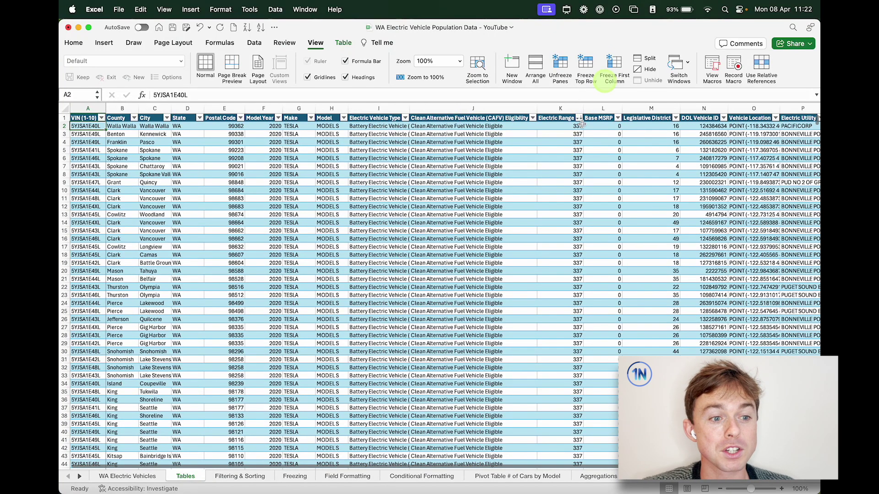
{"action": "scroll", "coordinate": [541, 231], "scroll_direction": "right", "scroll_amount": 5}
{"action": "scroll", "coordinate": [540, 232], "scroll_direction": "left", "scroll_amount": 3}
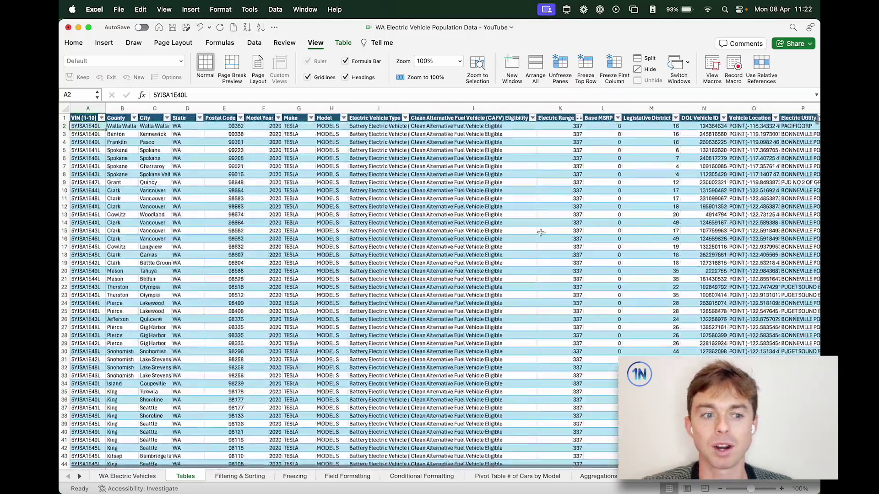
{"action": "scroll", "coordinate": [541, 232], "scroll_direction": "down", "scroll_amount": 5}
{"action": "scroll", "coordinate": [541, 232], "scroll_direction": "right", "scroll_amount": 5}
{"action": "scroll", "coordinate": [541, 232], "scroll_direction": "left", "scroll_amount": 4}
{"action": "scroll", "coordinate": [541, 232], "scroll_direction": "up", "scroll_amount": 6}
{"action": "scroll", "coordinate": [541, 232], "scroll_direction": "left", "scroll_amount": 3}
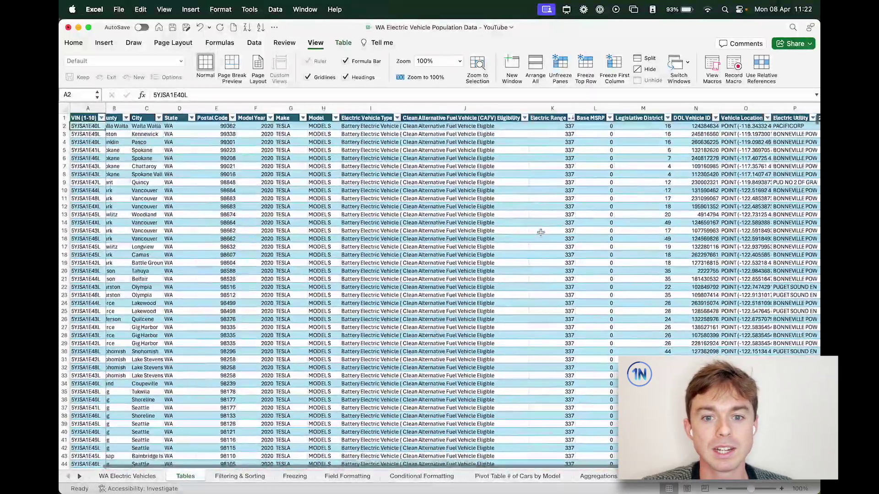
Apply the top row freeze again and test it by moving down and across the table
{"action": "left_click", "coordinate": [585, 66]}
{"action": "scroll", "coordinate": [553, 246], "scroll_direction": "down", "scroll_amount": 3}
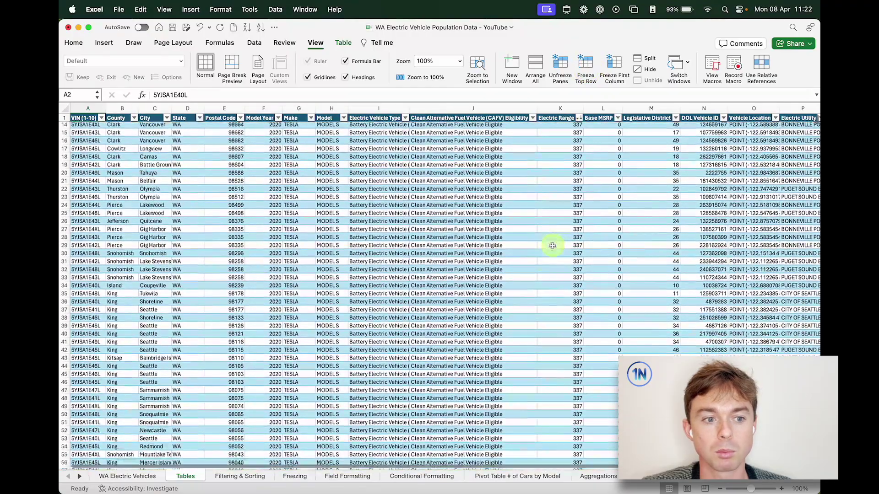
{"action": "scroll", "coordinate": [552, 246], "scroll_direction": "right", "scroll_amount": 5}
{"action": "scroll", "coordinate": [552, 245], "scroll_direction": "left", "scroll_amount": 5}
Apply the first column freeze again, test it across the columns, and unfreeze the panes
{"action": "left_click", "coordinate": [614, 66]}
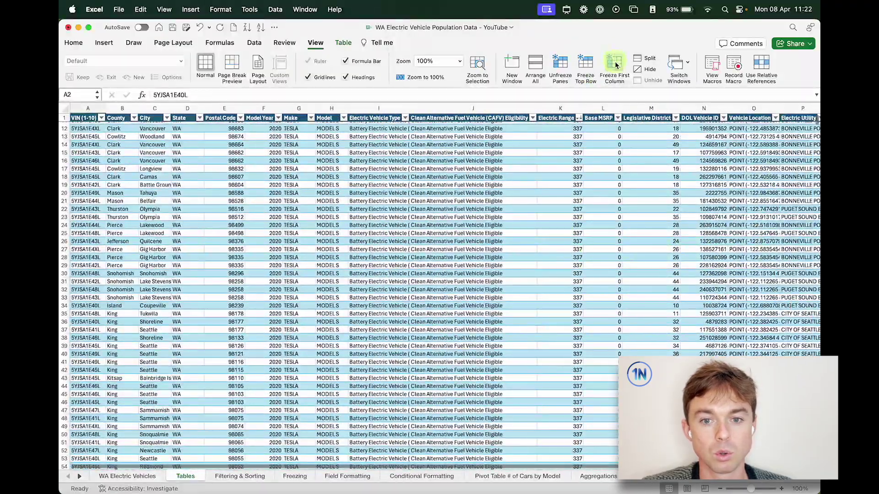
{"action": "scroll", "coordinate": [479, 272], "scroll_direction": "right", "scroll_amount": 5}
{"action": "scroll", "coordinate": [479, 272], "scroll_direction": "left", "scroll_amount": 5}
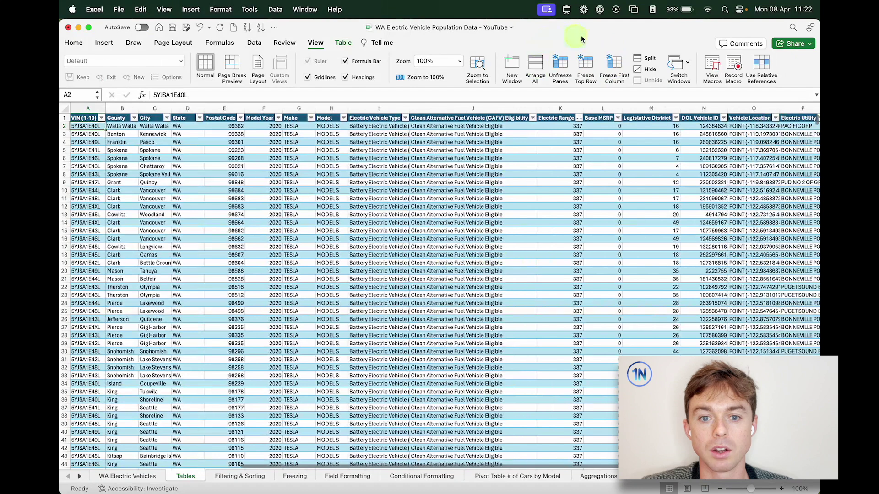
{"action": "left_click", "coordinate": [562, 63]}
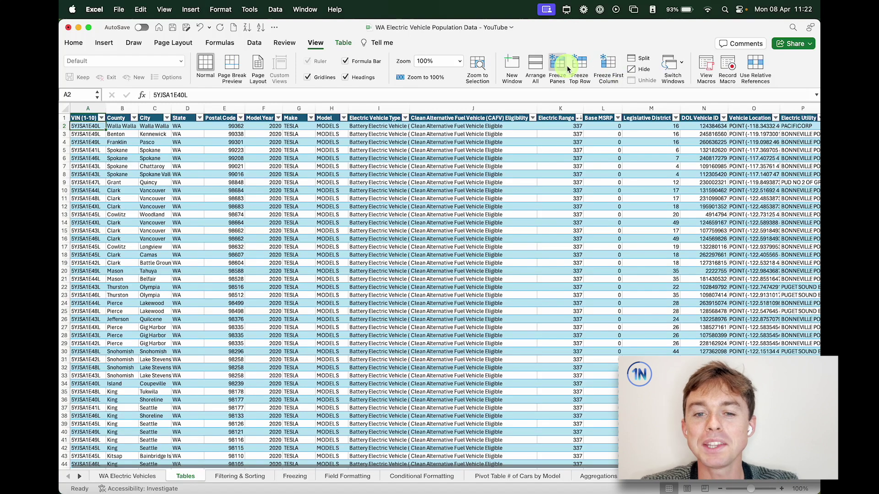
Split the sheet window at cell A2 and remove the split again
{"action": "left_click", "coordinate": [646, 61]}
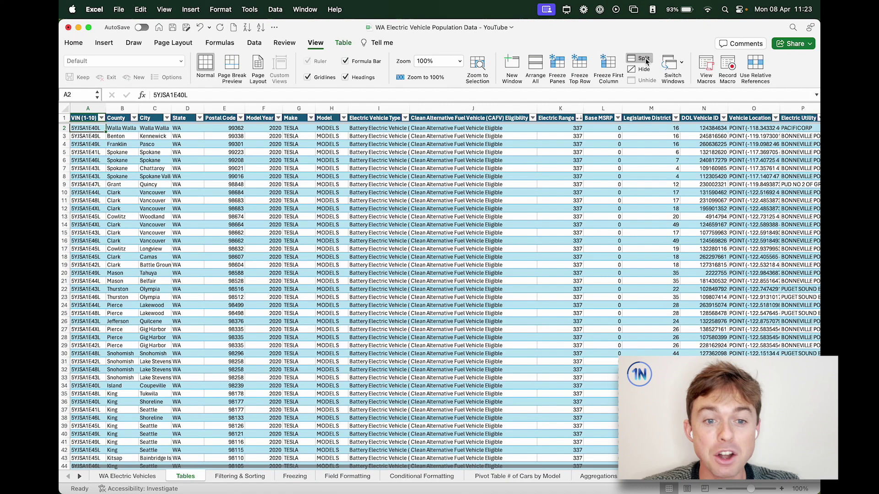
{"action": "left_click", "coordinate": [645, 62]}
{"action": "left_click", "coordinate": [415, 207]}
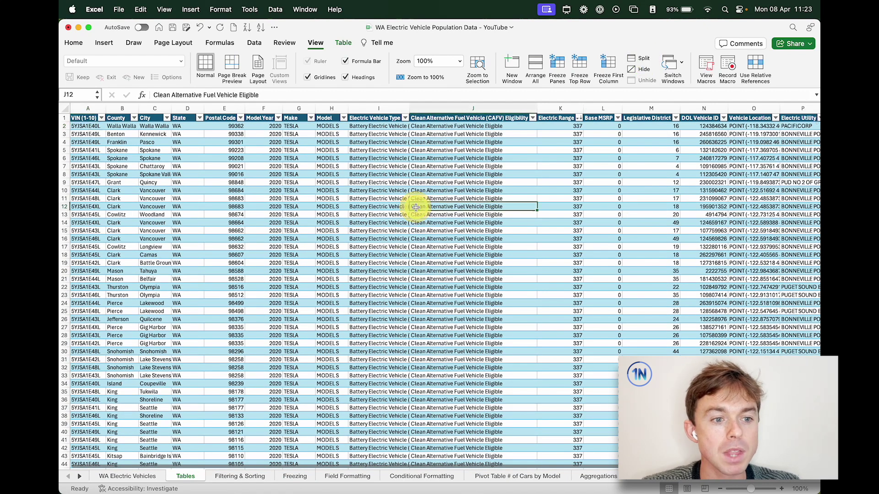
Outline cell C7 in orange and the four regions around it in green, purple, pink and blue, and clear the annotations
{"action": "left_click", "coordinate": [150, 159]}
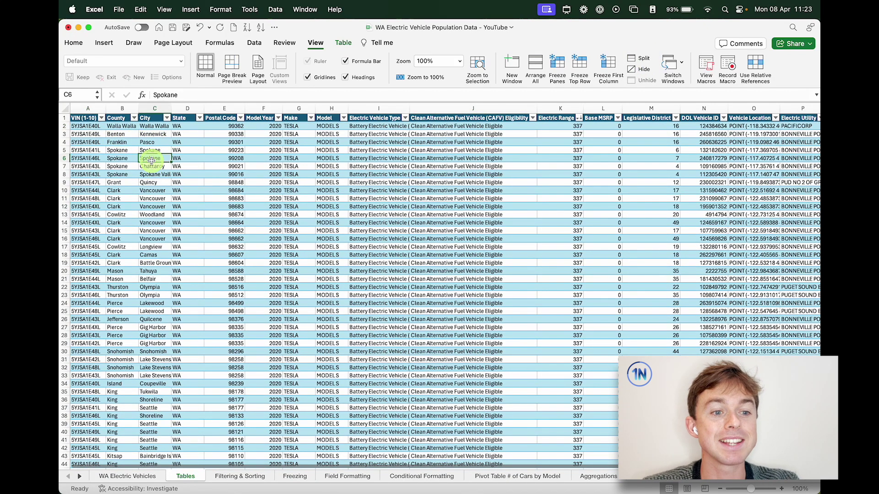
{"action": "left_click", "coordinate": [152, 172]}
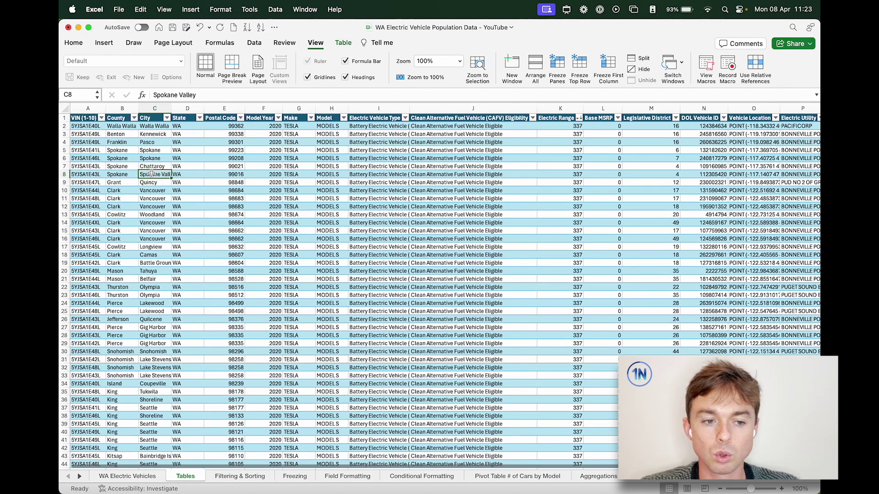
{"action": "key", "text": "ctrl+a"}
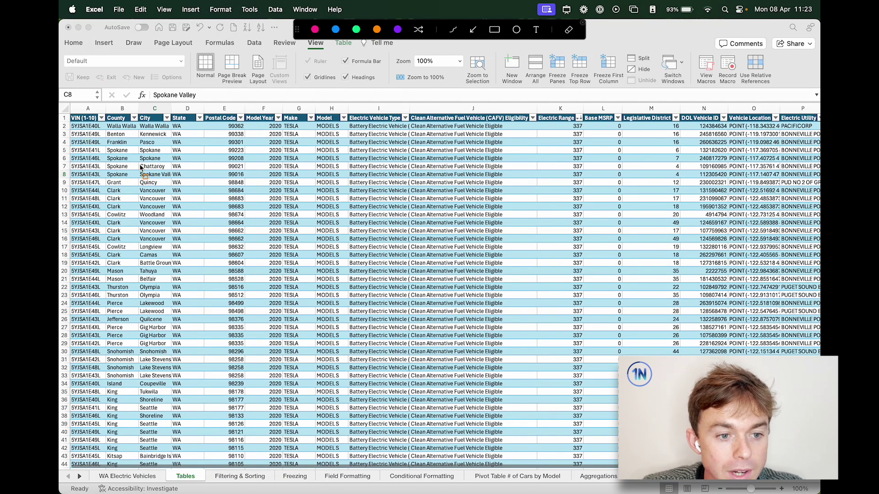
{"action": "left_click_drag", "start_coordinate": [140, 167], "coordinate": [167, 172]}
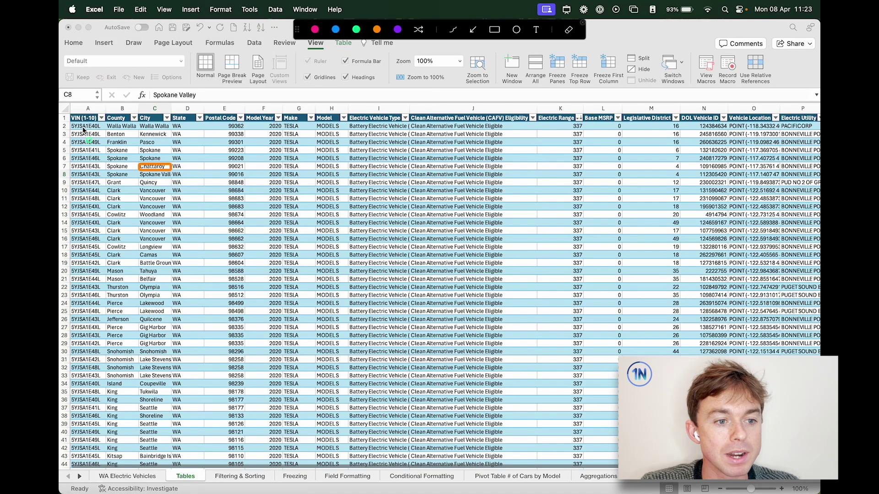
{"action": "mouse_move", "coordinate": [71, 127]}
{"action": "left_mouse_down"}
{"action": "mouse_move", "coordinate": [131, 137]}
{"action": "mouse_move", "coordinate": [139, 169]}
{"action": "left_mouse_up"}
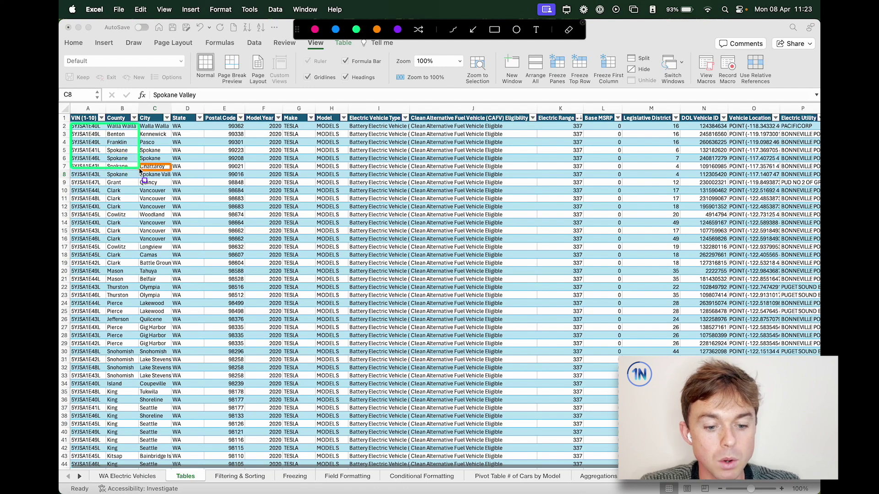
{"action": "mouse_move", "coordinate": [71, 172]}
{"action": "left_mouse_down"}
{"action": "mouse_move", "coordinate": [196, 377]}
{"action": "mouse_move", "coordinate": [139, 475]}
{"action": "left_mouse_up"}
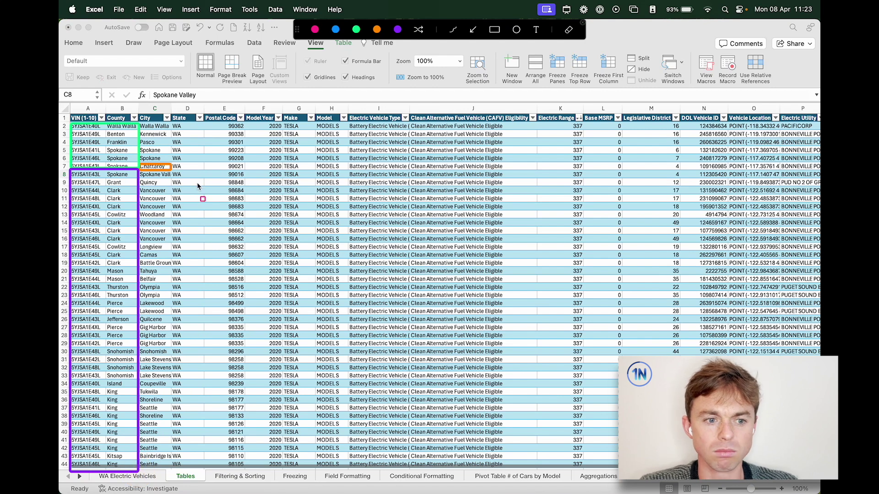
{"action": "mouse_move", "coordinate": [139, 172]}
{"action": "left_mouse_down"}
{"action": "mouse_move", "coordinate": [755, 451]}
{"action": "mouse_move", "coordinate": [815, 465]}
{"action": "left_mouse_up"}
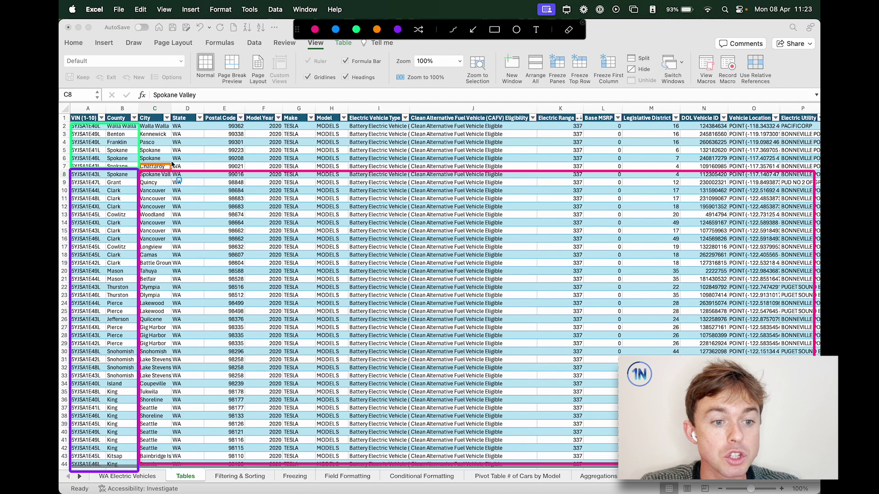
{"action": "left_click_drag", "start_coordinate": [141, 128], "coordinate": [817, 171]}
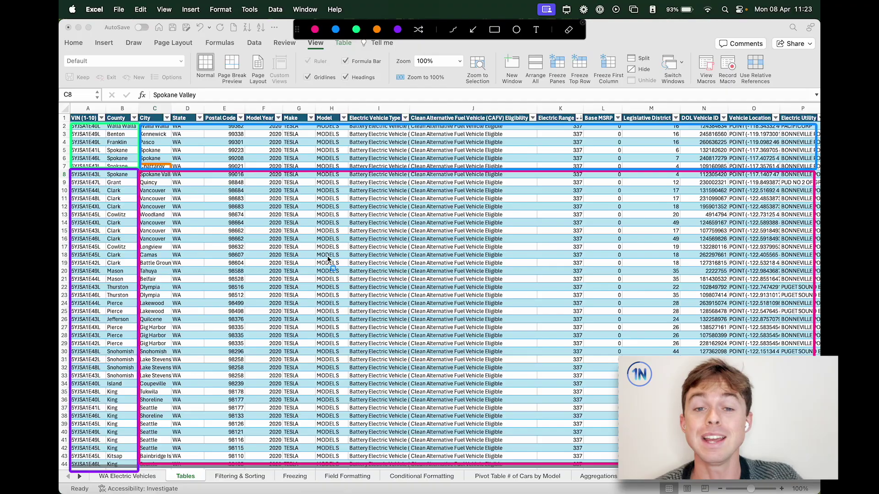
{"action": "key", "text": "Escape"}
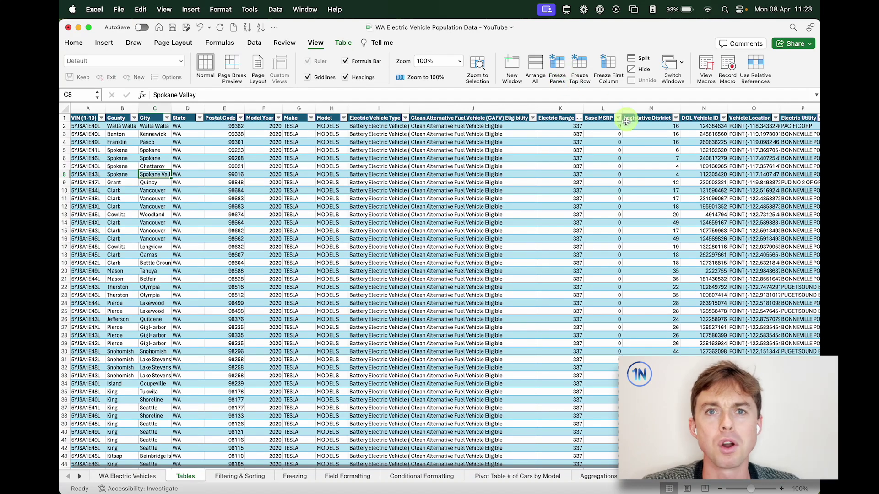
{"action": "left_click", "coordinate": [598, 238]}
{"action": "left_click", "coordinate": [194, 247]}
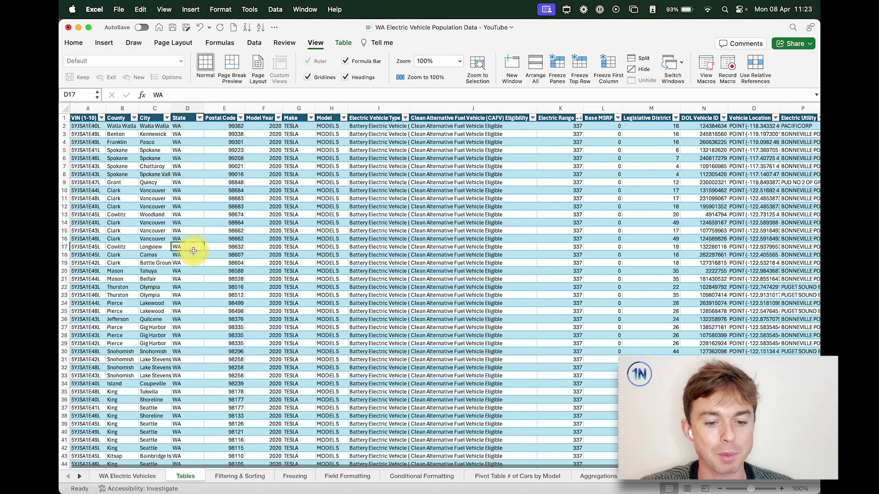
{"action": "left_click", "coordinate": [342, 231]}
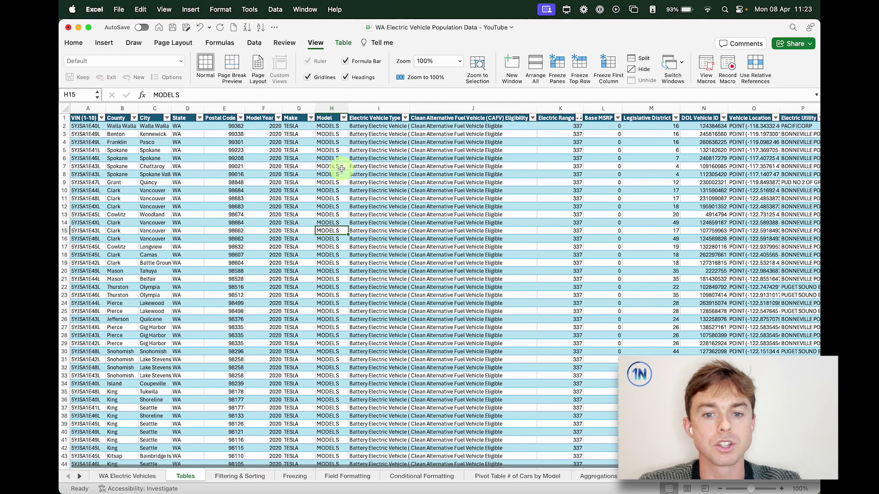
{"action": "left_click", "coordinate": [569, 206]}
{"action": "left_click", "coordinate": [446, 143]}
Select the first Clean Alternative Fuel Vehicle Eligibility value in J2 and examine its number format options
{"action": "left_click", "coordinate": [73, 43]}
{"action": "left_click", "coordinate": [447, 191]}
{"action": "left_click", "coordinate": [459, 159]}
{"action": "left_click", "coordinate": [472, 125]}
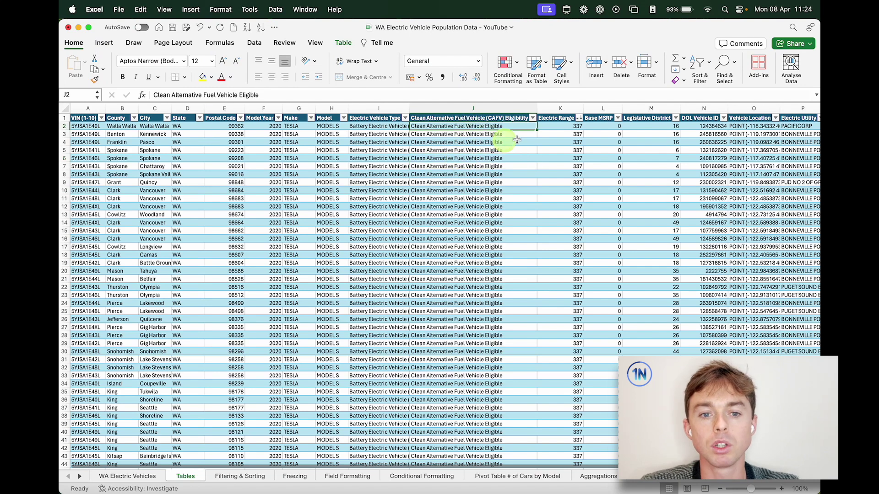
{"action": "left_click", "coordinate": [479, 61]}
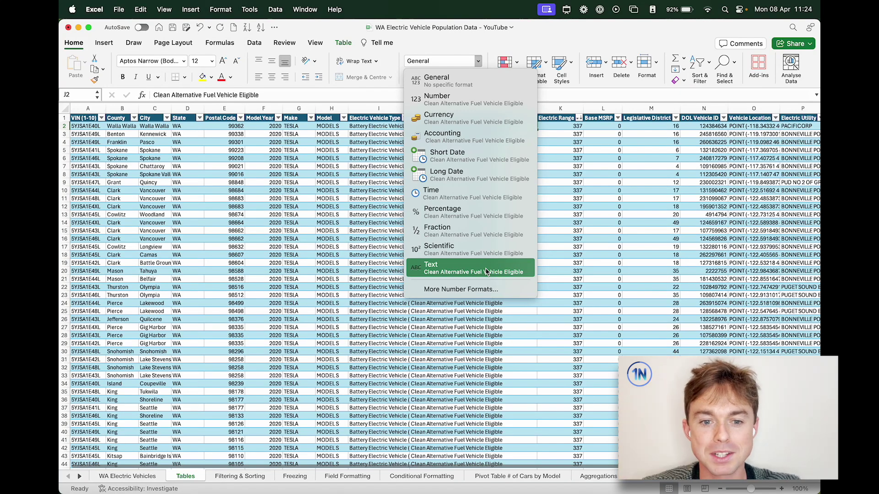
{"action": "left_click", "coordinate": [627, 252]}
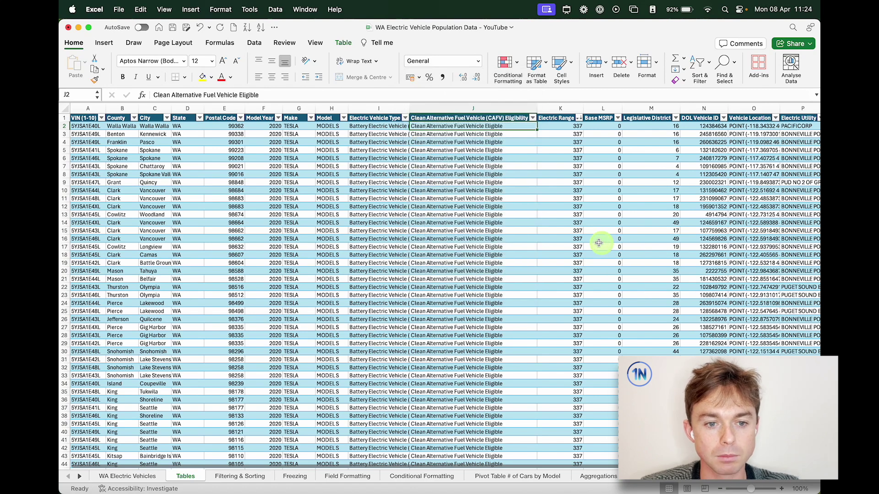
Try the Short Date number format on the first Model Year value in F2 and undo it
{"action": "left_click", "coordinate": [270, 125]}
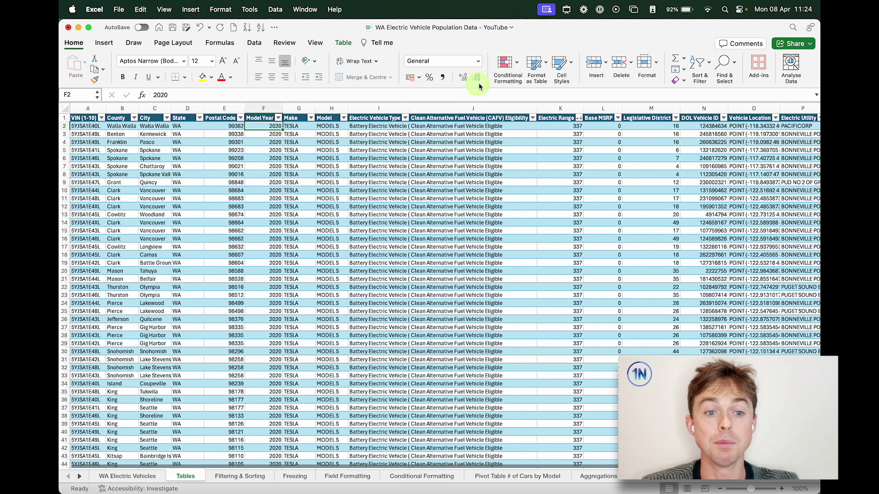
{"action": "left_click", "coordinate": [479, 63]}
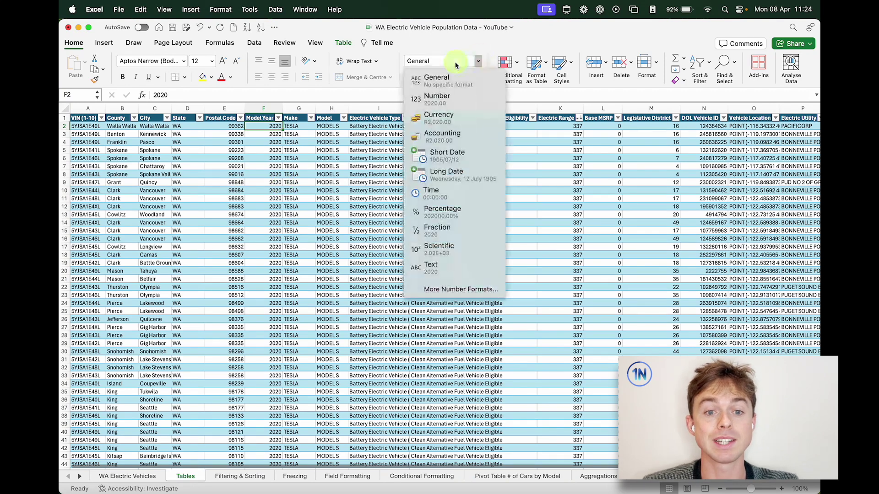
{"action": "left_click", "coordinate": [472, 160]}
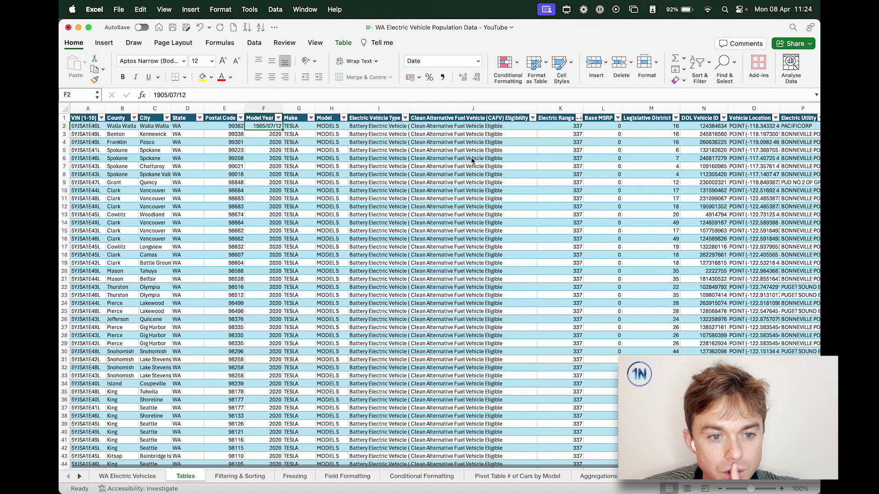
{"action": "key", "text": "super+z"}
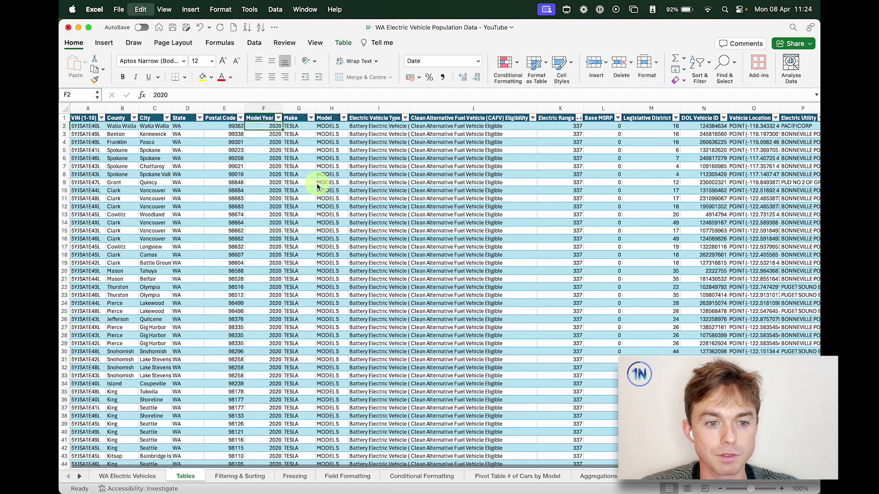
Compare the number formats assigned to cells in the Electric Range and Clean Alternative Fuel Vehicle Eligibility columns
{"action": "left_click", "coordinate": [556, 196]}
{"action": "left_click", "coordinate": [571, 142]}
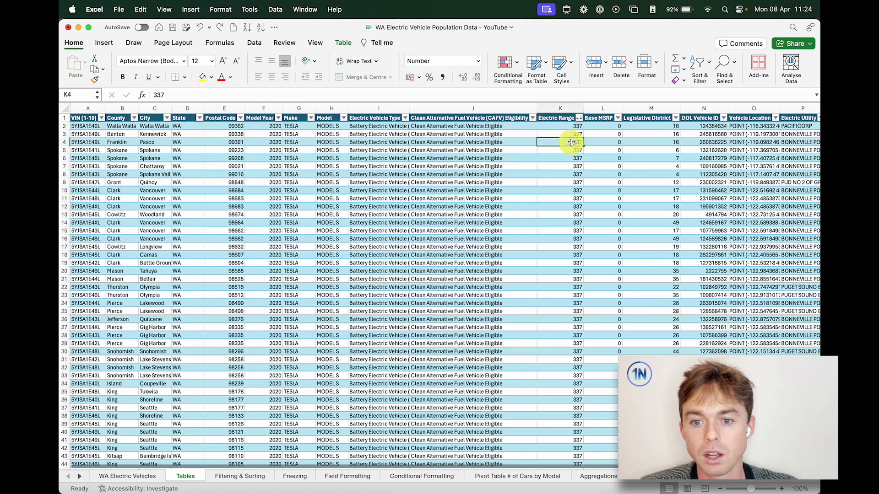
{"action": "left_click", "coordinate": [473, 150]}
{"action": "left_click", "coordinate": [556, 127]}
{"action": "left_click", "coordinate": [474, 128]}
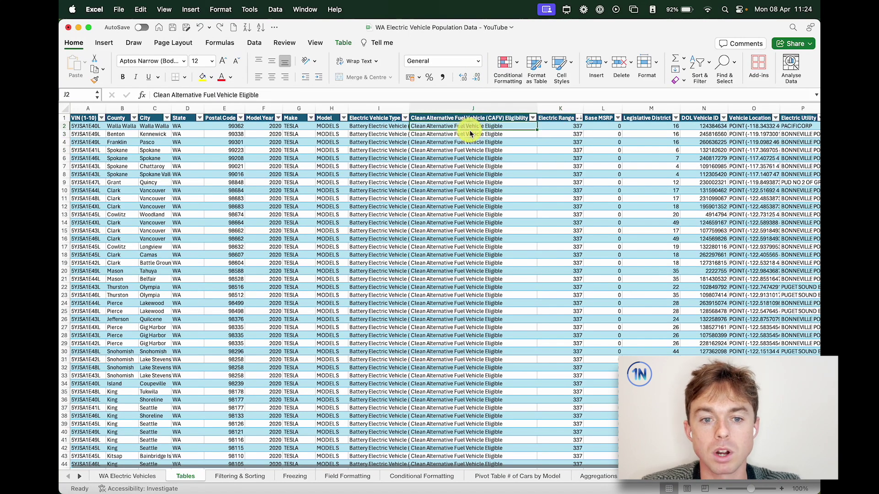
Browse the Time, Fraction and Custom number format categories for J2 and leave its format as it is
{"action": "left_click", "coordinate": [478, 61]}
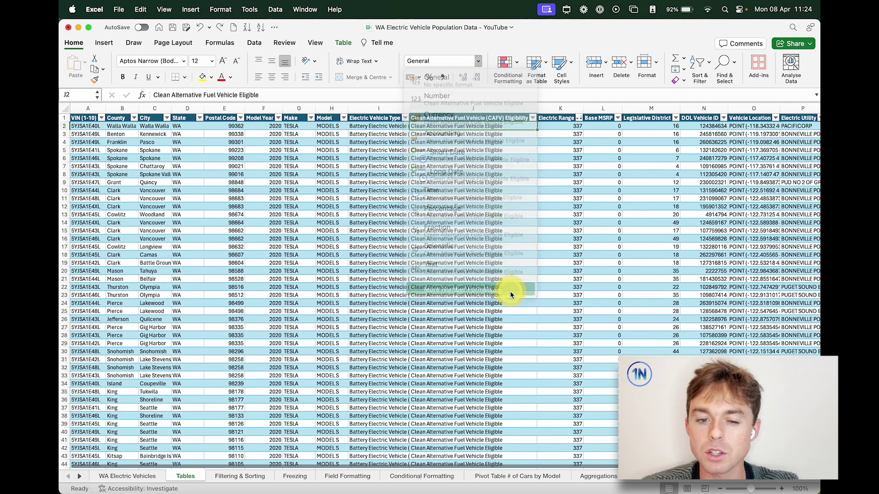
{"action": "left_click", "coordinate": [510, 292]}
{"action": "left_click", "coordinate": [338, 162]}
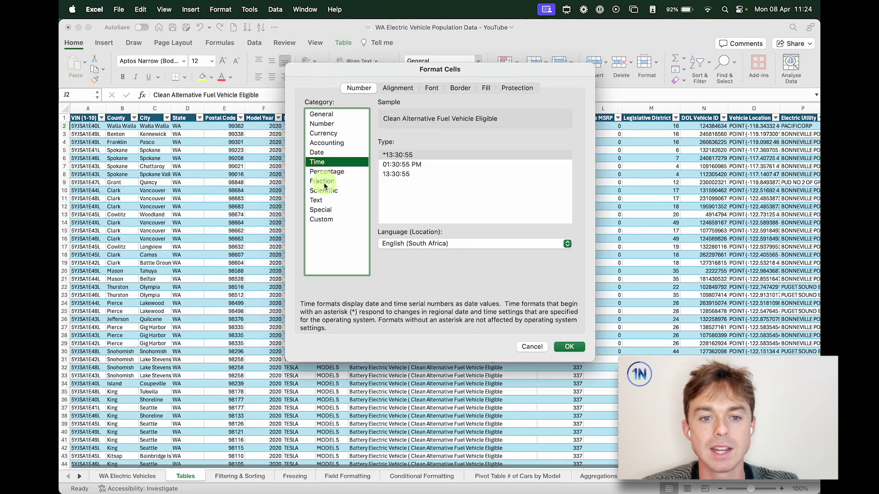
{"action": "left_click", "coordinate": [321, 181]}
{"action": "left_click", "coordinate": [320, 220]}
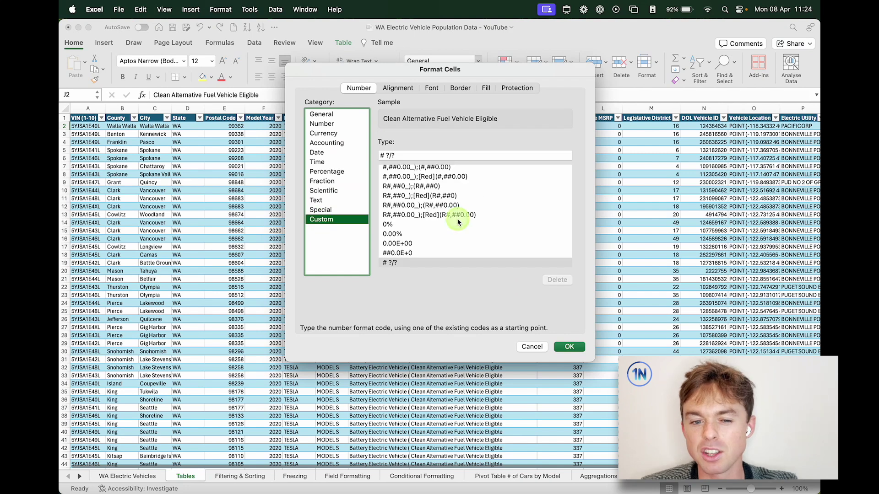
{"action": "scroll", "coordinate": [458, 222], "scroll_direction": "up", "scroll_amount": 15}
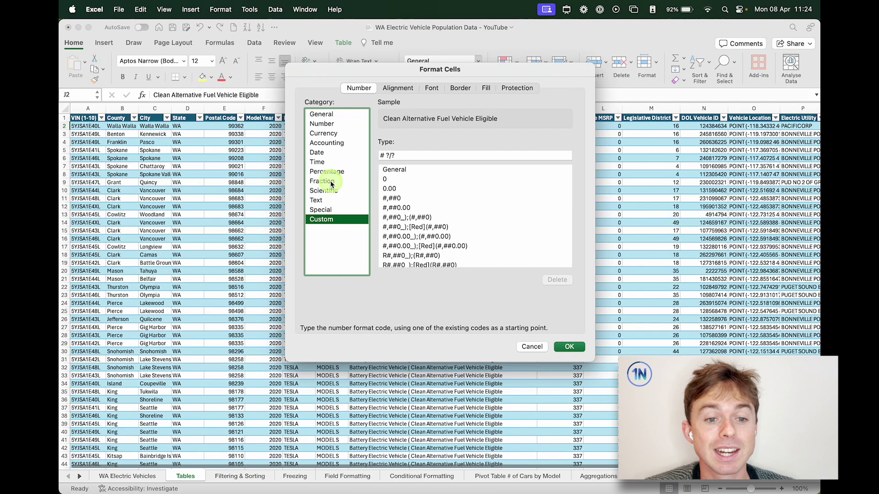
{"action": "left_click", "coordinate": [531, 346]}
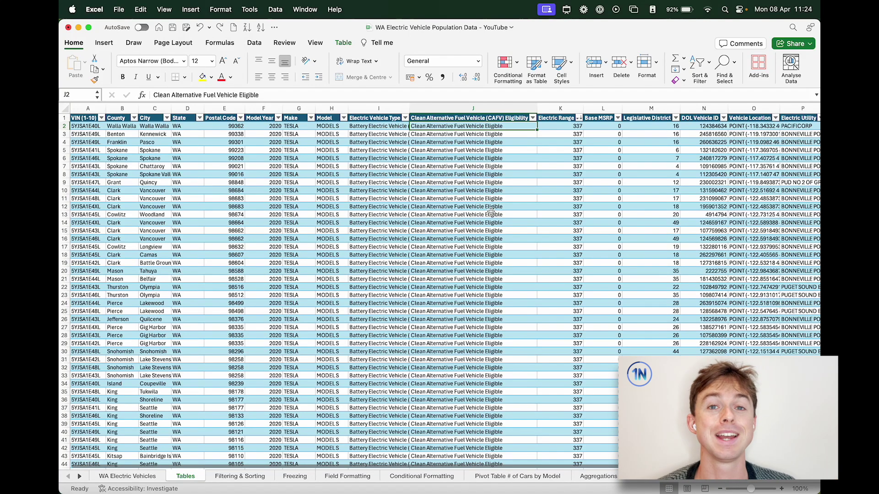
{"action": "left_click", "coordinate": [478, 62]}
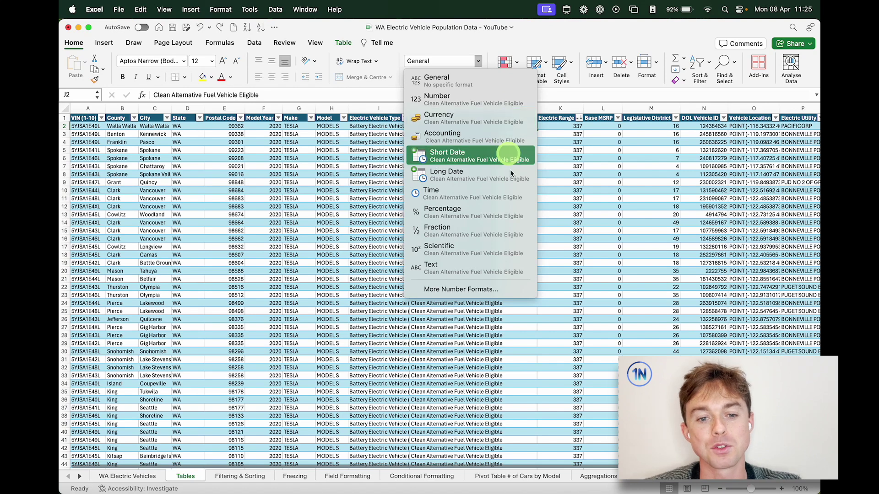
{"action": "left_click", "coordinate": [584, 188]}
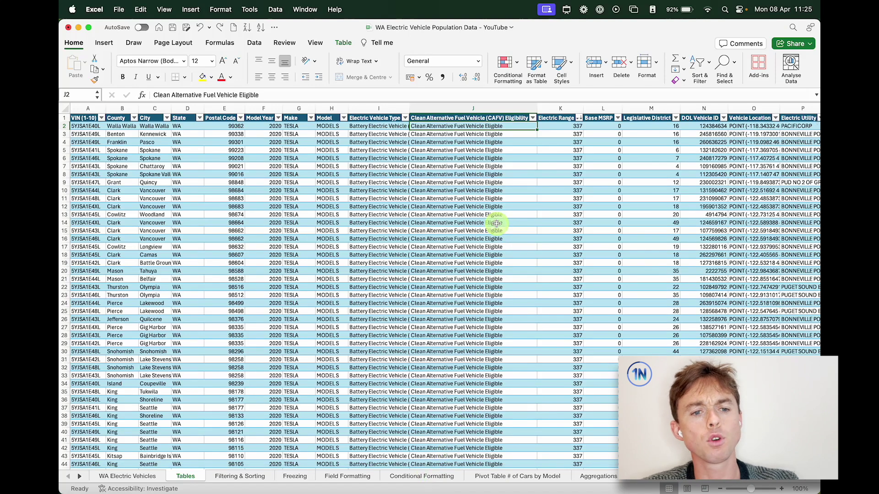
Select all Electric Range values from K2 down to the last table row and return to the first rows
{"action": "left_click", "coordinate": [568, 128]}
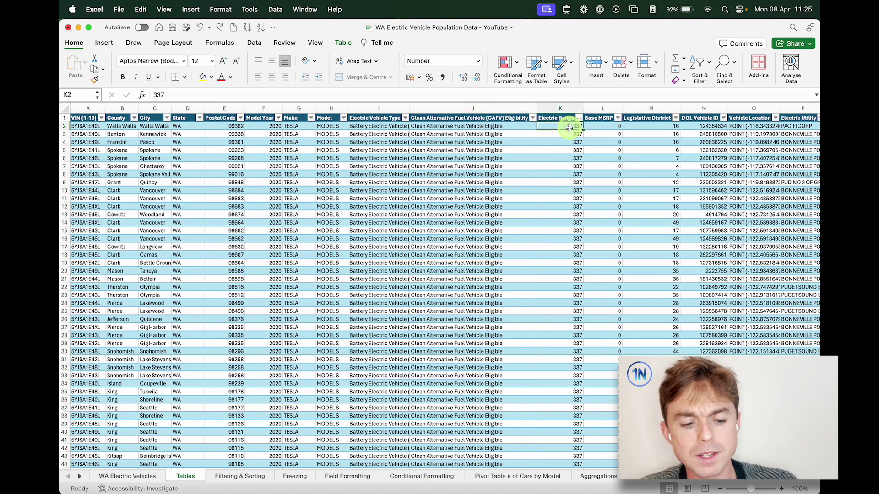
{"action": "key", "text": "super+shift+Down"}
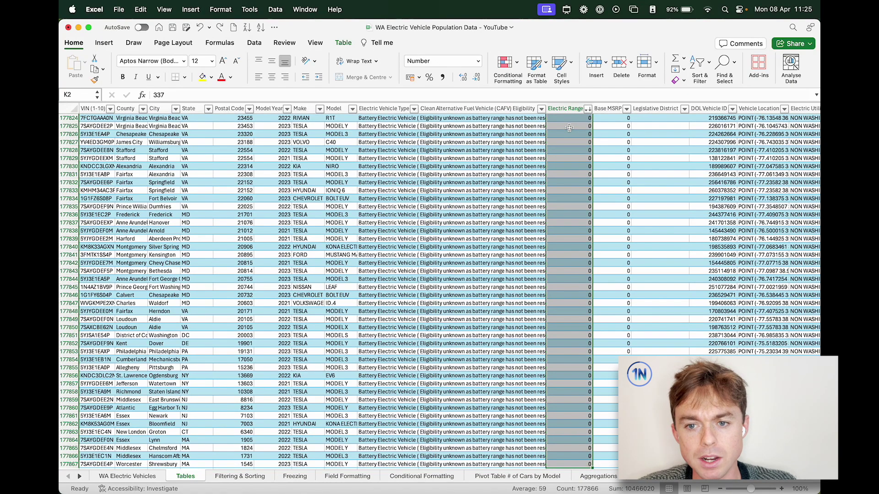
{"action": "scroll", "coordinate": [569, 127], "scroll_direction": "up", "scroll_amount": 20}
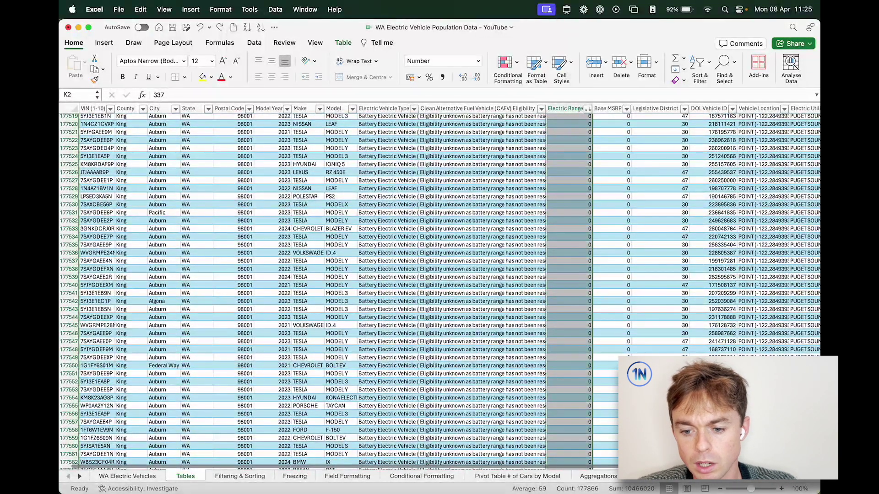
{"action": "left_click_drag", "start_coordinate": [816, 459], "coordinate": [817, 124]}
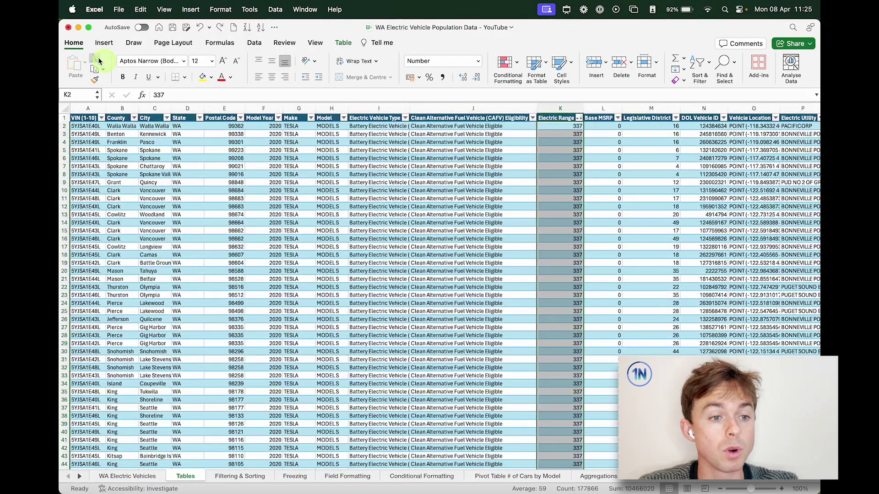
Add a Top 10% conditional formatting rule to the Electric Range values with light red fill and dark red text
{"action": "left_click", "coordinate": [518, 63]}
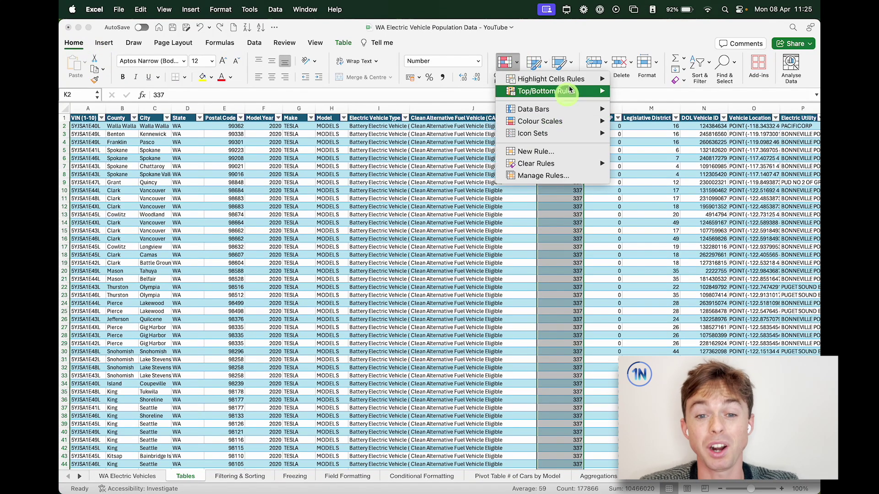
{"action": "mouse_move", "coordinate": [572, 83]}
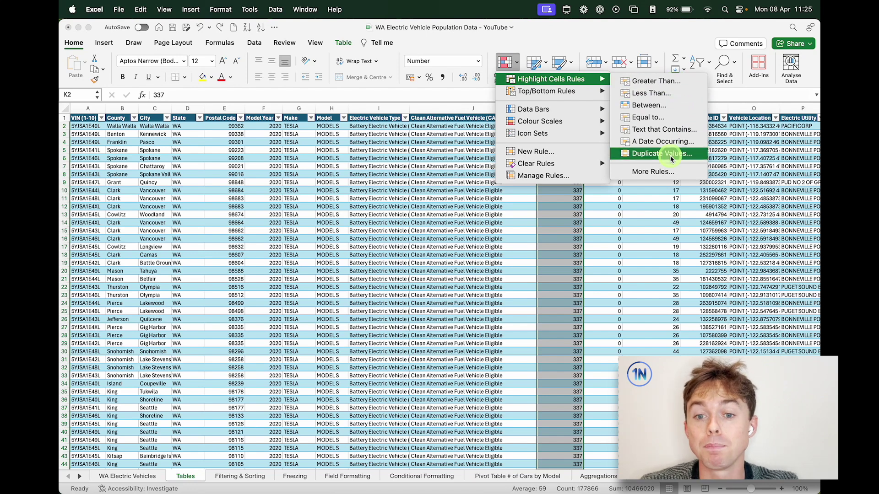
{"action": "left_click", "coordinate": [681, 86]}
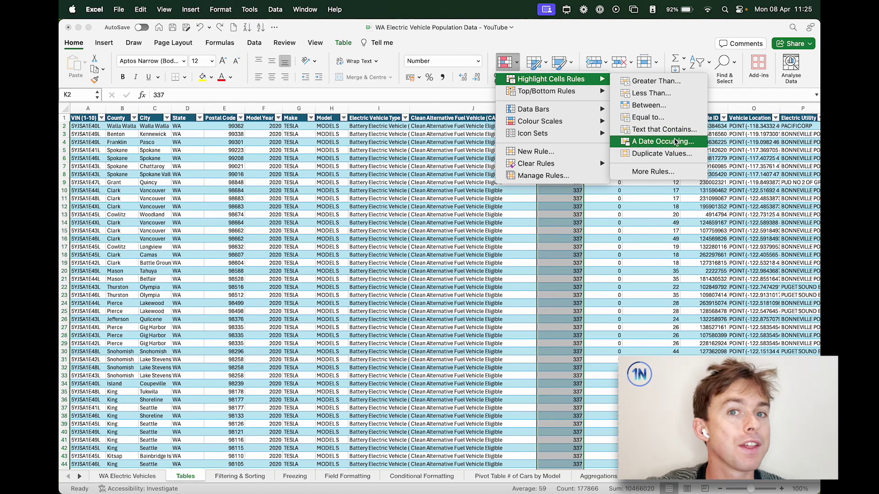
{"action": "mouse_move", "coordinate": [588, 99]}
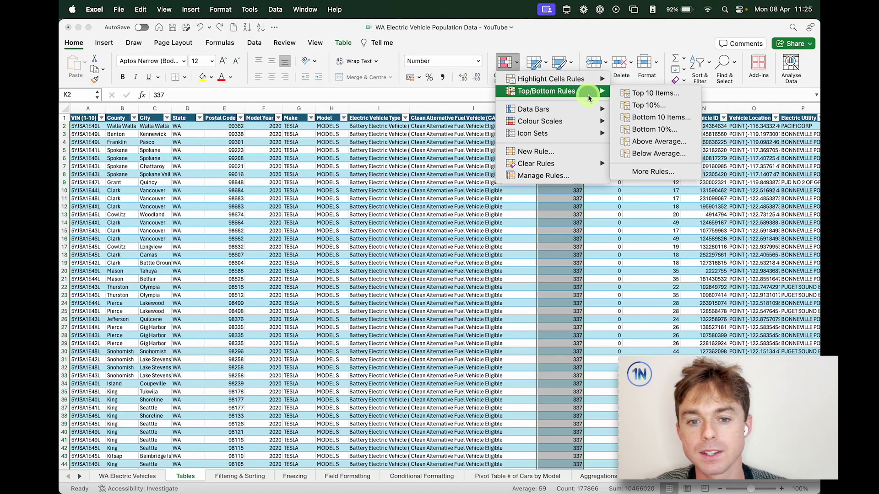
{"action": "left_click", "coordinate": [674, 105]}
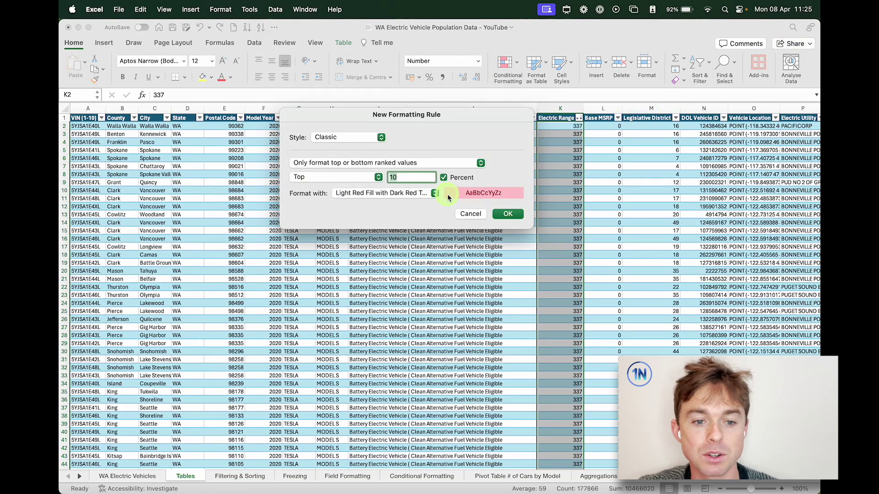
{"action": "left_click", "coordinate": [508, 214]}
Clear the conditional formatting rules from the entire sheet
{"action": "left_click", "coordinate": [520, 69]}
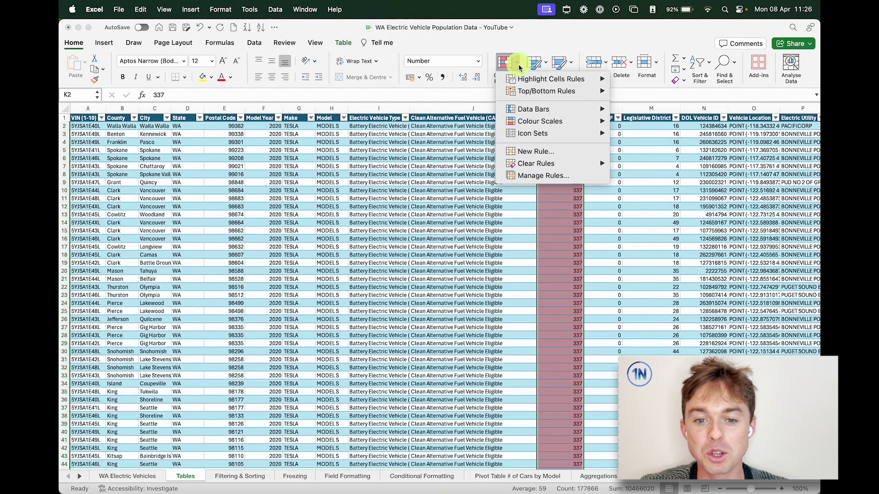
{"action": "mouse_move", "coordinate": [566, 93]}
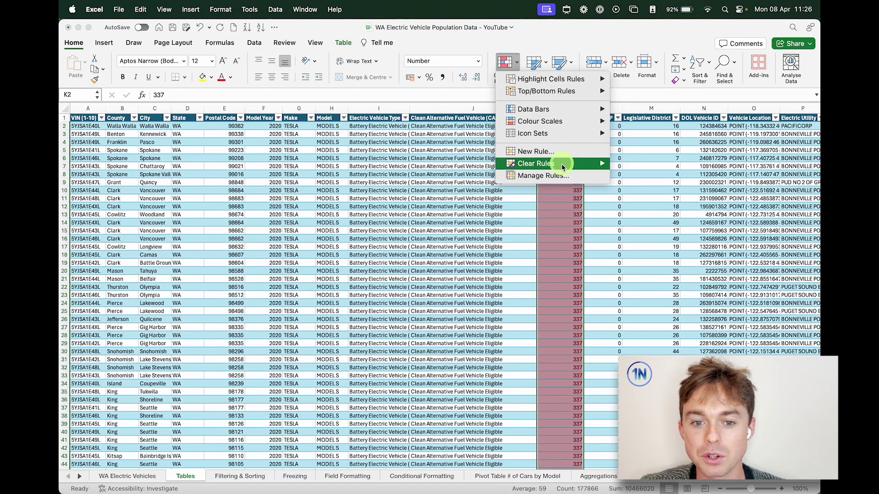
{"action": "mouse_move", "coordinate": [560, 164]}
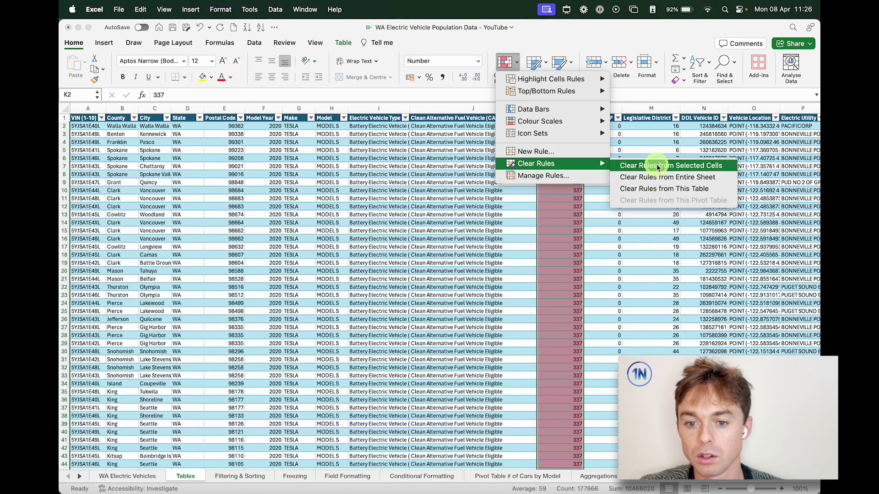
{"action": "left_click", "coordinate": [650, 178]}
Apply blue solid-fill data bars to the selected Electric Range values and deselect the column
{"action": "left_click", "coordinate": [516, 62]}
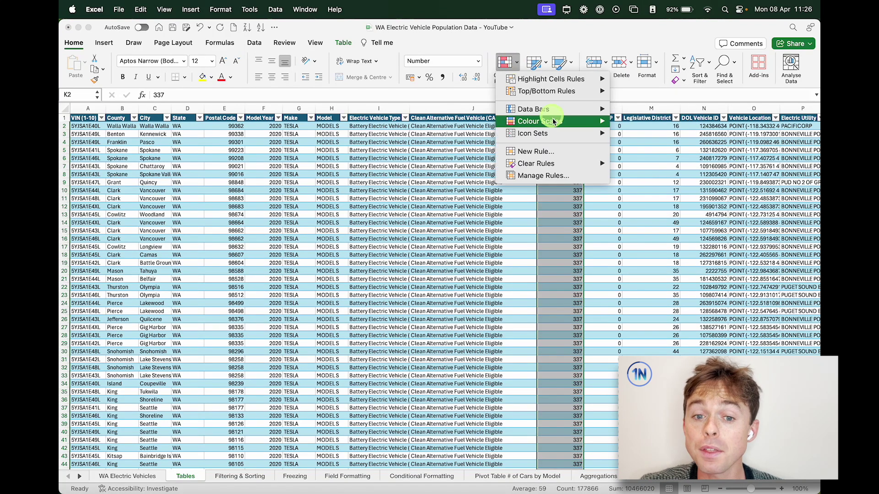
{"action": "mouse_move", "coordinate": [562, 112]}
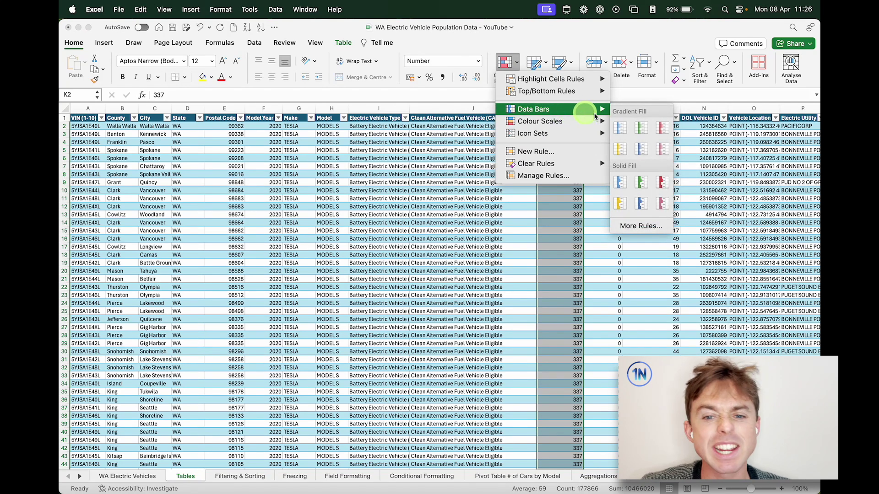
{"action": "mouse_move", "coordinate": [589, 126]}
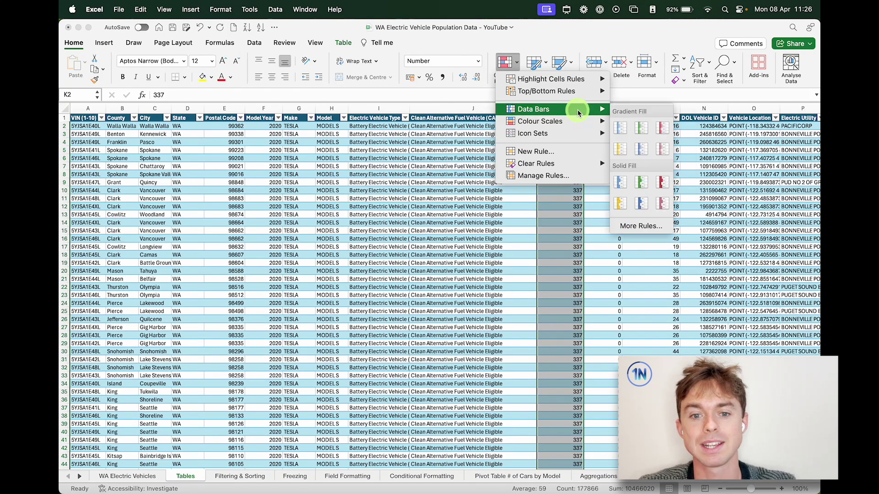
{"action": "left_click", "coordinate": [622, 183]}
{"action": "left_click", "coordinate": [570, 190]}
Examine how the data bar lengths change down the Electric Range column as the values decrease
{"action": "scroll", "coordinate": [563, 236], "scroll_direction": "down", "scroll_amount": 20}
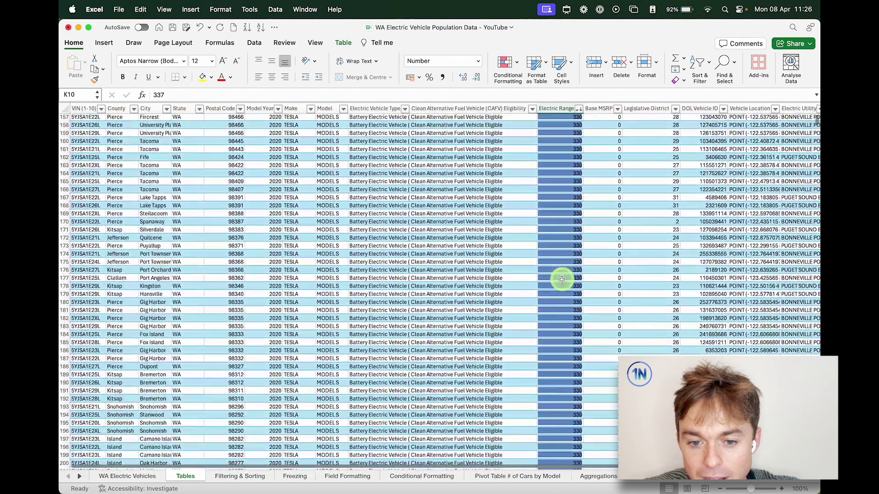
{"action": "scroll", "coordinate": [562, 280], "scroll_direction": "down", "scroll_amount": 15}
{"action": "scroll", "coordinate": [562, 279], "scroll_direction": "down", "scroll_amount": 20}
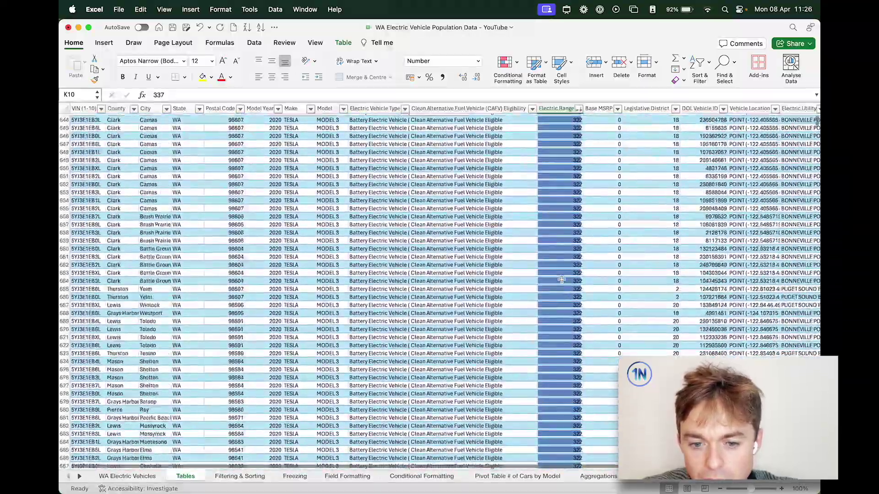
{"action": "scroll", "coordinate": [561, 279], "scroll_direction": "down", "scroll_amount": 20}
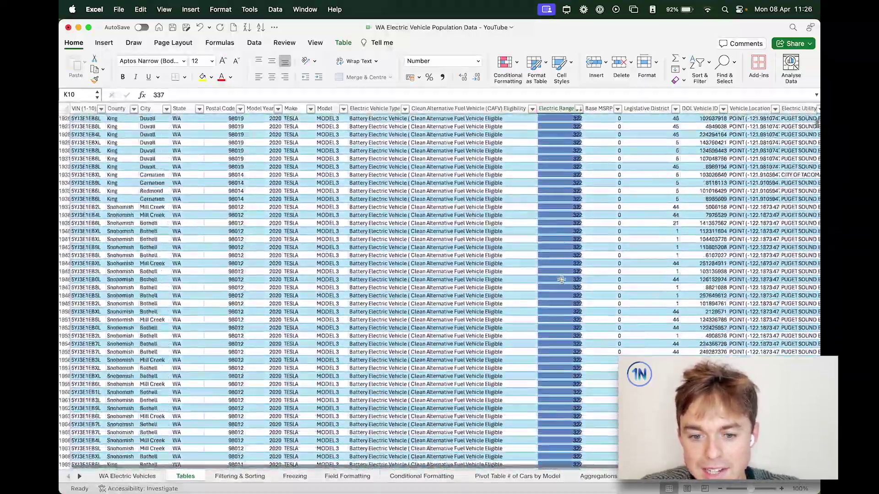
{"action": "scroll", "coordinate": [561, 279], "scroll_direction": "down", "scroll_amount": 20}
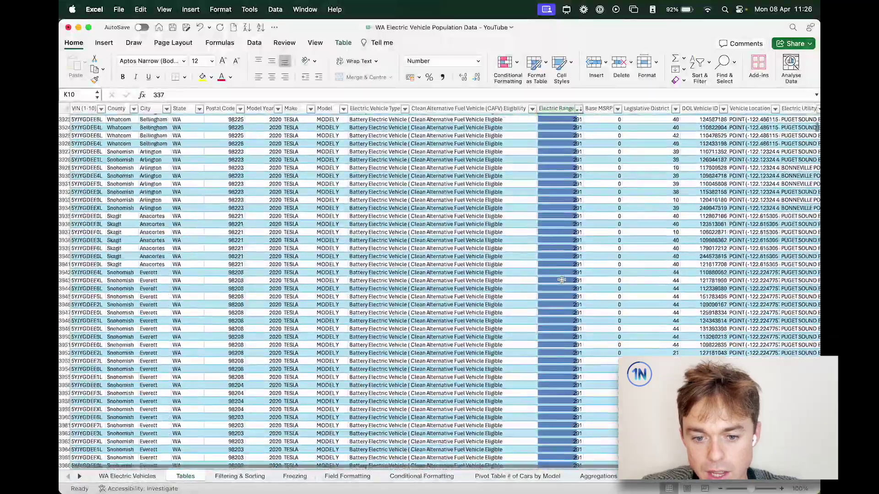
{"action": "scroll", "coordinate": [562, 279], "scroll_direction": "down", "scroll_amount": 20}
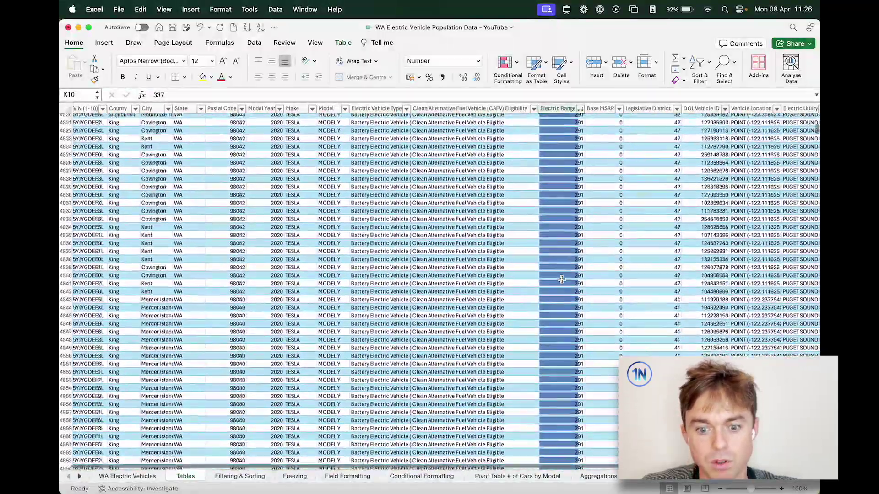
{"action": "scroll", "coordinate": [561, 279], "scroll_direction": "down", "scroll_amount": 20}
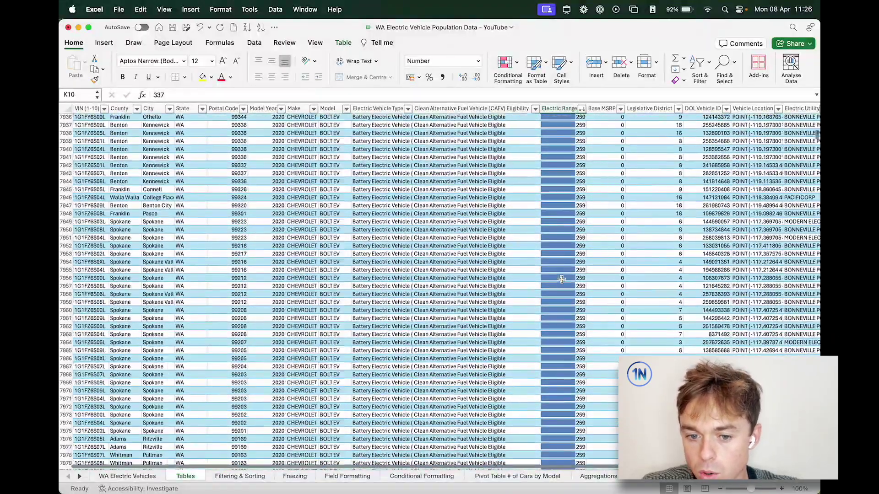
{"action": "scroll", "coordinate": [562, 279], "scroll_direction": "up", "scroll_amount": 20}
{"action": "left_click", "coordinate": [556, 288]}
{"action": "key", "text": "ctrl+space"}
{"action": "key", "text": "super+a"}
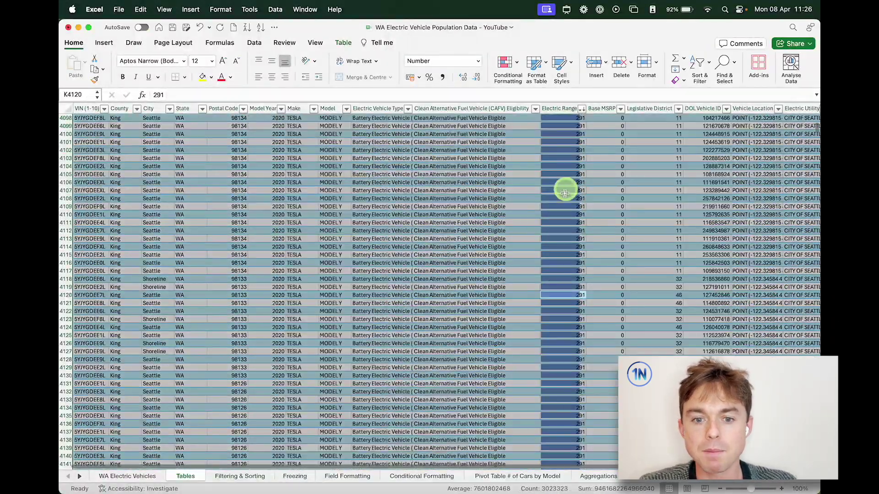
Select all Electric Range values from K2 down and apply the green-yellow-red colour scale to them
{"action": "left_click", "coordinate": [564, 195]}
{"action": "key", "text": "super+Up"}
{"action": "key", "text": "Down"}
{"action": "key", "text": "super+shift+Down"}
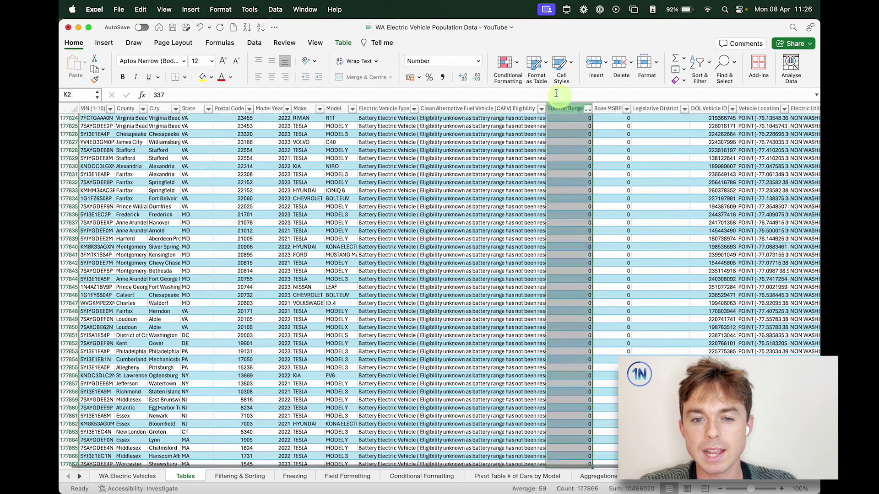
{"action": "left_click", "coordinate": [510, 62]}
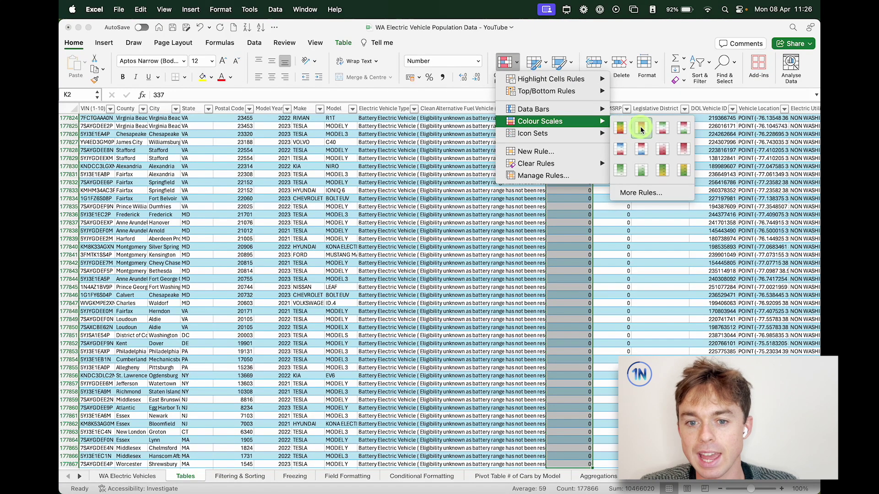
{"action": "left_click", "coordinate": [617, 128]}
{"action": "left_click", "coordinate": [576, 234]}
{"action": "key", "text": "super+Up"}
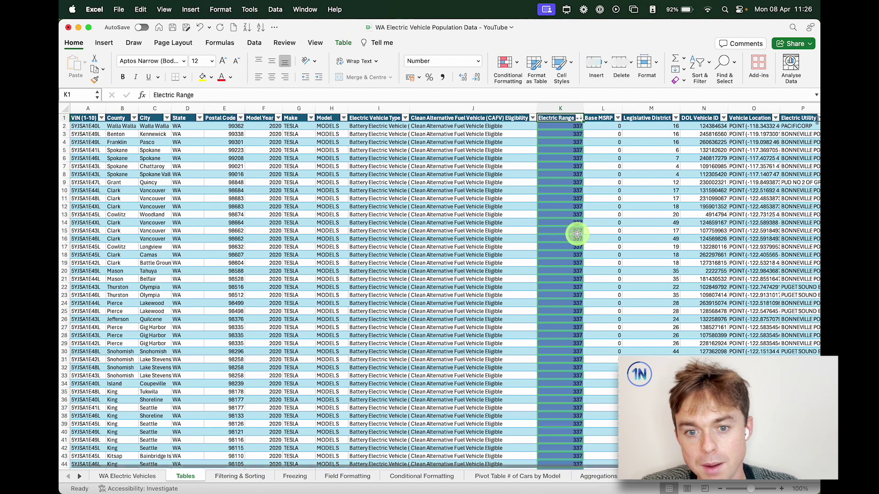
{"action": "key", "text": "Down"}
{"action": "key", "text": "Down"}
{"action": "key", "text": "Down"}
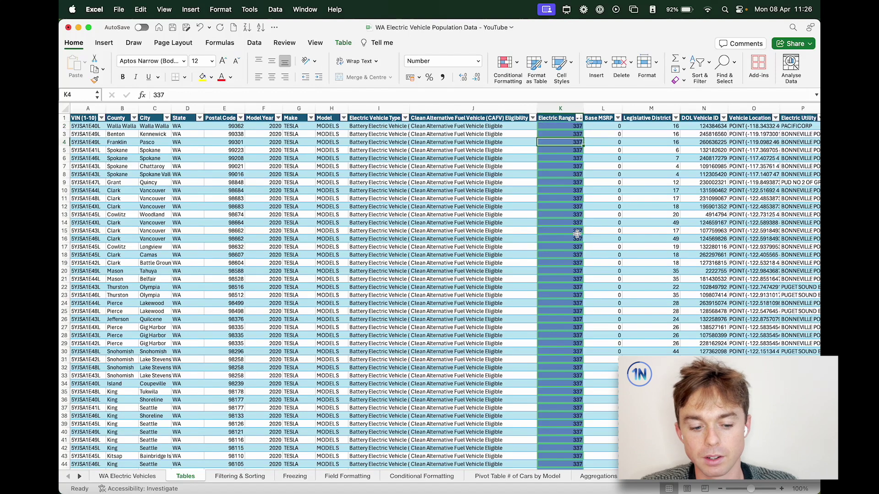
Clear the conditional formatting rules from cell K4 and from the whole range of Electric Range values starting at K2
{"action": "left_click", "coordinate": [506, 63]}
{"action": "mouse_move", "coordinate": [599, 165]}
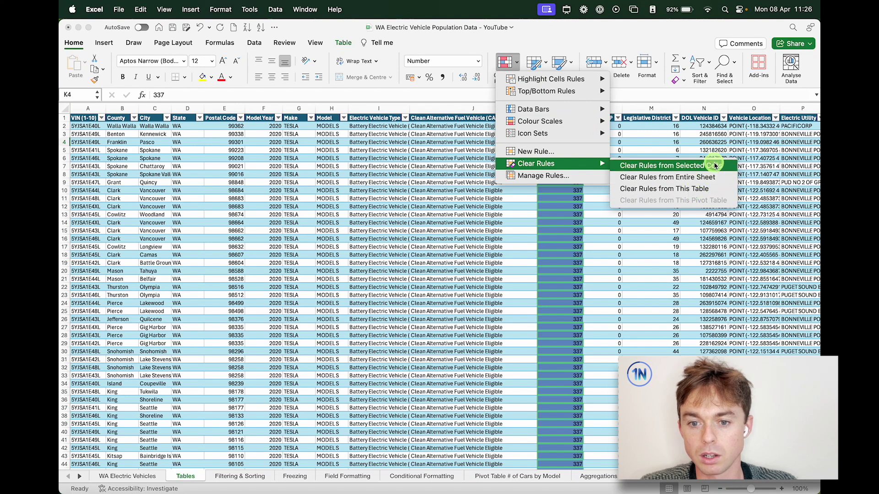
{"action": "left_click", "coordinate": [704, 179]}
{"action": "left_click", "coordinate": [567, 122]}
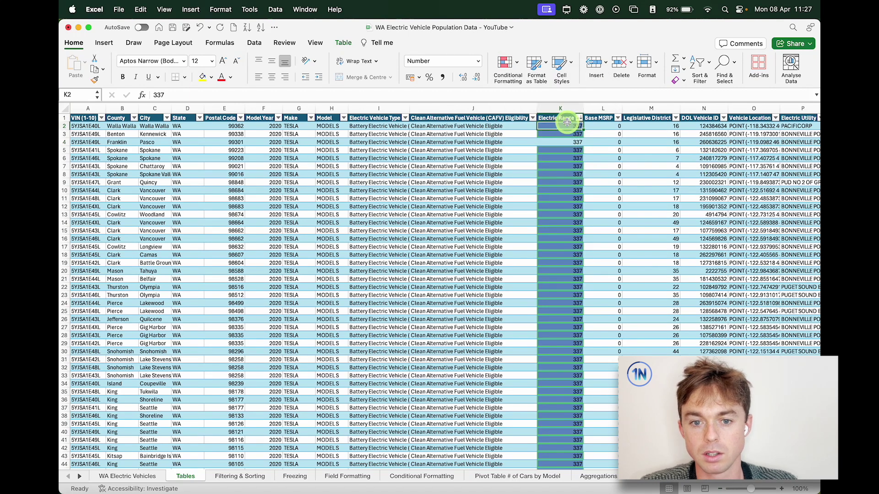
{"action": "key", "text": "ctrl+shift+Down"}
{"action": "left_click", "coordinate": [505, 63]}
{"action": "mouse_move", "coordinate": [580, 165]}
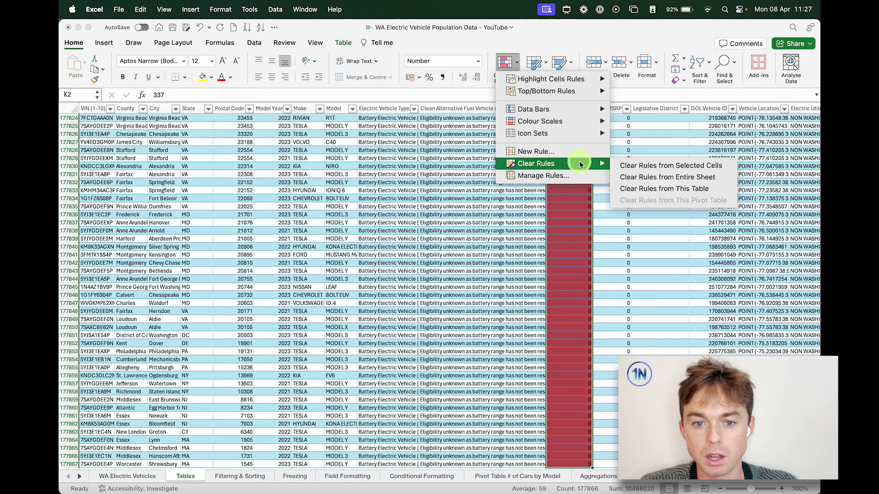
{"action": "left_click", "coordinate": [636, 166]}
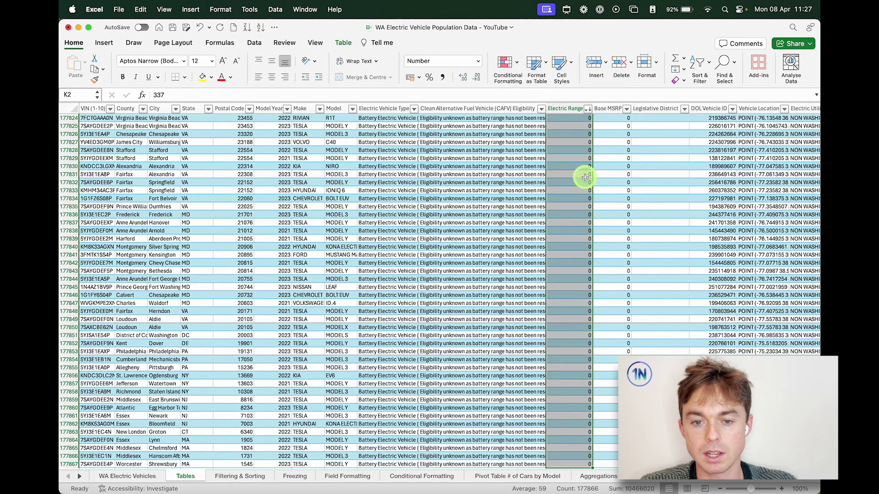
Reapply the green-yellow-red colour scale to all Electric Range values and check the colouring down the column
{"action": "key", "text": "ctrl+shift+Up"}
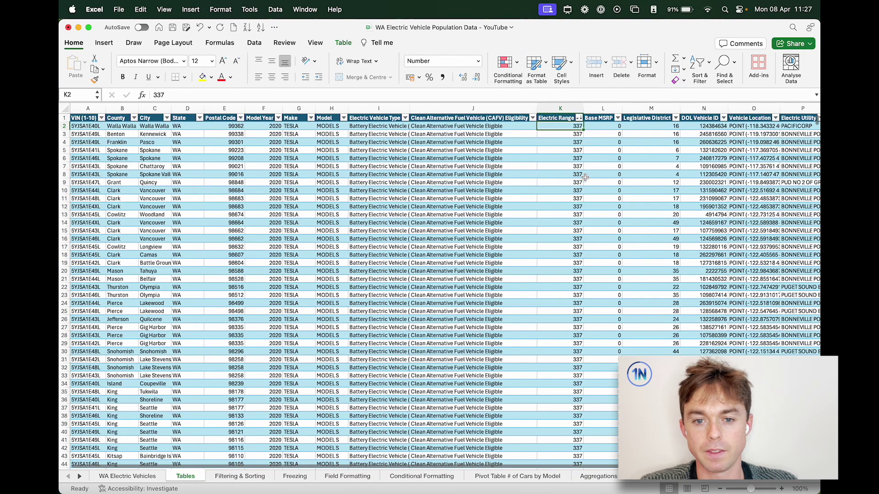
{"action": "key", "text": "ctrl+shift+Down"}
{"action": "left_click", "coordinate": [505, 63]}
{"action": "mouse_move", "coordinate": [567, 121]}
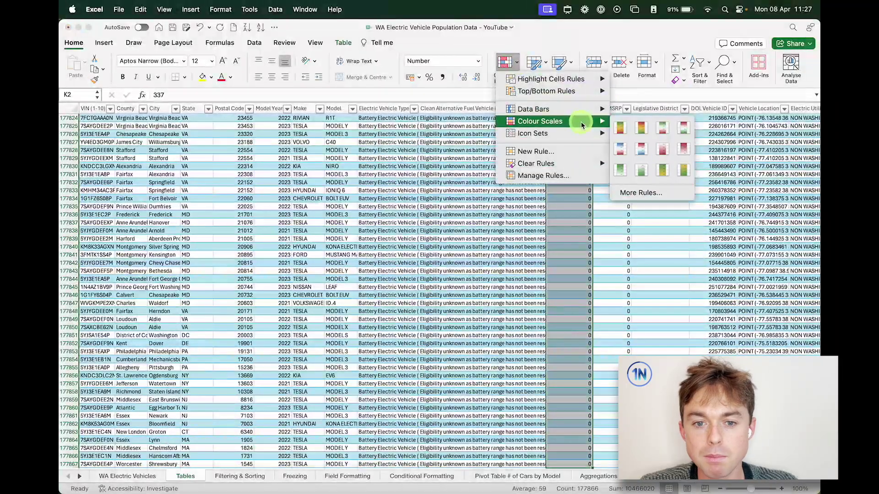
{"action": "left_click", "coordinate": [621, 129]}
{"action": "key", "text": "ctrl+Up"}
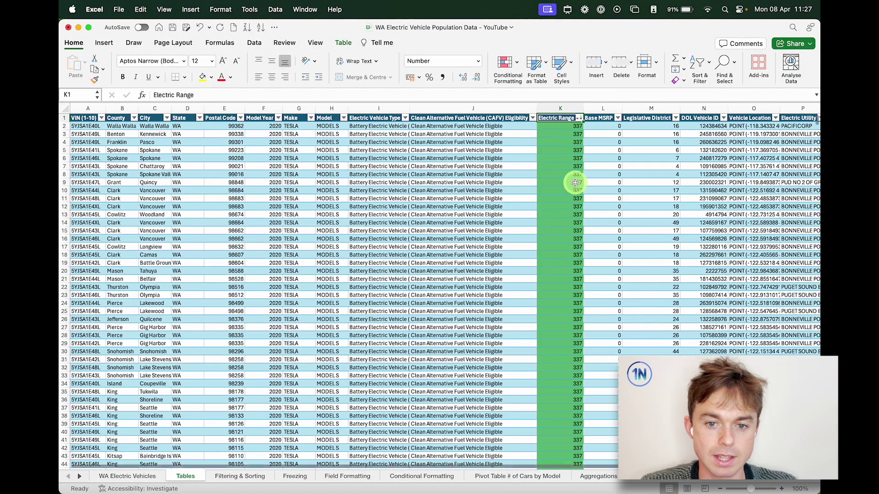
{"action": "scroll", "coordinate": [574, 182], "scroll_direction": "down", "scroll_amount": 20}
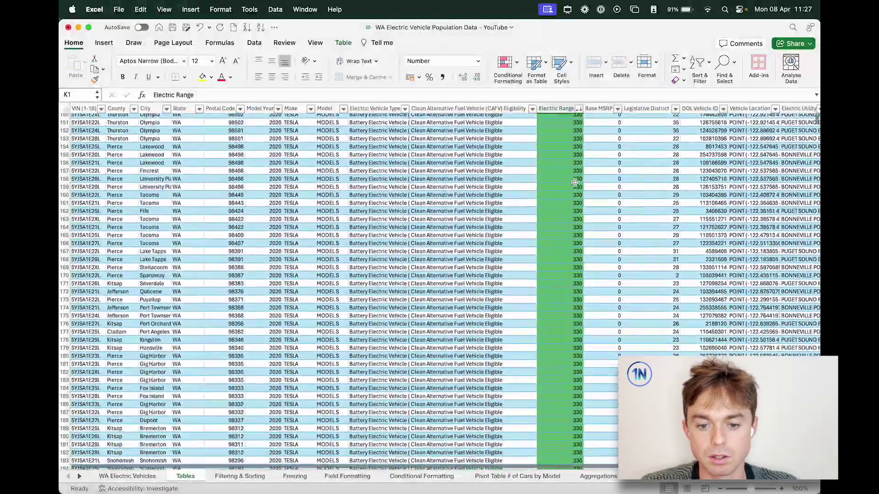
{"action": "scroll", "coordinate": [574, 182], "scroll_direction": "down", "scroll_amount": 20}
{"action": "scroll", "coordinate": [575, 183], "scroll_direction": "down", "scroll_amount": 20}
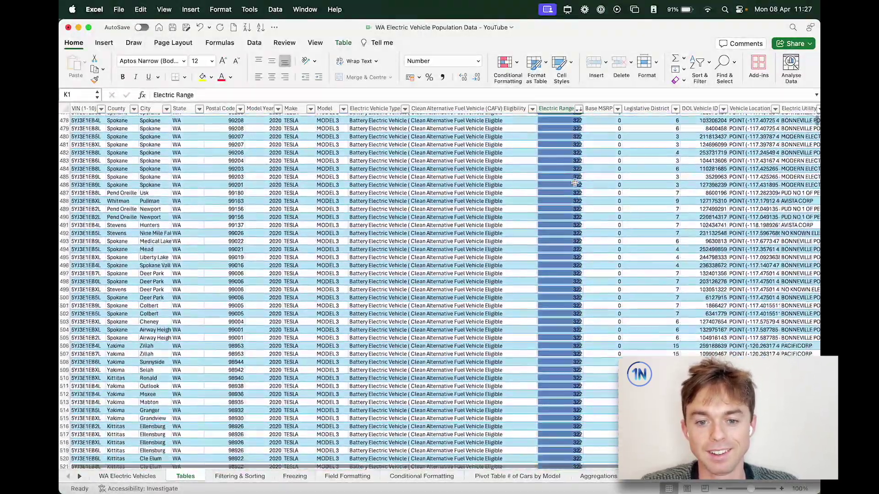
{"action": "scroll", "coordinate": [575, 183], "scroll_direction": "down", "scroll_amount": 20}
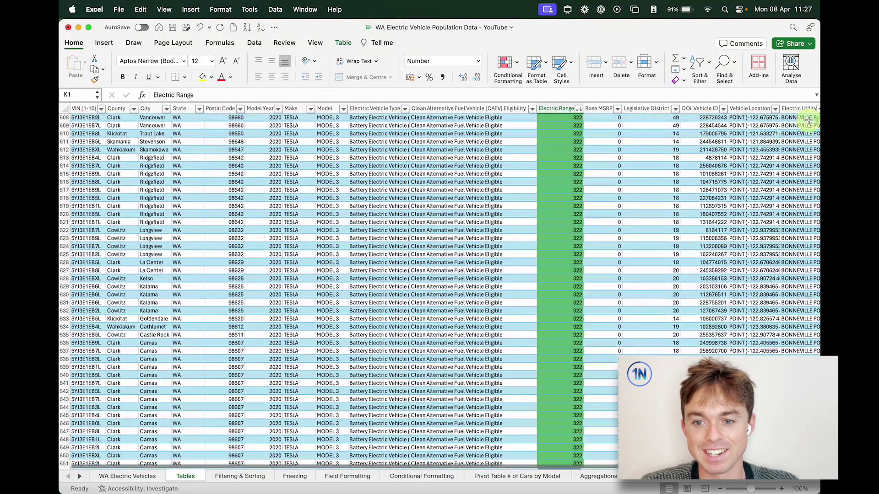
{"action": "mouse_move", "coordinate": [816, 124]}
{"action": "left_mouse_down"}
{"action": "mouse_move", "coordinate": [816, 217]}
{"action": "mouse_move", "coordinate": [818, 115]}
{"action": "left_mouse_up"}
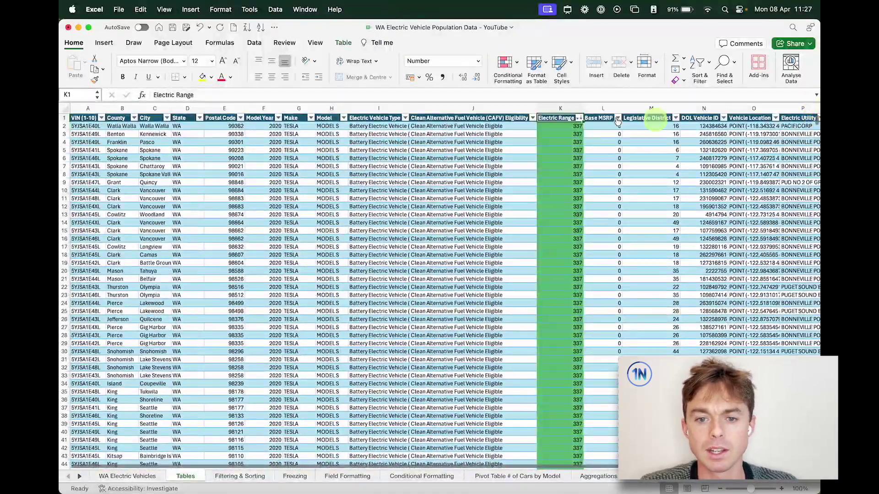
Select the Electric Range values from K2 down and clear the conditional formatting rules from the selected cells
{"action": "left_click", "coordinate": [563, 122]}
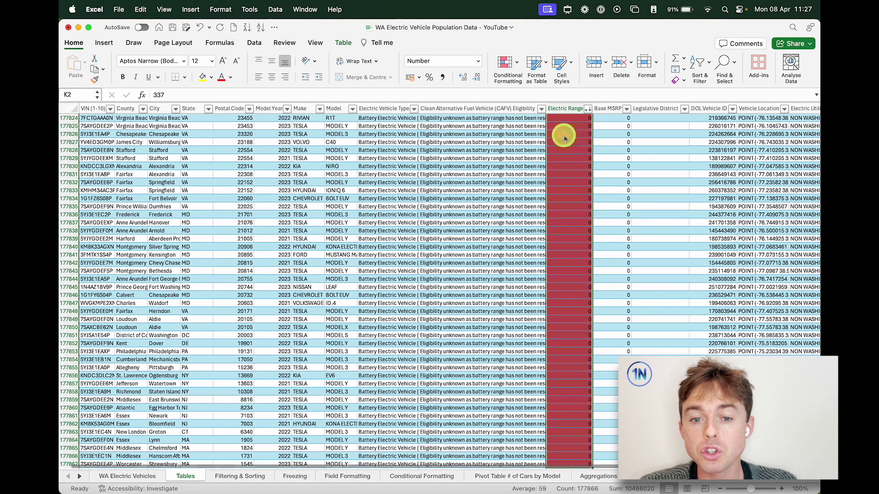
{"action": "right_click", "coordinate": [566, 132]}
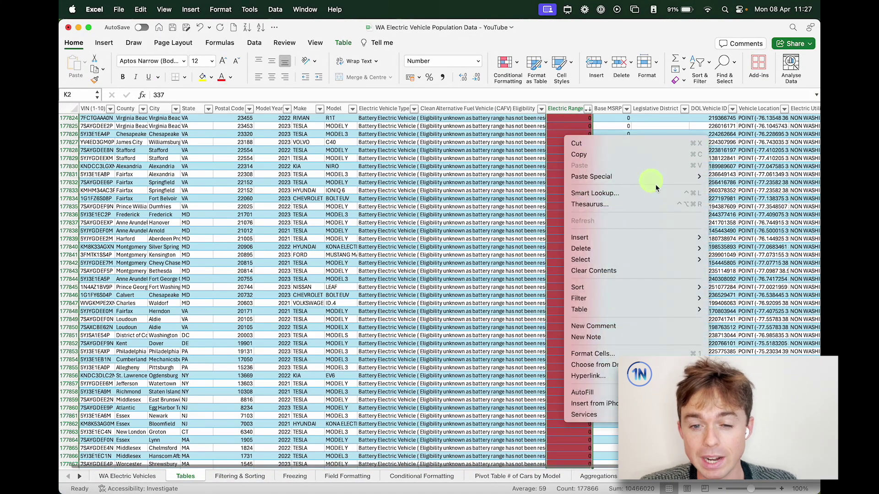
{"action": "key", "text": "Escape"}
{"action": "left_click", "coordinate": [505, 64]}
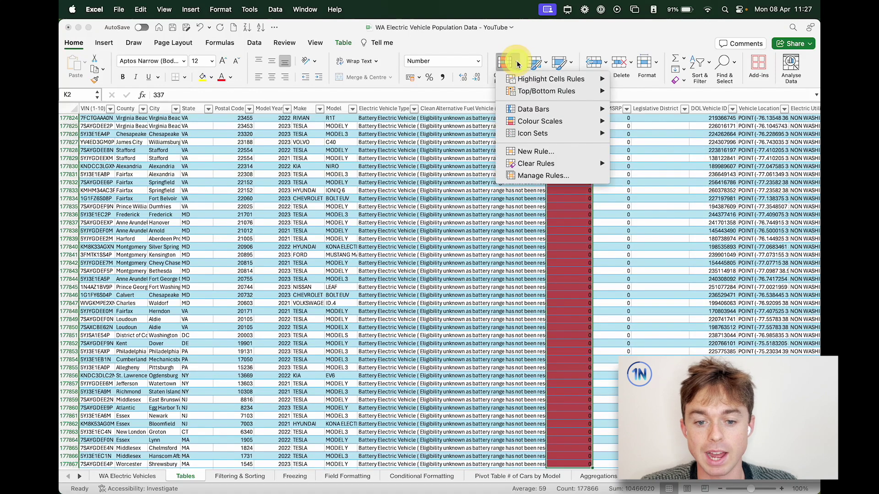
{"action": "mouse_move", "coordinate": [589, 163]}
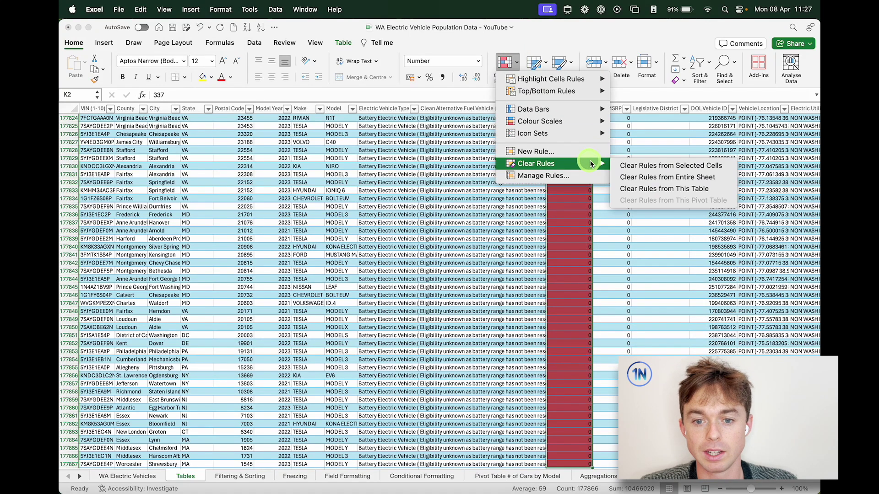
{"action": "left_click", "coordinate": [659, 165]}
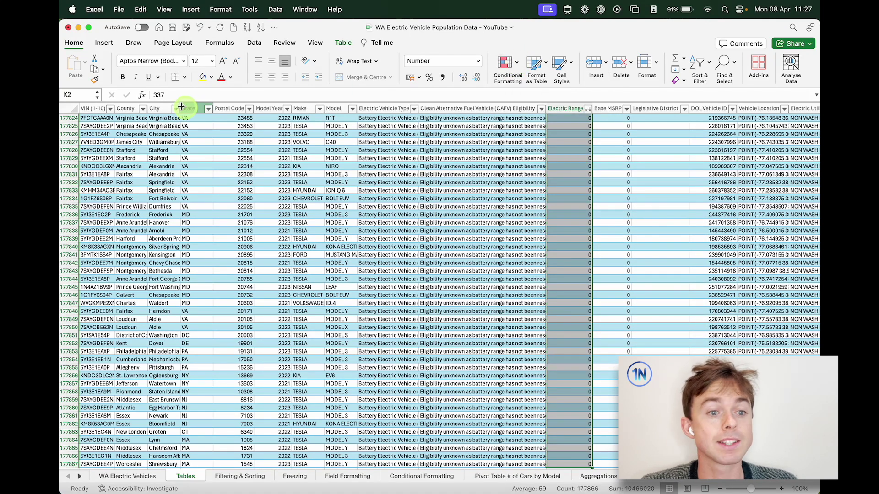
Review the New Formatting Rule settings for the Electric Range values without creating a rule, and deselect the column
{"action": "left_click", "coordinate": [517, 67]}
{"action": "mouse_move", "coordinate": [589, 140]}
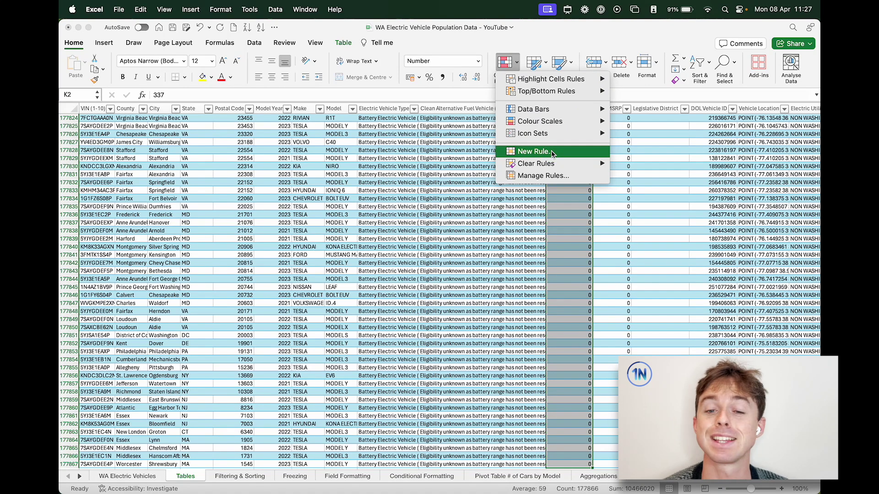
{"action": "left_click", "coordinate": [535, 151]}
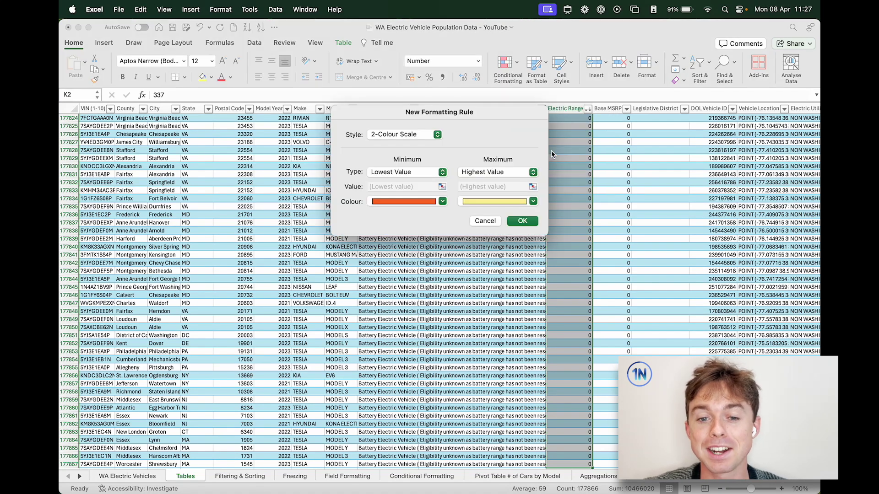
{"action": "left_click", "coordinate": [489, 221]}
{"action": "left_click", "coordinate": [618, 249]}
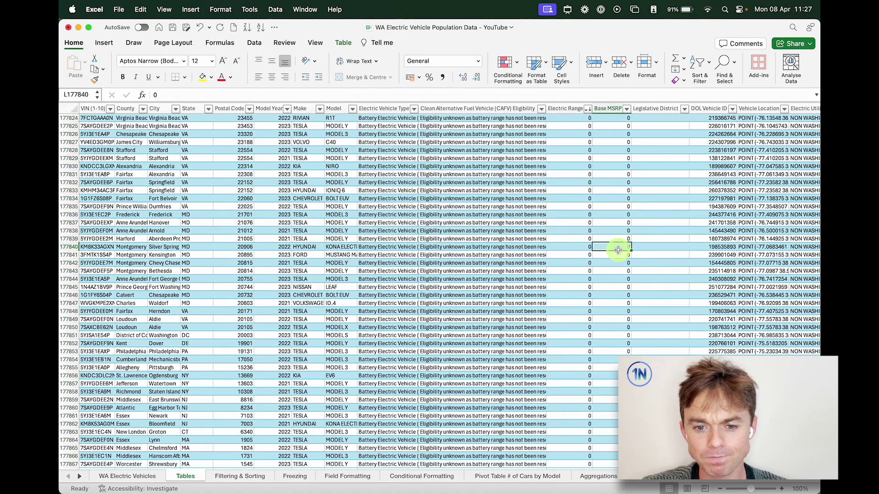
Switch to the WA Electric Vehicles sheet and select cell A2 under the Demo/Example heading
{"action": "scroll", "coordinate": [618, 249], "scroll_direction": "up", "scroll_amount": 1}
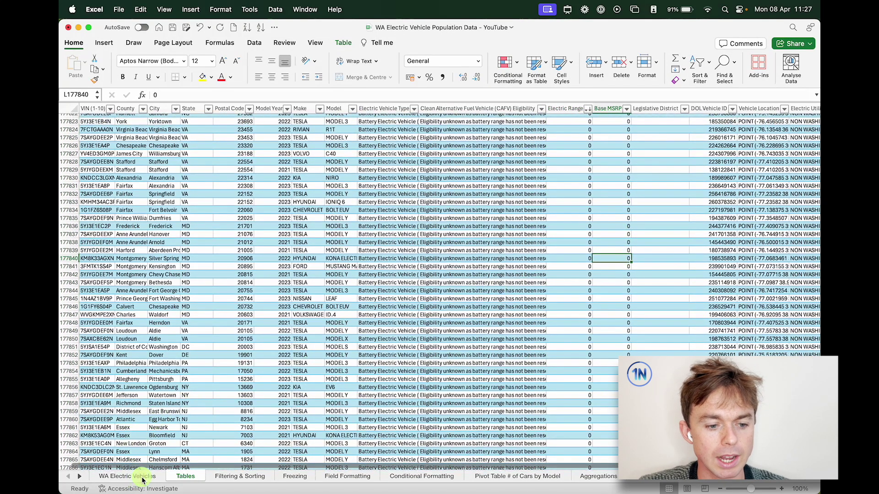
{"action": "left_click", "coordinate": [128, 476]}
{"action": "left_click", "coordinate": [108, 127]}
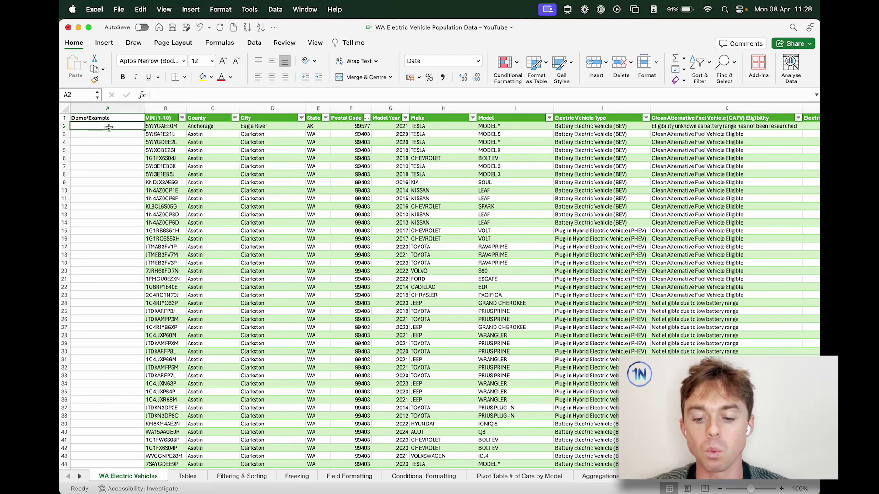
{"action": "left_click", "coordinate": [113, 130]}
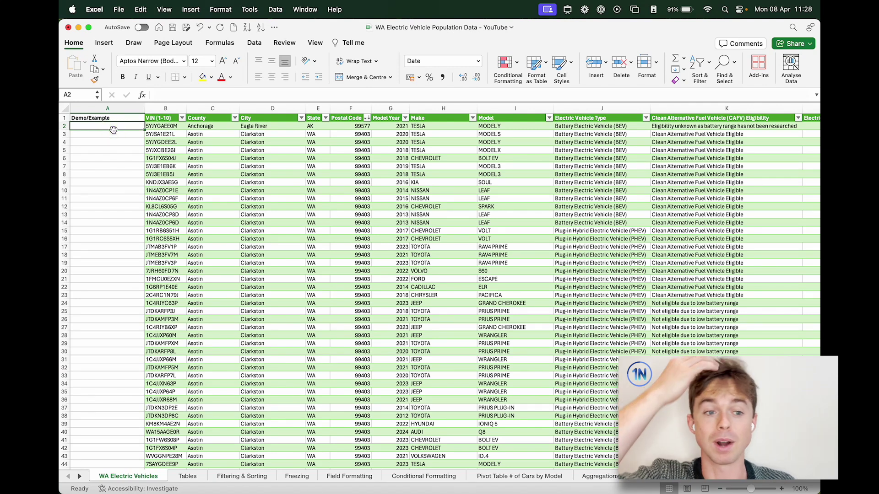
Enter the formula =AVERAGE(WA_Electric_Vehicle_Population_Data[Electric Range]) in cell A2
{"action": "type", "text": "="}
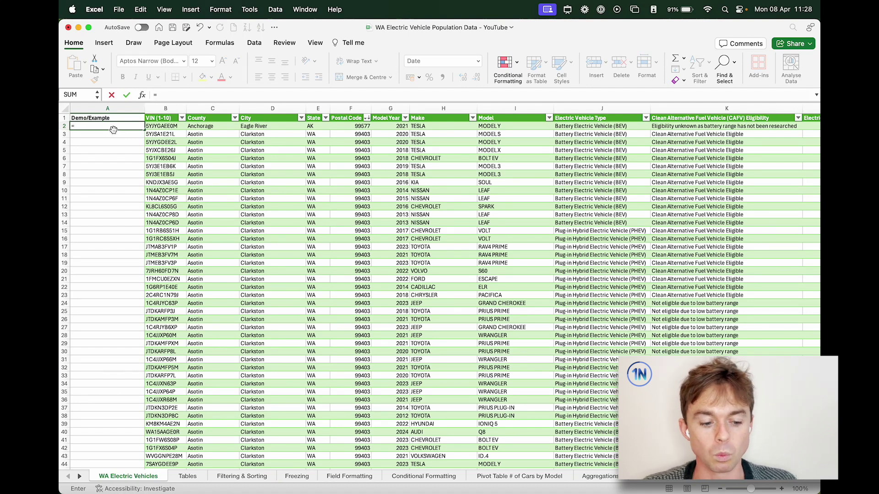
{"action": "type", "text": "AV"}
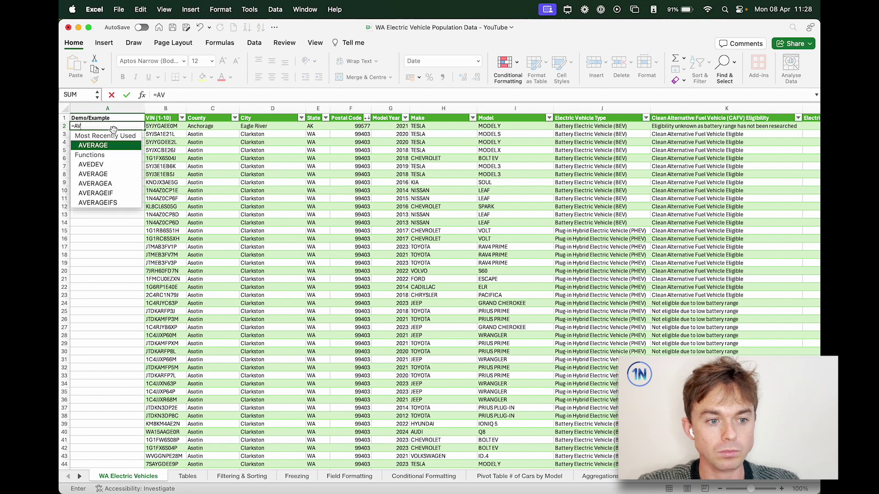
{"action": "key", "text": "Tab"}
{"action": "scroll", "coordinate": [434, 265], "scroll_direction": "right", "scroll_amount": 5}
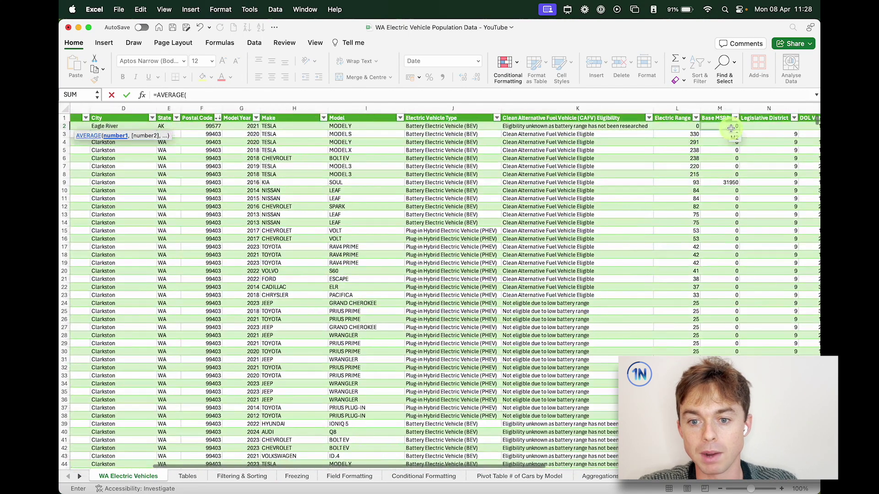
{"action": "left_click", "coordinate": [694, 128]}
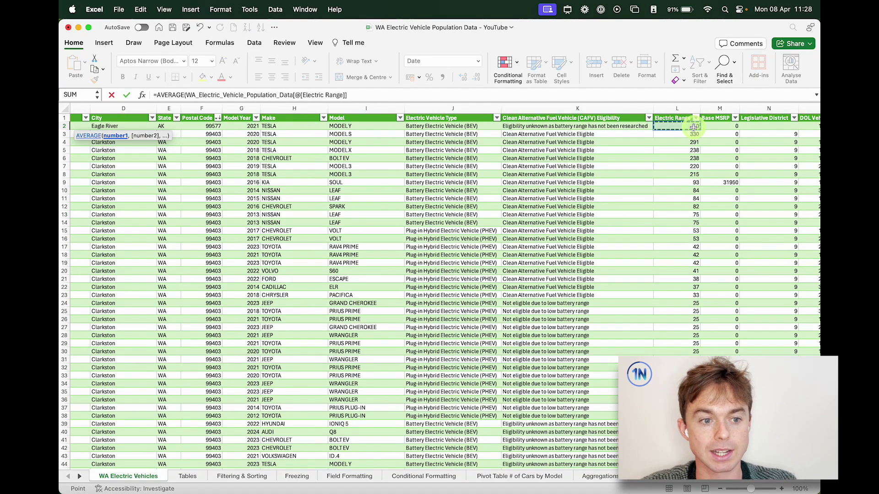
{"action": "key", "text": "super+shift+Down"}
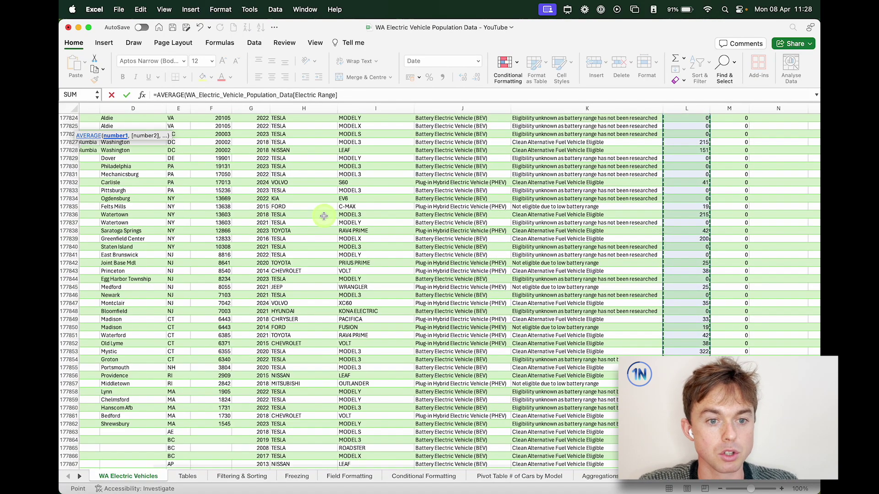
{"action": "scroll", "coordinate": [324, 215], "scroll_direction": "left", "scroll_amount": 5}
{"action": "scroll", "coordinate": [324, 216], "scroll_direction": "up", "scroll_amount": 3}
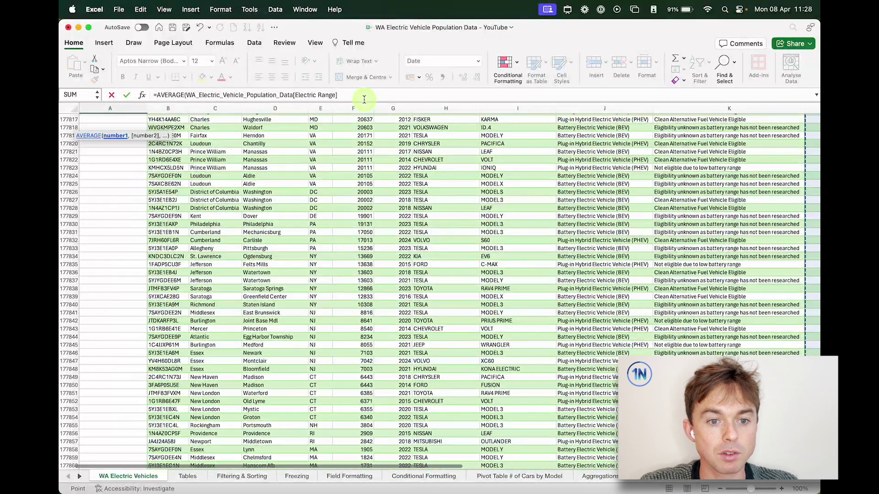
{"action": "left_click", "coordinate": [364, 95]}
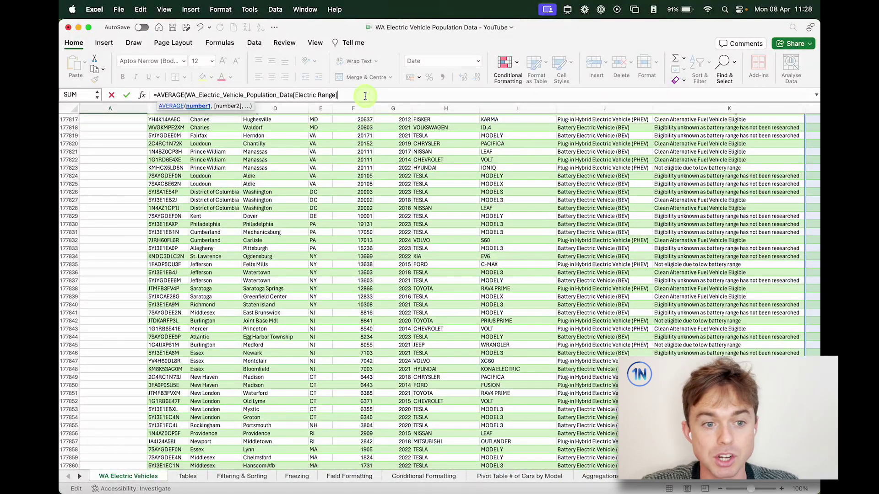
{"action": "type", "text": ")"}
{"action": "key", "text": "Return"}
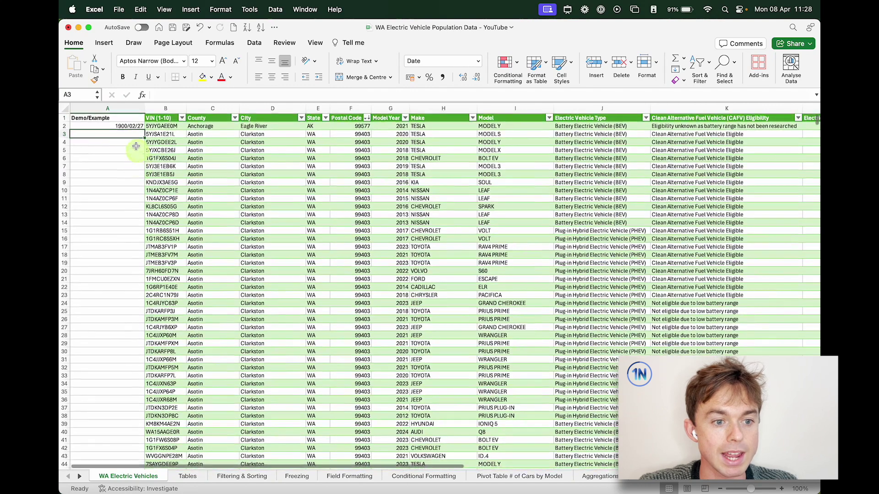
Apply the Number format to the cells in column A from A2 down, and switch them to General
{"action": "left_click", "coordinate": [103, 124]}
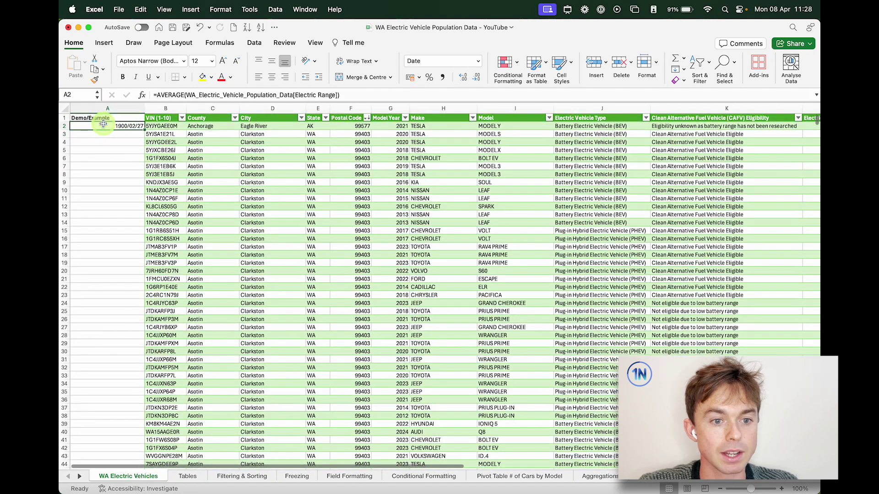
{"action": "key", "text": "super+shift+Down"}
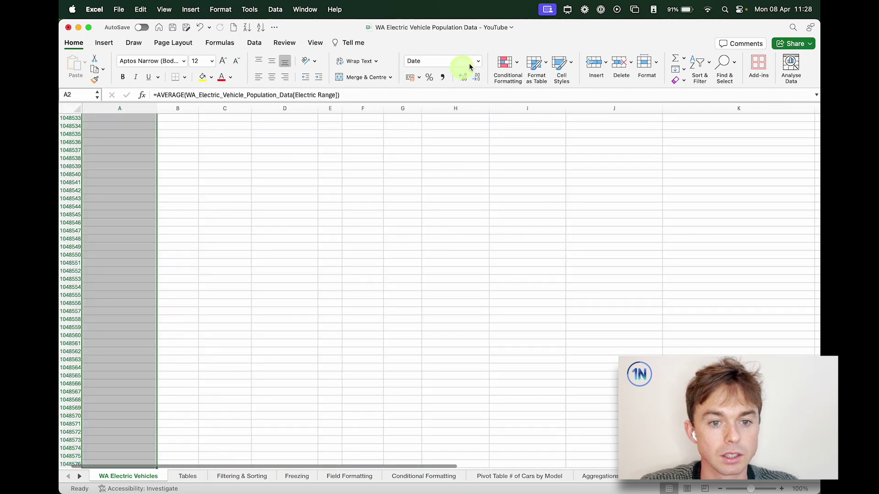
{"action": "left_click", "coordinate": [471, 60]}
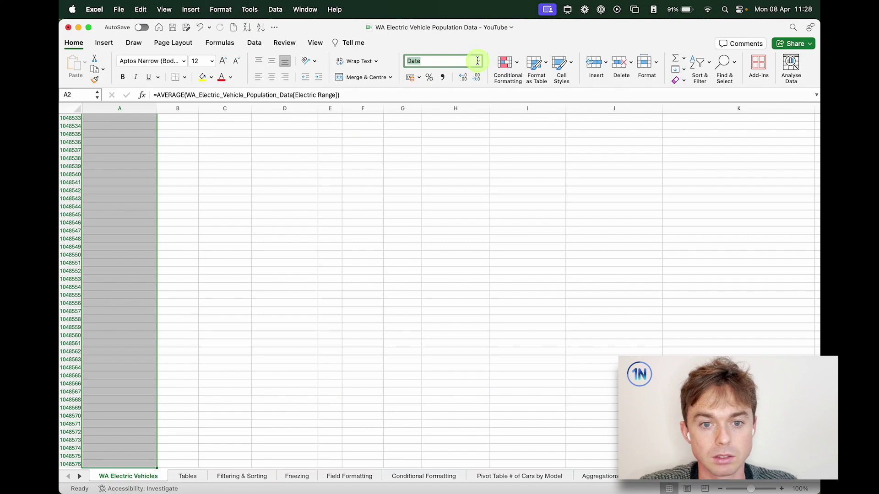
{"action": "left_click", "coordinate": [478, 62]}
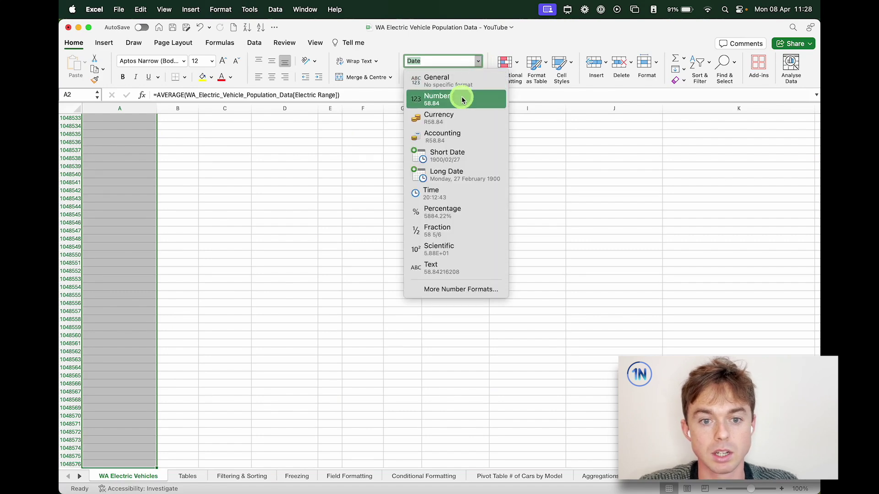
{"action": "left_click", "coordinate": [458, 98]}
{"action": "left_click", "coordinate": [478, 61]}
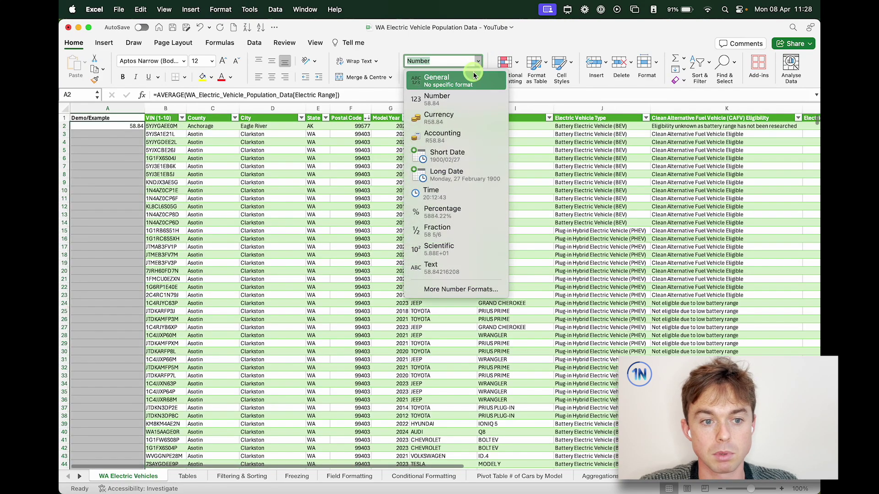
{"action": "left_click", "coordinate": [472, 77]}
{"action": "left_click", "coordinate": [479, 61]}
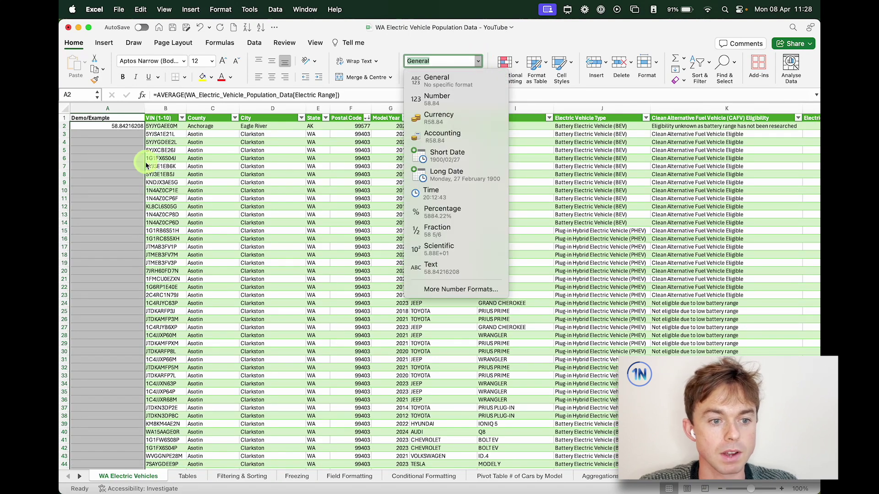
{"action": "left_click", "coordinate": [125, 156]}
{"action": "left_click", "coordinate": [121, 158]}
Examine the AVERAGE formula in cell A2, including its function name and its table reference
{"action": "left_click", "coordinate": [101, 128]}
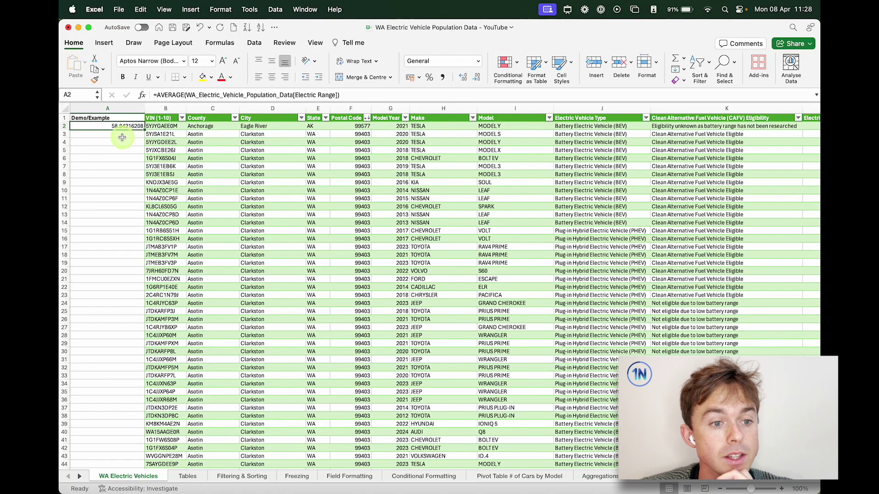
{"action": "left_click", "coordinate": [173, 94]}
{"action": "left_click", "coordinate": [87, 124]}
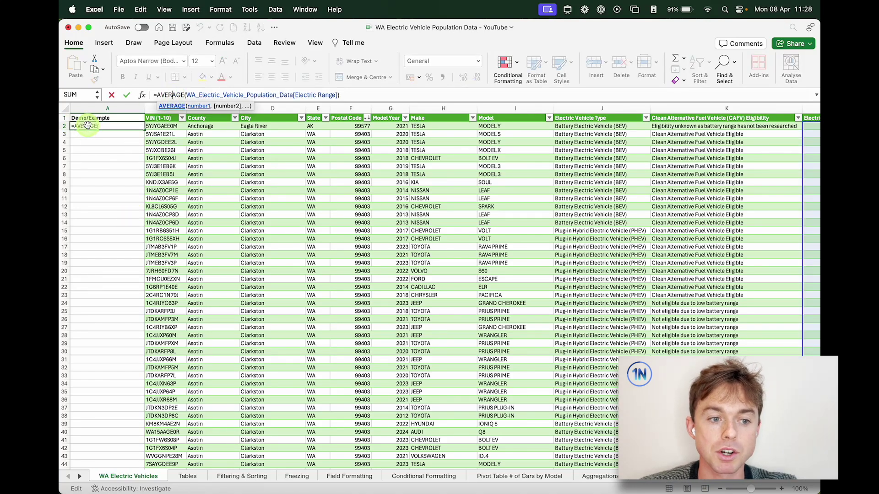
{"action": "left_click_drag", "start_coordinate": [87, 125], "coordinate": [122, 125]}
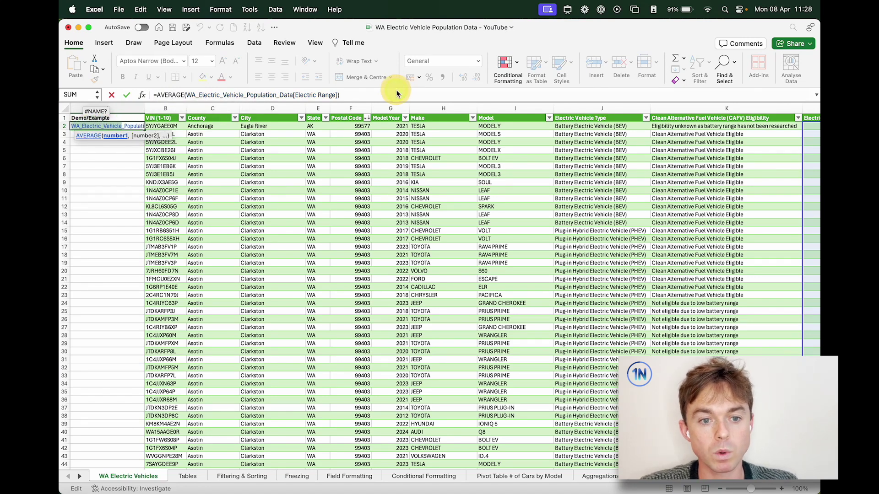
Erase the AVERAGE formula from cell A2
{"action": "left_click", "coordinate": [383, 95]}
{"action": "key", "text": "BackSpace"}
{"action": "key", "text": "BackSpace"}
{"action": "key", "text": "BackSpace"}
{"action": "key", "text": "BackSpace"}
{"action": "key", "text": "BackSpace"}
{"action": "key", "text": "BackSpace"}
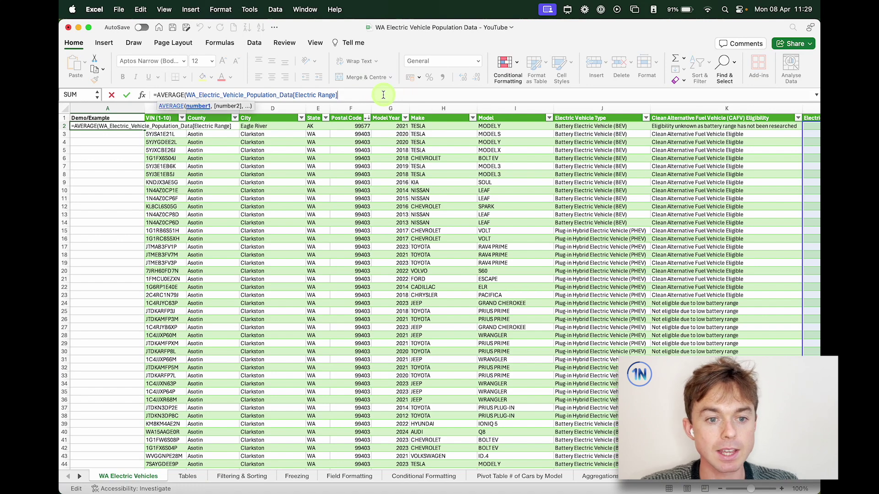
{"action": "key", "text": "shift+Left"}
{"action": "key", "text": "shift+Left"}
{"action": "key", "text": "shift+Left"}
{"action": "key", "text": "shift+Left"}
{"action": "key", "text": "shift+Left"}
{"action": "key", "text": "shift+Left"}
{"action": "key", "text": "shift+Left"}
{"action": "key", "text": "shift+Left"}
{"action": "key", "text": "shift+Left"}
{"action": "key", "text": "shift+Left"}
{"action": "key", "text": "shift+Left"}
{"action": "key", "text": "shift+Left"}
{"action": "key", "text": "shift+Left"}
{"action": "key", "text": "shift+Left"}
{"action": "key", "text": "shift+Left"}
{"action": "key", "text": "shift+Left"}
{"action": "key", "text": "shift+Left"}
{"action": "key", "text": "shift+Left"}
{"action": "key", "text": "shift+Left"}
{"action": "key", "text": "shift+Left"}
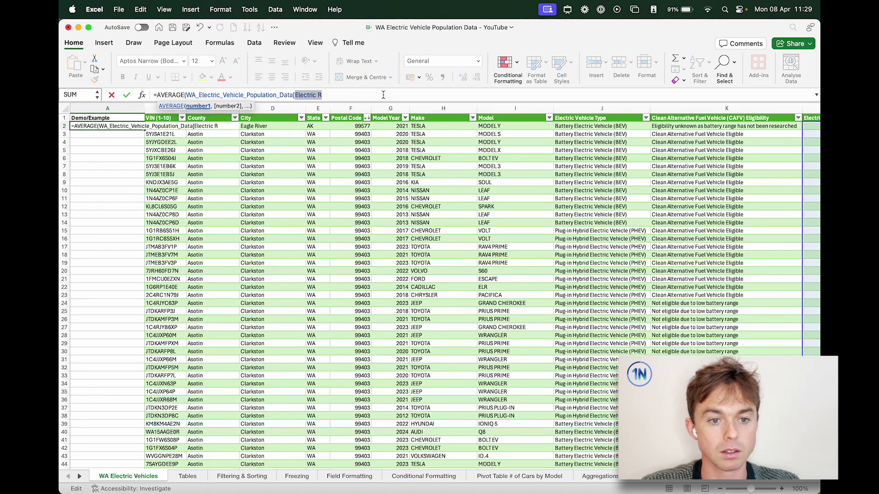
{"action": "key", "text": "shift+Left"}
{"action": "key", "text": "shift+Left"}
{"action": "key", "text": "shift+Left"}
{"action": "key", "text": "shift+Left"}
{"action": "key", "text": "shift+Left"}
{"action": "key", "text": "shift+Left"}
{"action": "key", "text": "shift+Left"}
{"action": "key", "text": "shift+Left"}
{"action": "key", "text": "shift+Left"}
{"action": "key", "text": "shift+Left"}
{"action": "key", "text": "shift+Left"}
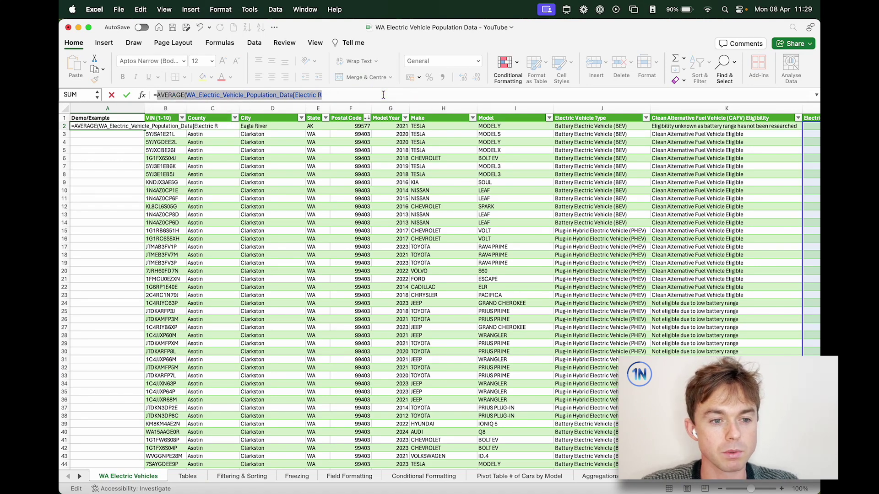
{"action": "key", "text": "BackSpace"}
{"action": "left_click", "coordinate": [132, 170]}
Enter the formula =MAX(WA_Electric_Vehicle_Population_Data[Electric Range]) in cell A2
{"action": "left_click", "coordinate": [125, 125]}
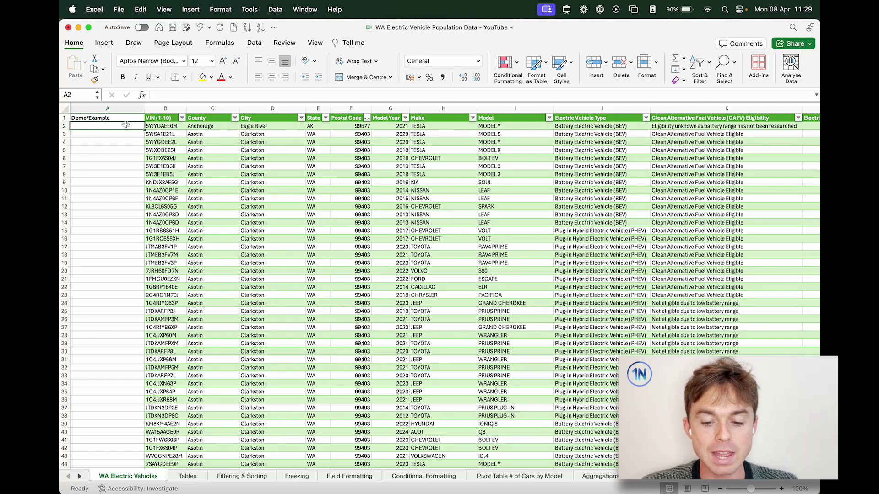
{"action": "type", "text": "=MAX"}
{"action": "key", "text": "BackSpace"}
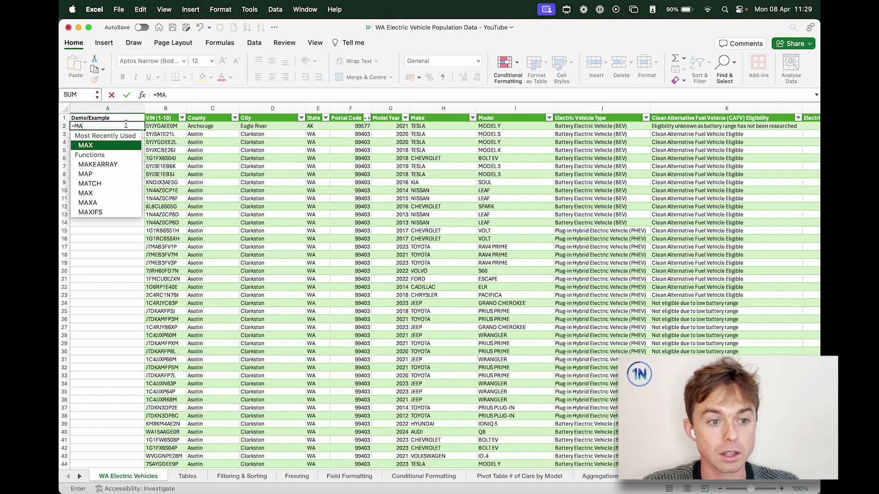
{"action": "key", "text": "BackSpace"}
{"action": "type", "text": "AX"}
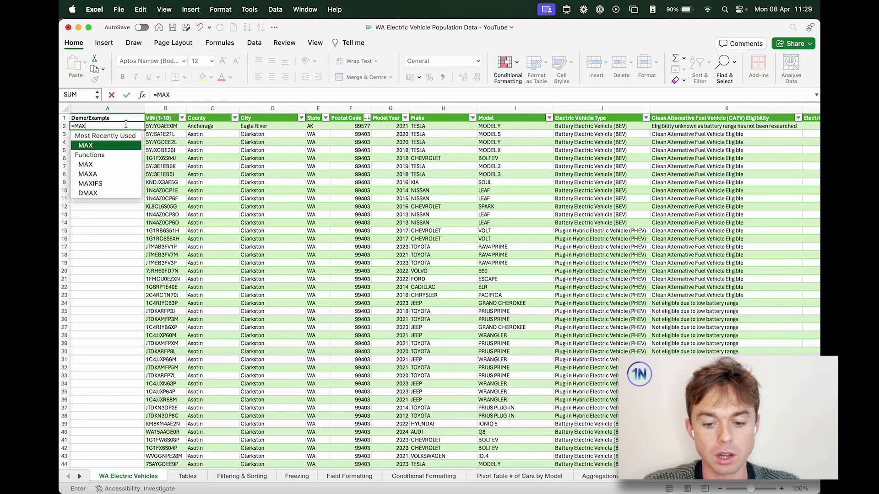
{"action": "type", "text": "("}
{"action": "scroll", "coordinate": [769, 197], "scroll_direction": "right", "scroll_amount": 3}
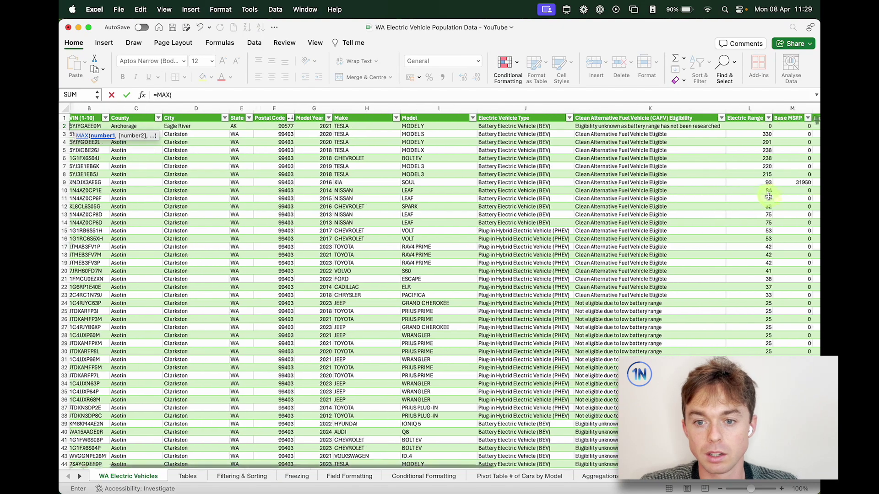
{"action": "scroll", "coordinate": [732, 160], "scroll_direction": "right", "scroll_amount": 2}
{"action": "left_click", "coordinate": [675, 126]}
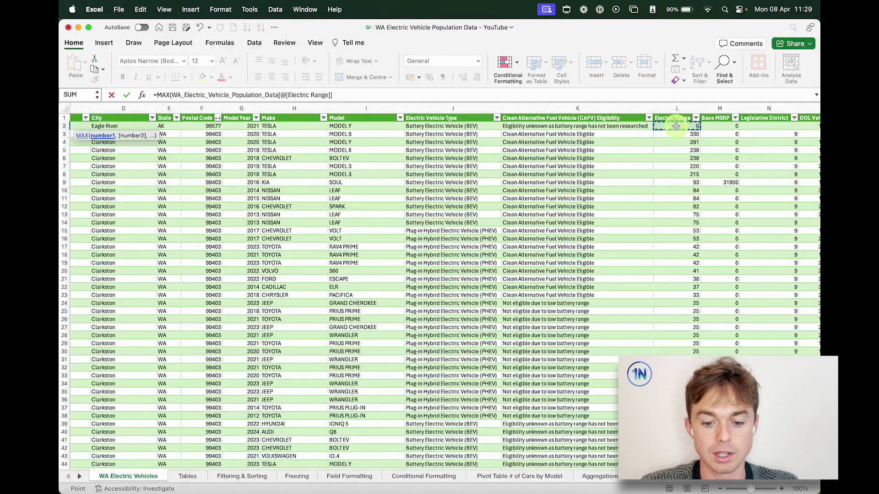
{"action": "scroll", "coordinate": [676, 126], "scroll_direction": "down", "scroll_amount": 10}
{"action": "key", "text": "Return"}
{"action": "scroll", "coordinate": [272, 268], "scroll_direction": "up", "scroll_amount": 2}
Replace the MAX formula in A2 with the start of an IF formula testing whether the row's Make equals "Tesla"
{"action": "left_click", "coordinate": [107, 126]}
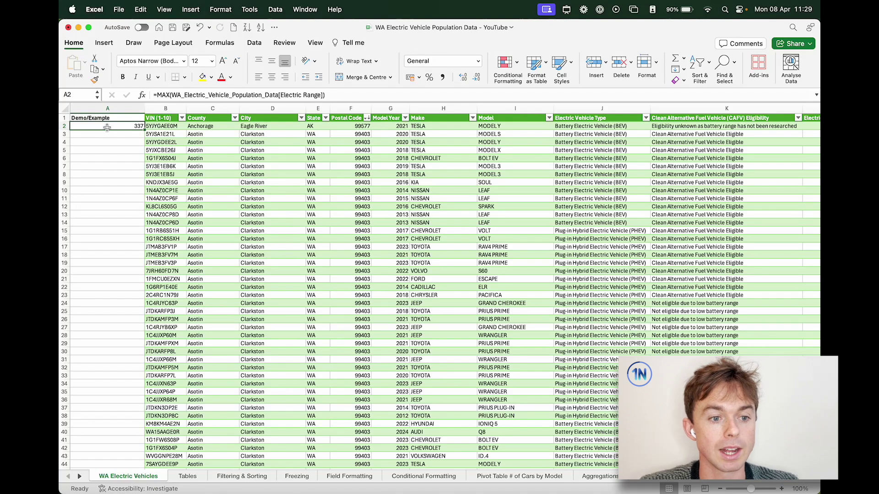
{"action": "key", "text": "Delete"}
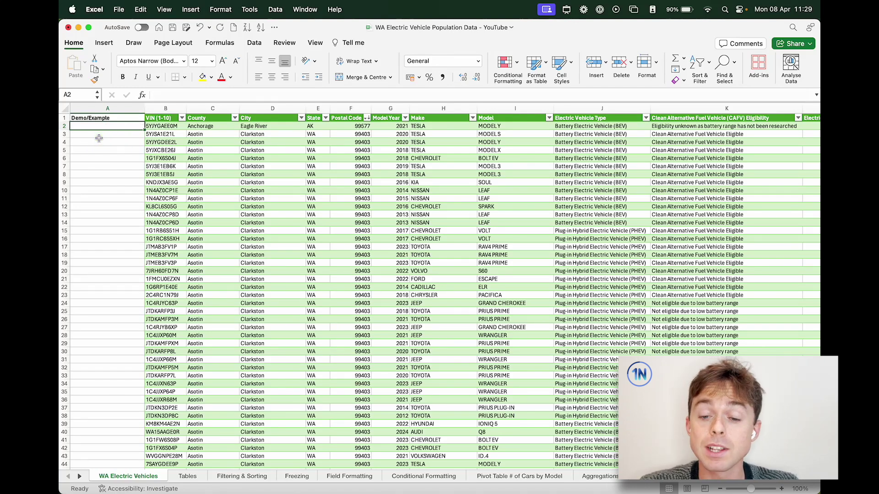
{"action": "type", "text": "="}
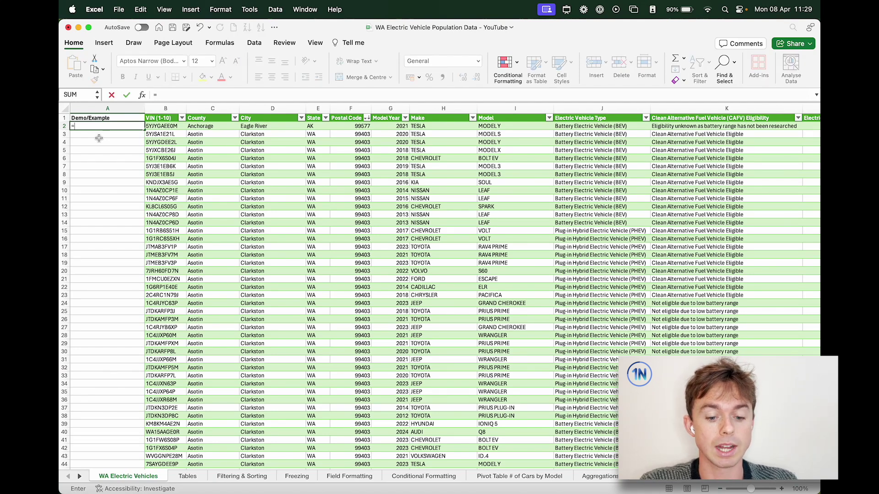
{"action": "type", "text": "IF("}
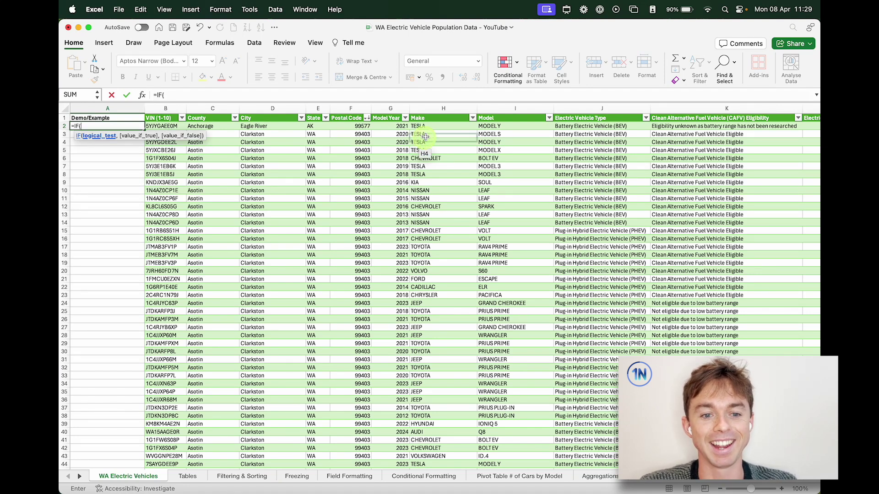
{"action": "left_click", "coordinate": [439, 128]}
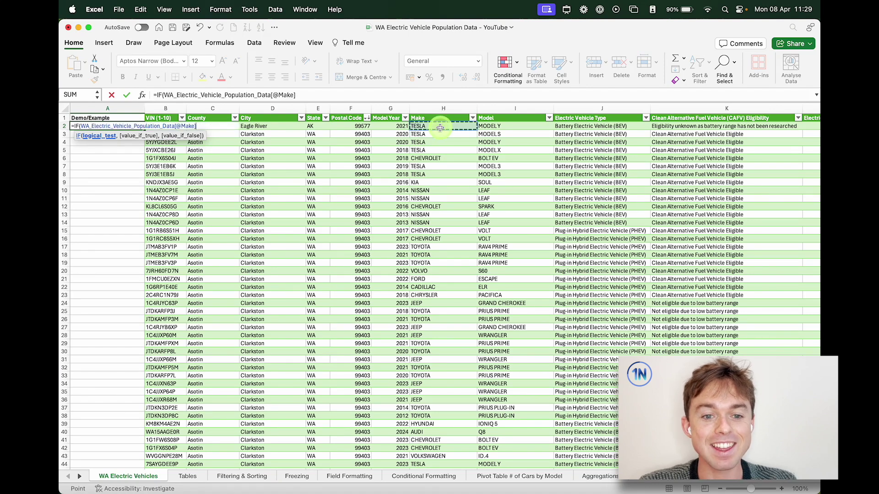
{"action": "left_click", "coordinate": [320, 93]}
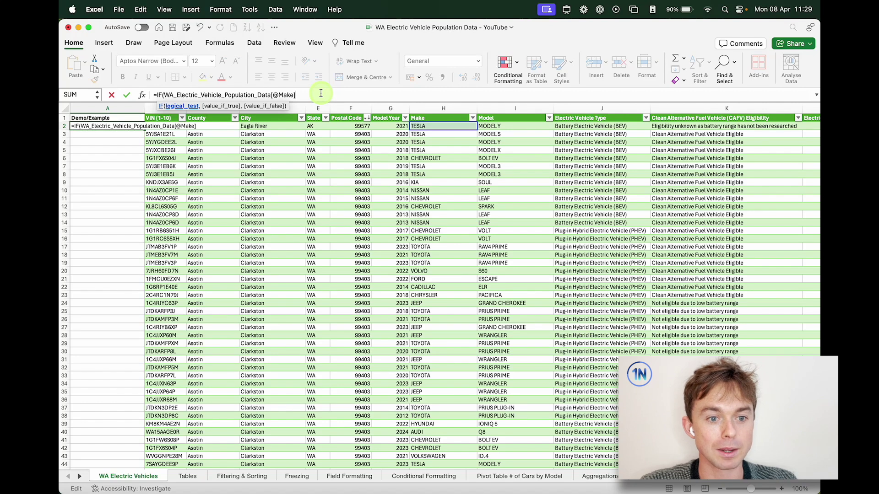
{"action": "type", "text": "= \"Tesla"}
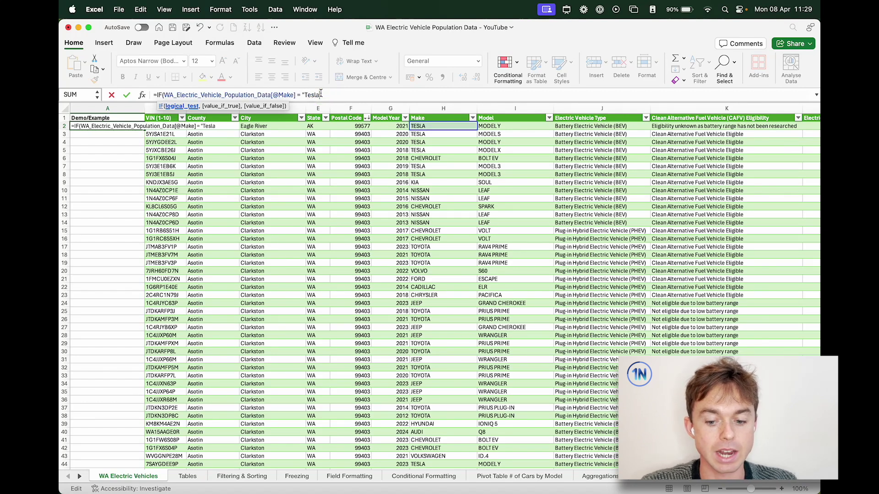
Complete the IF formula to return "Elon made this" if true and "No Elon for you" if false, and enter it
{"action": "type", "text": "\", "}
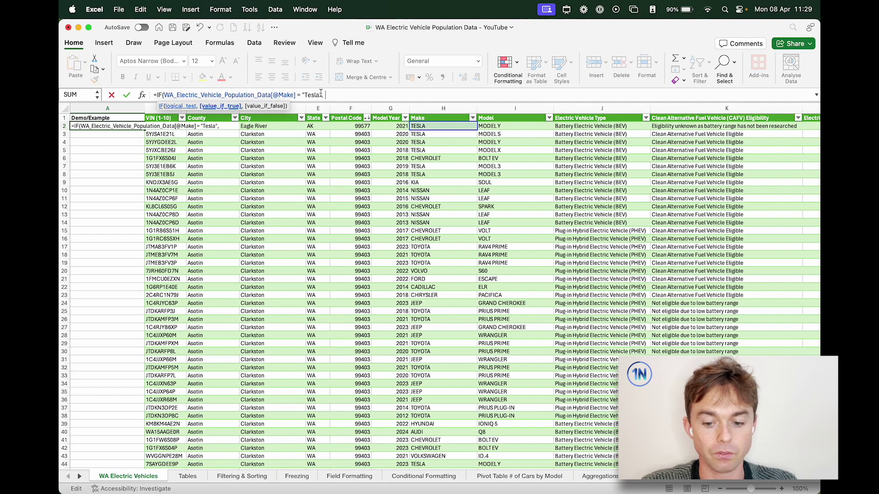
{"action": "type", "text": "\"Elon"}
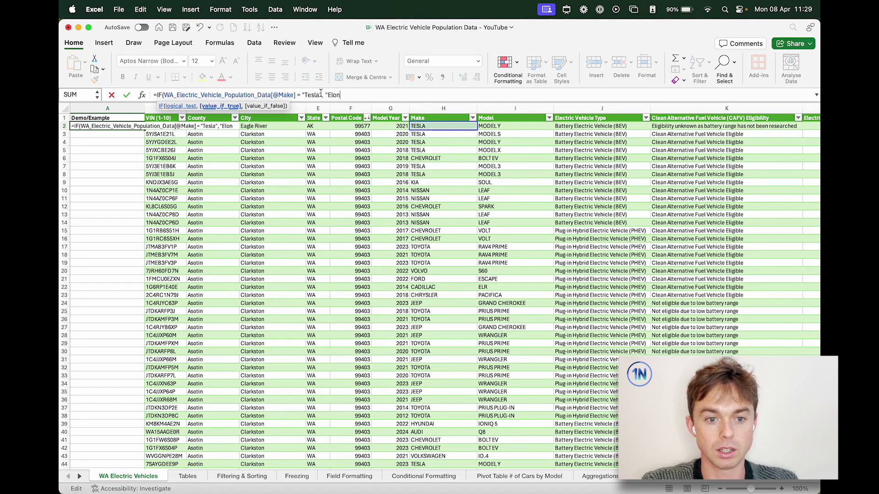
{"action": "type", "text": " made this"}
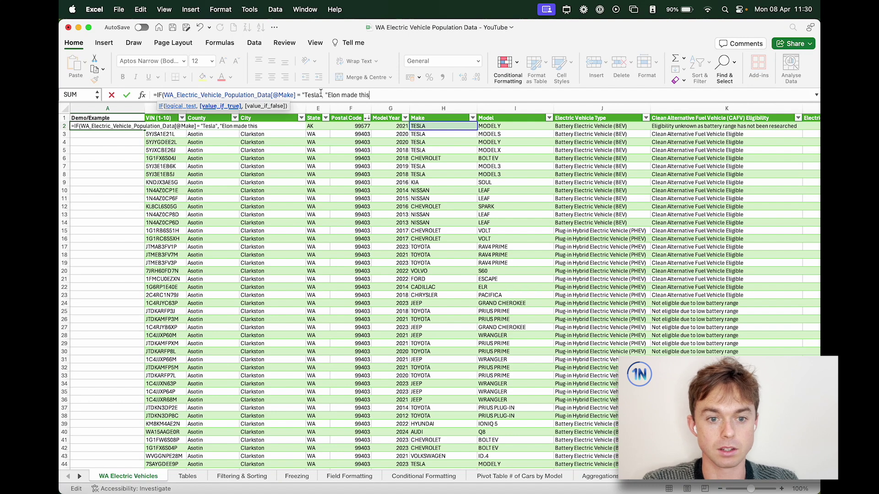
{"action": "type", "text": "\","}
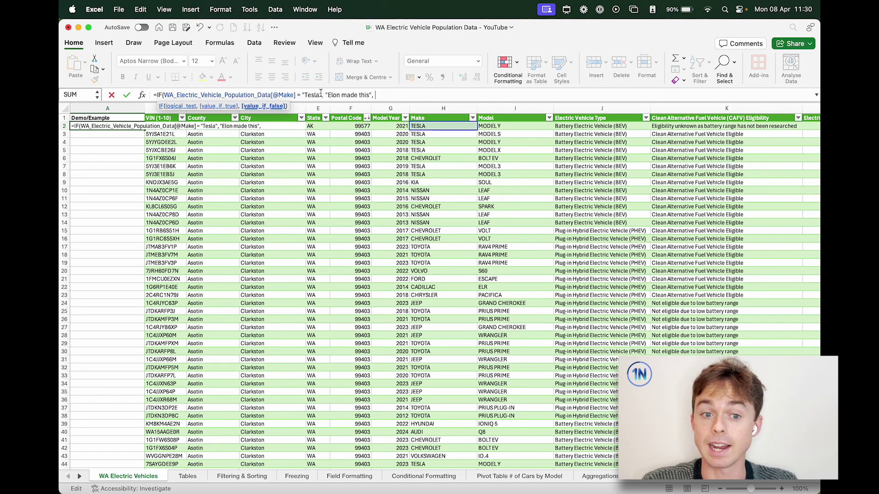
{"action": "type", "text": " \""}
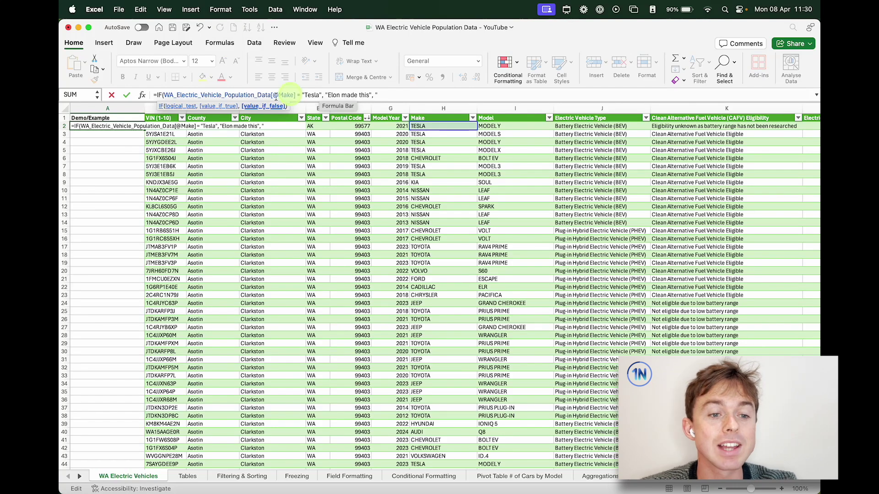
{"action": "left_click", "coordinate": [164, 96]}
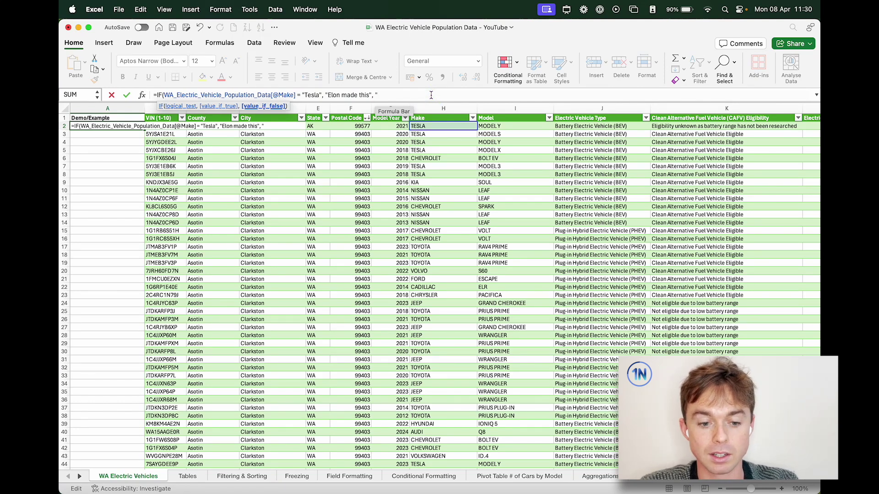
{"action": "type", "text": "No Elon"}
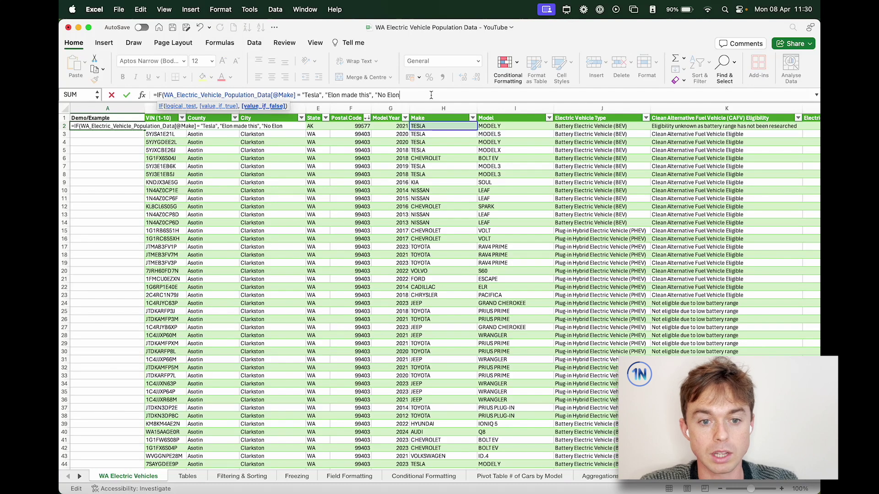
{"action": "type", "text": " for you\")"}
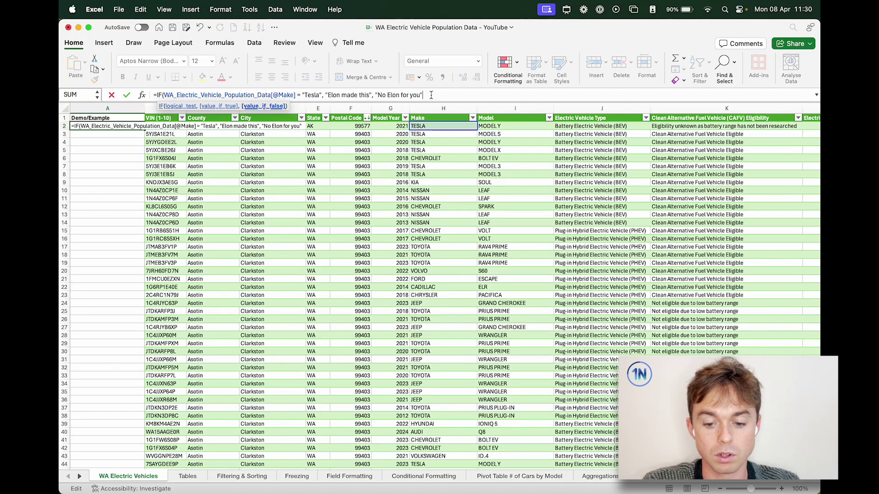
{"action": "key", "text": "Return"}
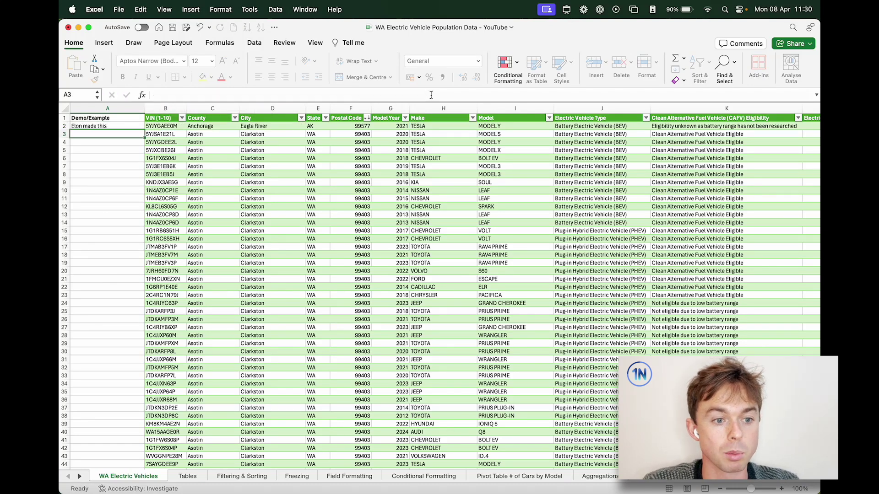
Fill the IF formula from cell A2 down to A27 and select the result in A6
{"action": "left_click", "coordinate": [108, 125]}
{"action": "left_click_drag", "start_coordinate": [144, 130], "coordinate": [144, 330]}
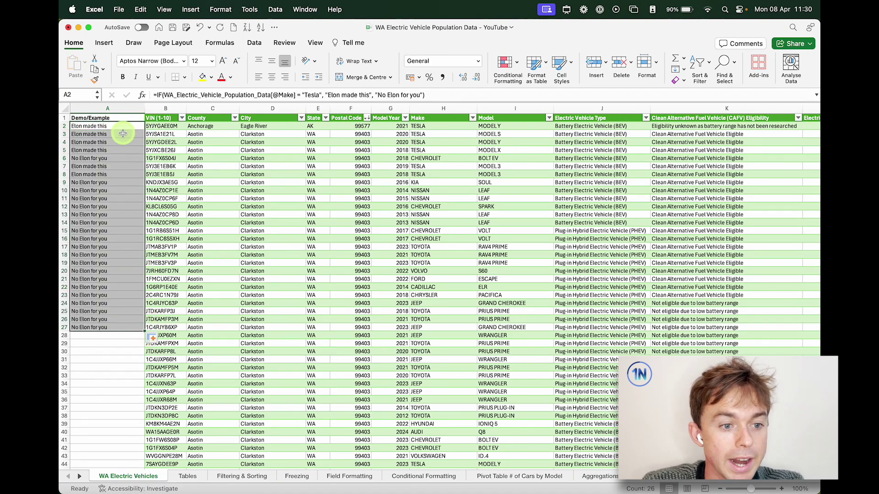
{"action": "left_click", "coordinate": [108, 160]}
Clear the IF formulas from cells A2 to A27
{"action": "left_click_drag", "start_coordinate": [108, 126], "coordinate": [114, 326]}
{"action": "key", "text": "Delete"}
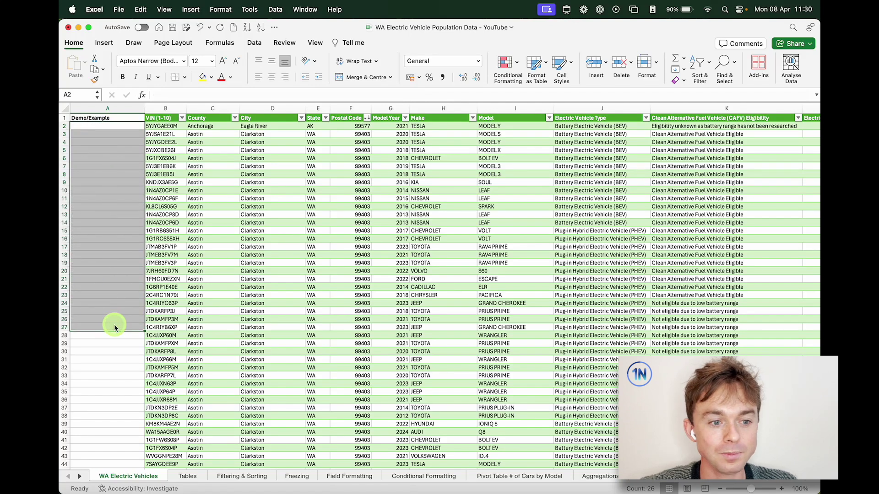
Start a COUNTIF formula in cell A2 using the table's entire Make column as its range
{"action": "left_click", "coordinate": [105, 127]}
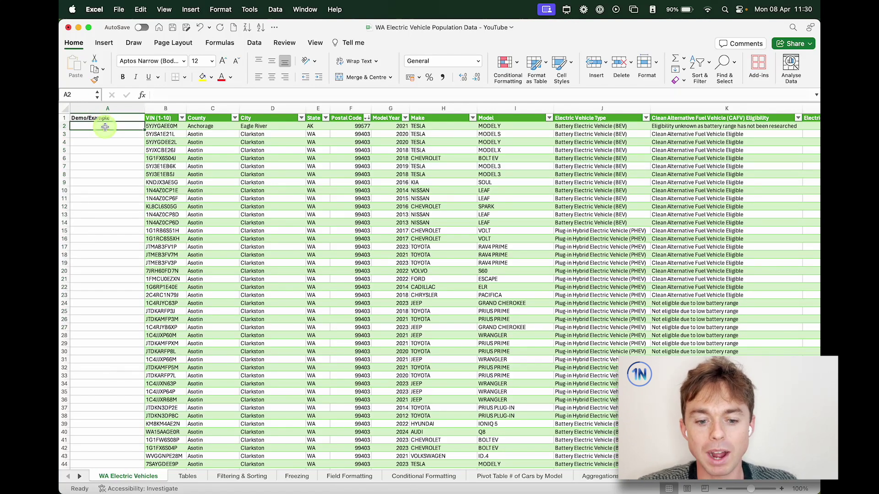
{"action": "type", "text": "=COUN"}
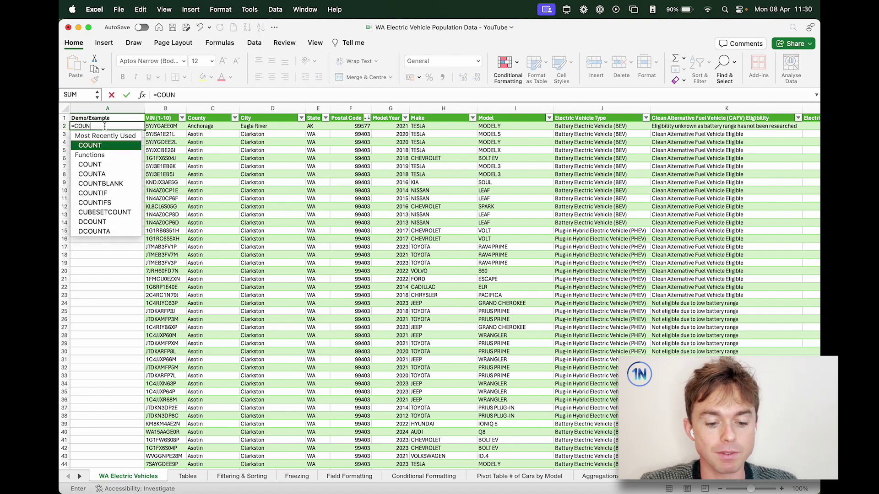
{"action": "type", "text": "TIF("}
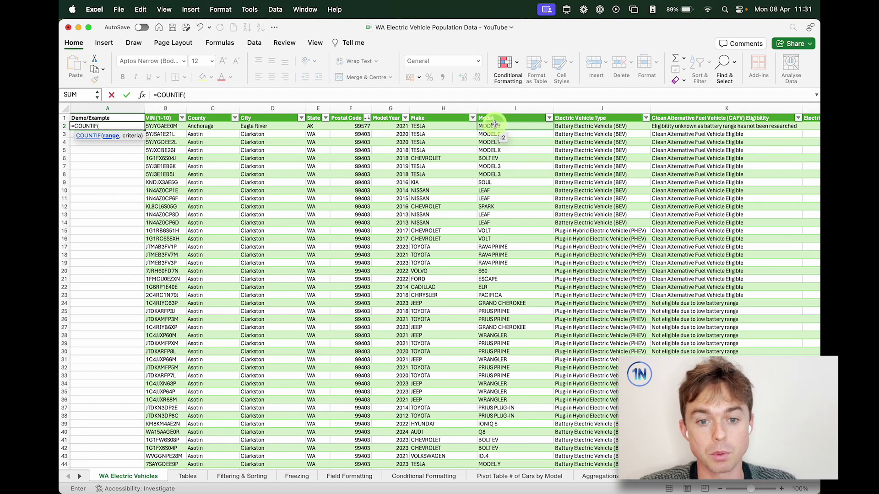
{"action": "left_click", "coordinate": [444, 125]}
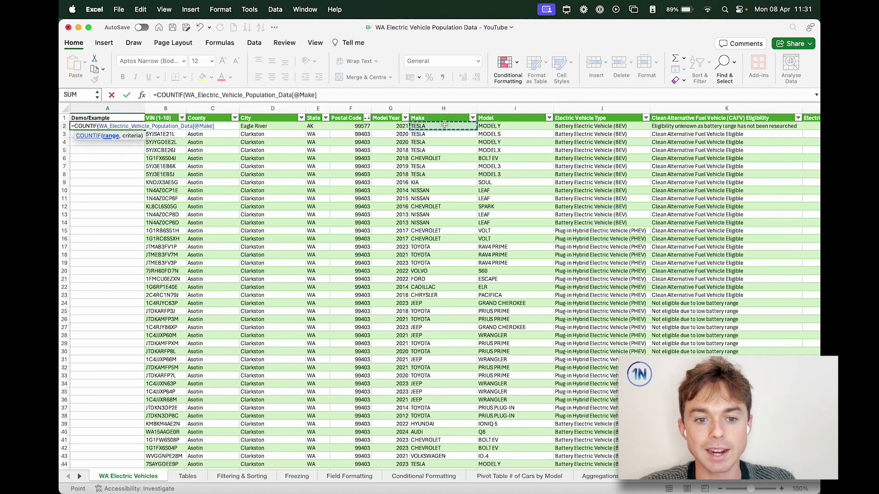
{"action": "key", "text": "super+shift+Down"}
{"action": "left_click", "coordinate": [341, 97]}
{"action": "left_click", "coordinate": [341, 93]}
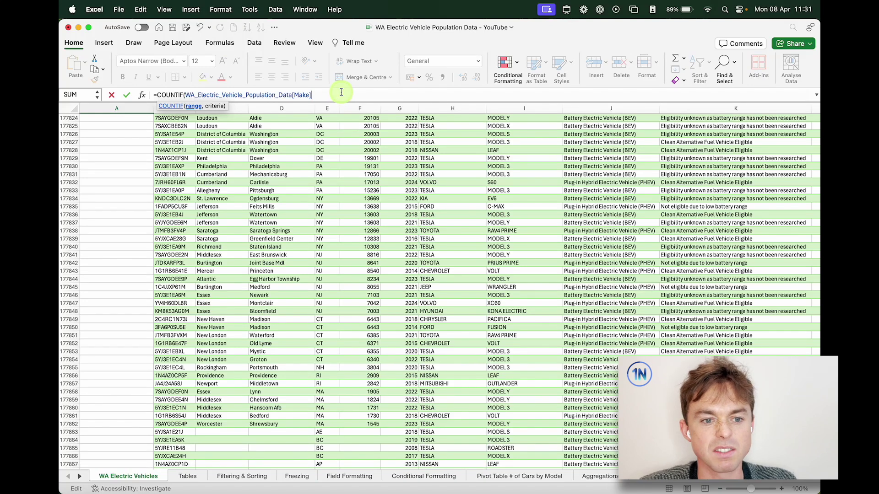
Complete the COUNTIF formula with the criterion "Tesla", enter it, and select cell A2
{"action": "type", "text": ","}
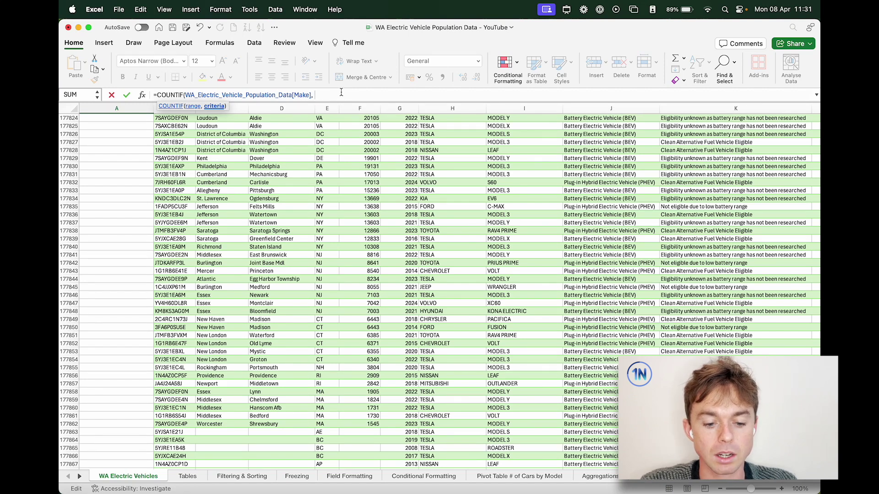
{"action": "type", "text": "\"Tesla\")"}
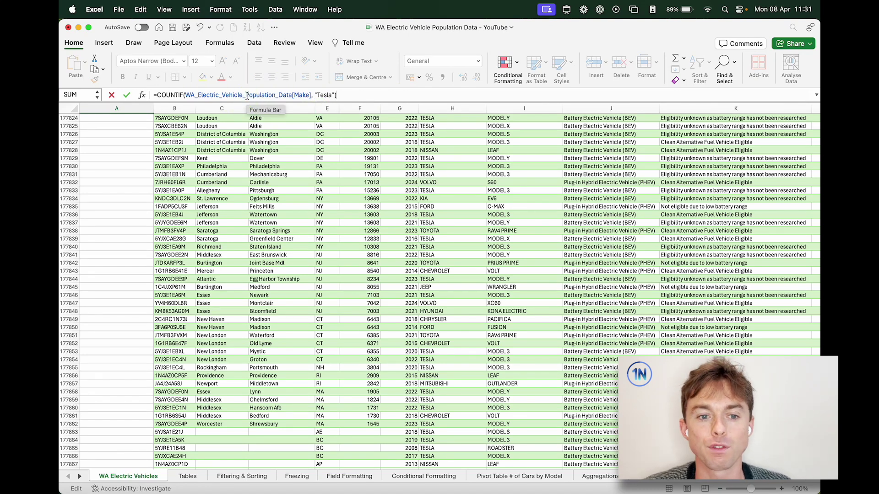
{"action": "key", "text": "Return"}
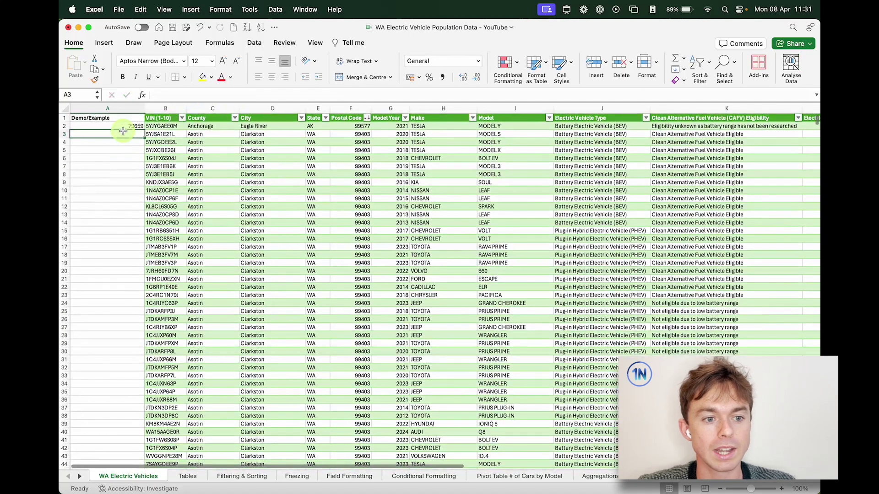
{"action": "left_click", "coordinate": [122, 126]}
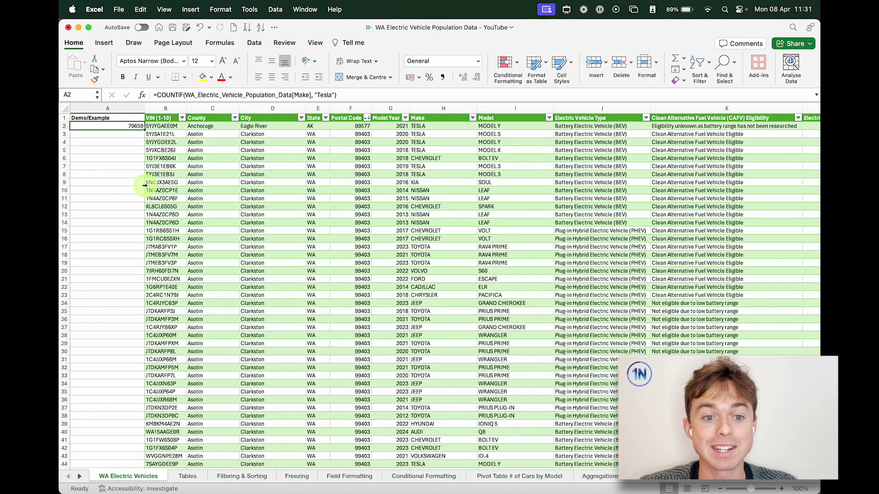
Replace the COUNTIF criterion in cell A2 with Nissan, without quotation marks
{"action": "left_click", "coordinate": [323, 93]}
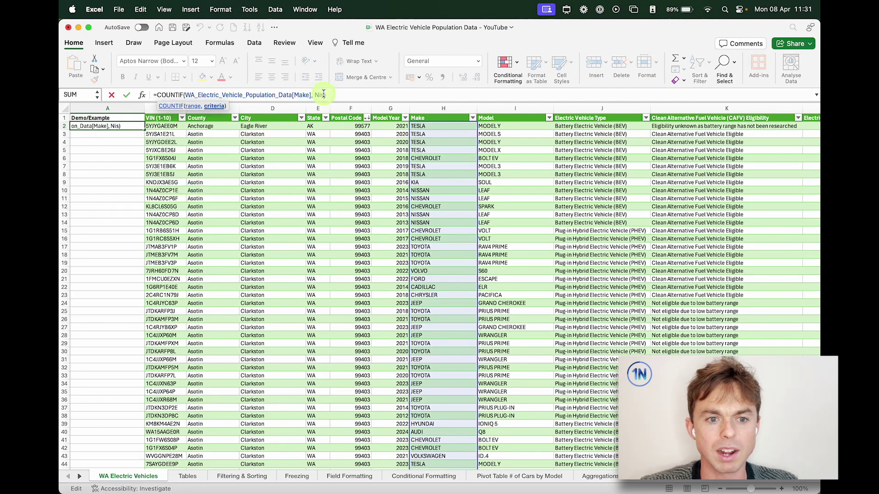
{"action": "key", "text": "Return"}
{"action": "left_click", "coordinate": [122, 126]}
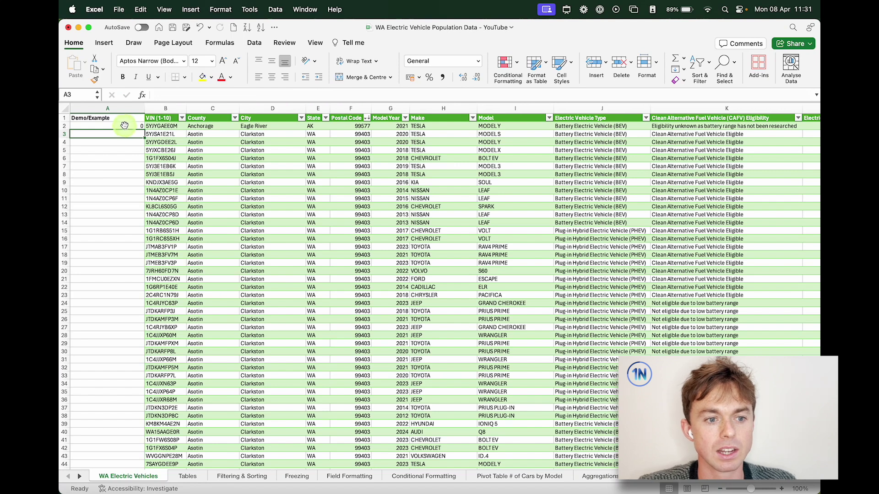
Enclose Nissan in quotation marks in the COUNTIF formula, enter it, and select cell A2
{"action": "left_click", "coordinate": [319, 95]}
{"action": "left_click", "coordinate": [315, 95]}
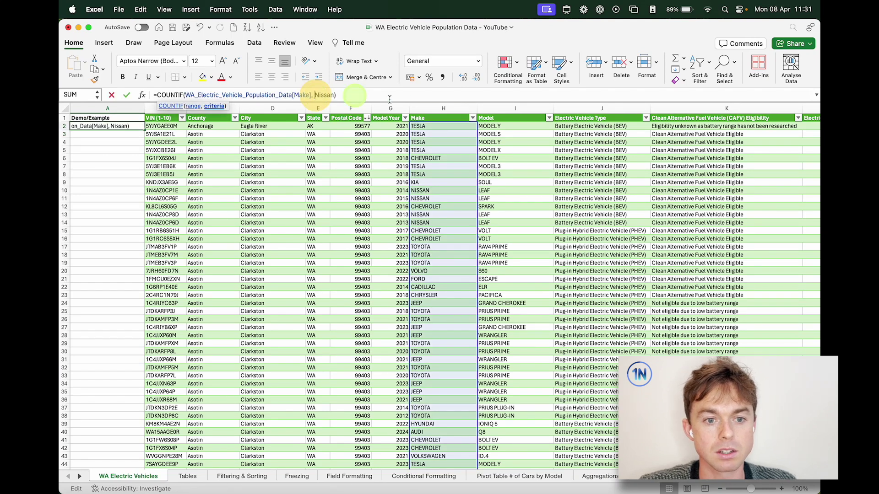
{"action": "type", "text": "\""}
{"action": "key", "text": "Right"}
{"action": "key", "text": "Right"}
{"action": "key", "text": "Right"}
{"action": "key", "text": "Right"}
{"action": "key", "text": "Right"}
{"action": "key", "text": "Right"}
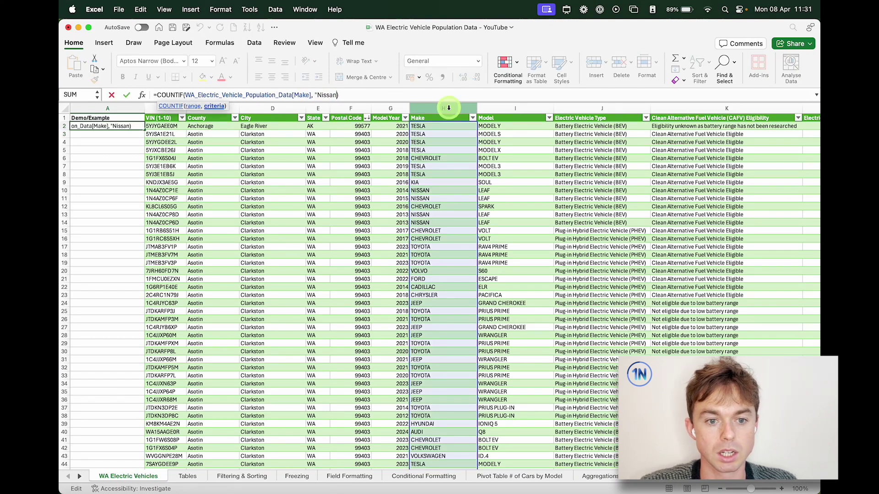
{"action": "type", "text": "\""}
{"action": "key", "text": "Return"}
{"action": "left_click", "coordinate": [99, 119]}
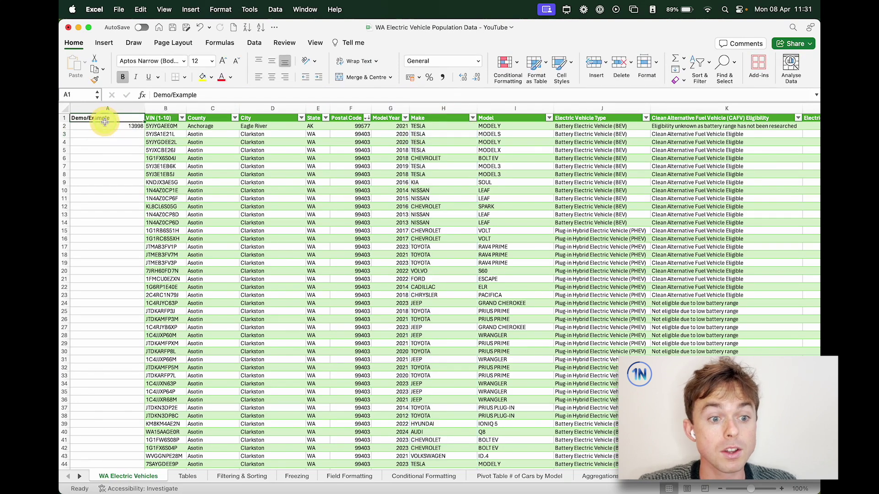
{"action": "left_click", "coordinate": [111, 127]}
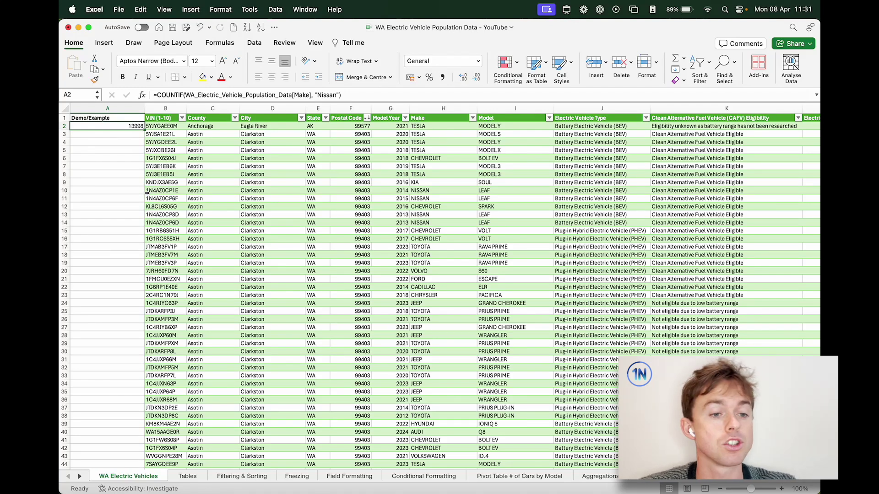
Remove the COUNTIF formula from cell A2
{"action": "double_click", "coordinate": [131, 125]}
{"action": "key", "text": "Escape"}
{"action": "key", "text": "super+z"}
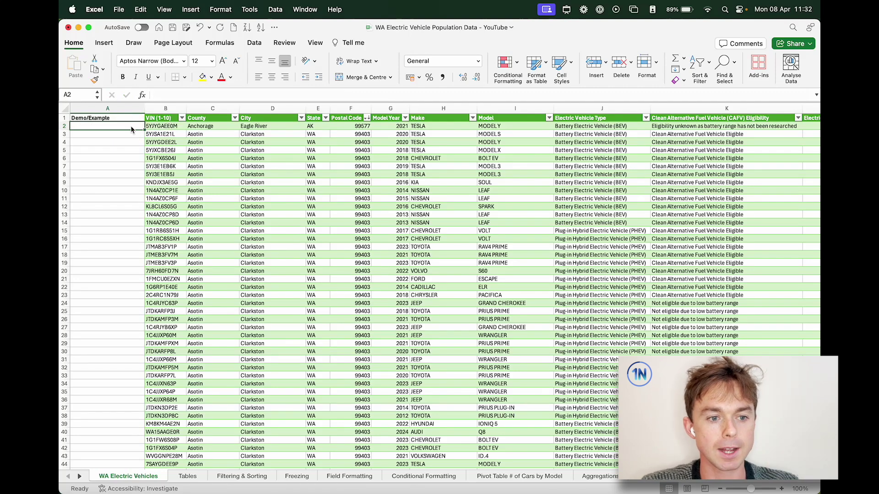
Enter a CONCAT formula in cell A2 that joins the row's Make and Model with ": " between them
{"action": "type", "text": "=Conca"}
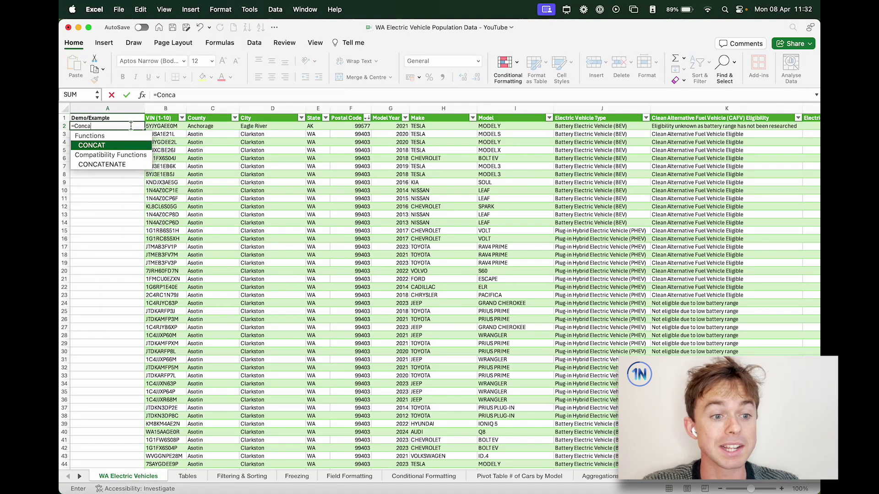
{"action": "key", "text": "Tab"}
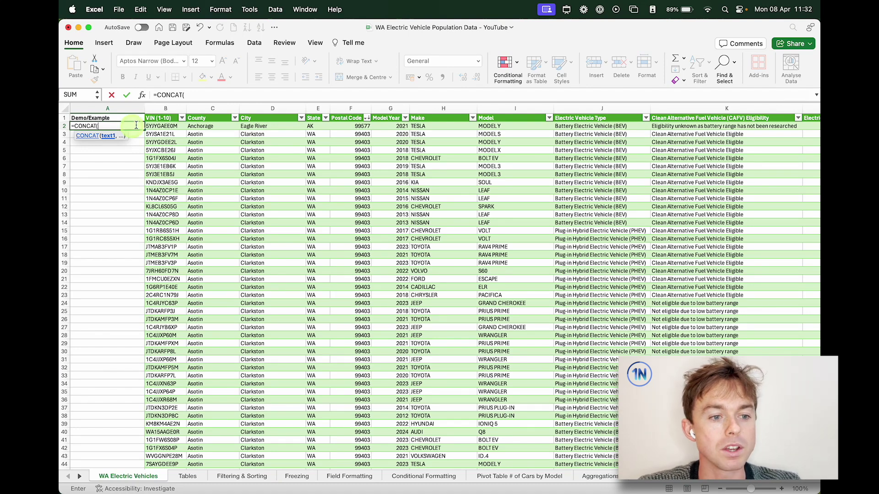
{"action": "left_click", "coordinate": [431, 128]}
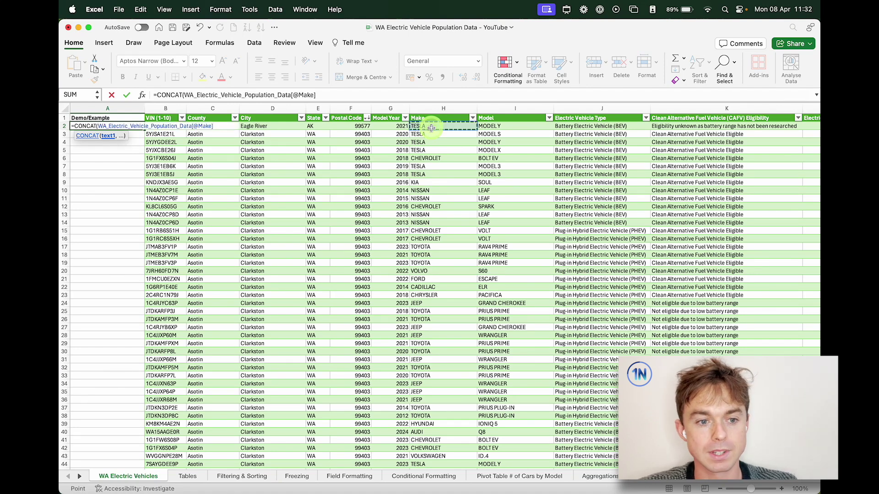
{"action": "type", "text": ","}
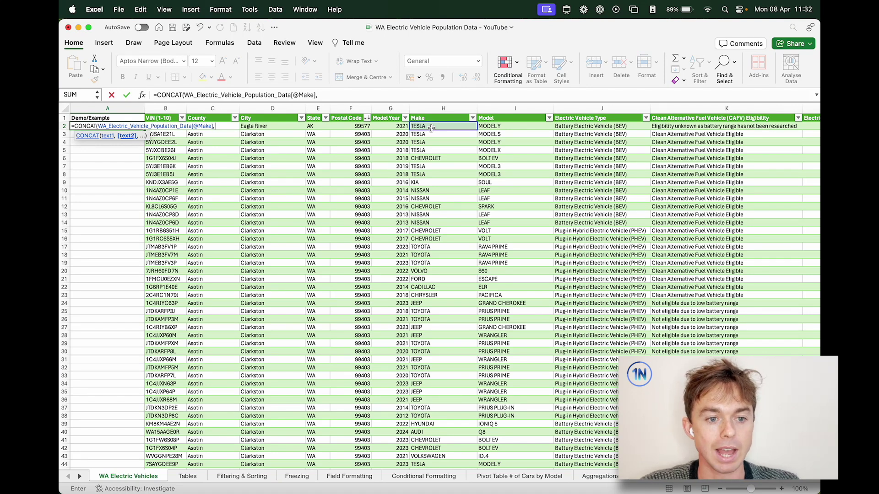
{"action": "type", "text": "\":"}
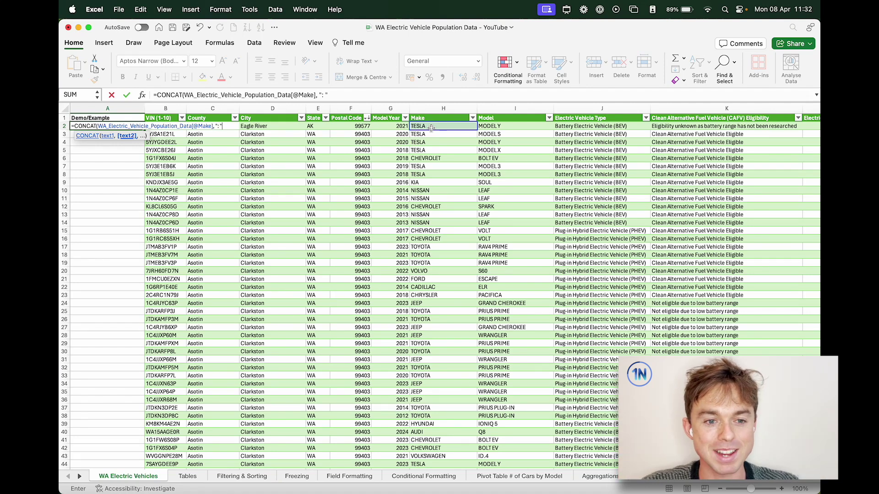
{"action": "type", "text": ","}
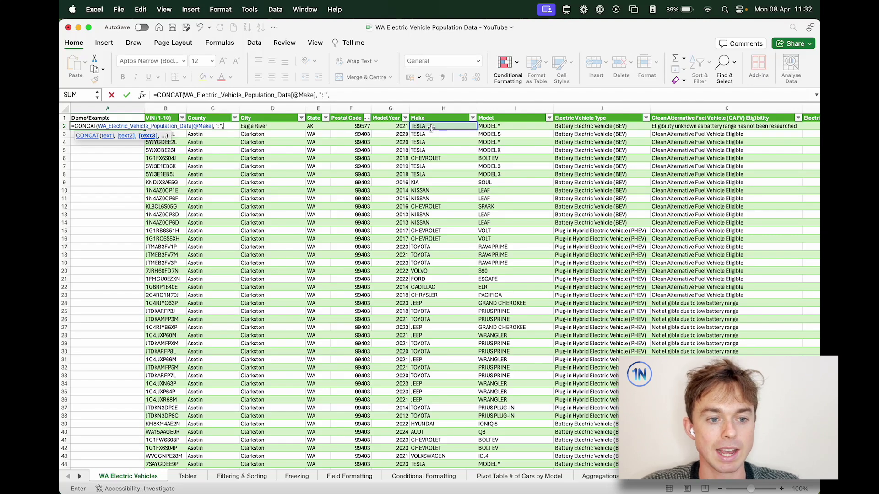
{"action": "left_click", "coordinate": [499, 125]}
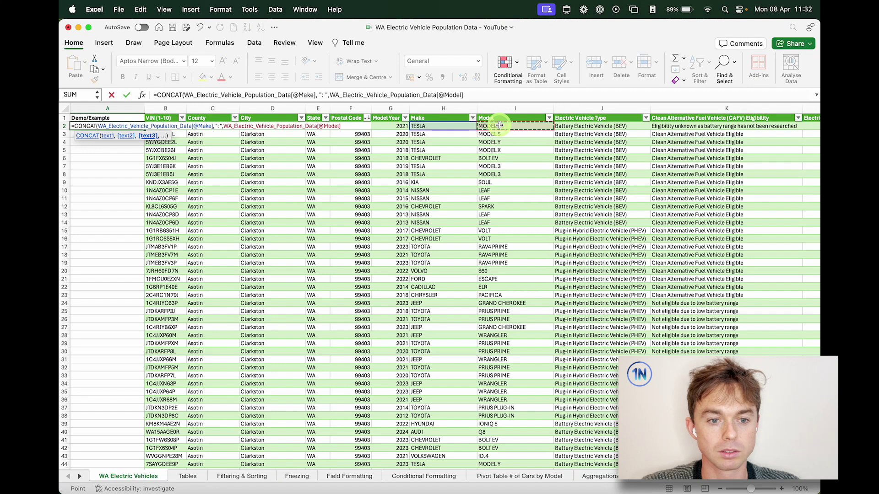
{"action": "type", "text": ")"}
{"action": "key", "text": "Return"}
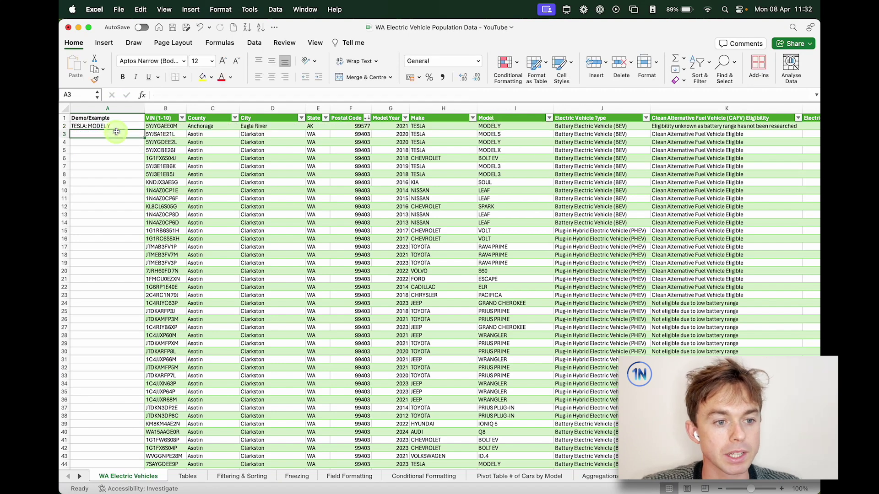
Fill the CONCAT formula from cell A2 down to A31 and check the source cells H2 and I2
{"action": "left_click", "coordinate": [131, 127]}
{"action": "left_click_drag", "start_coordinate": [143, 130], "coordinate": [152, 361]}
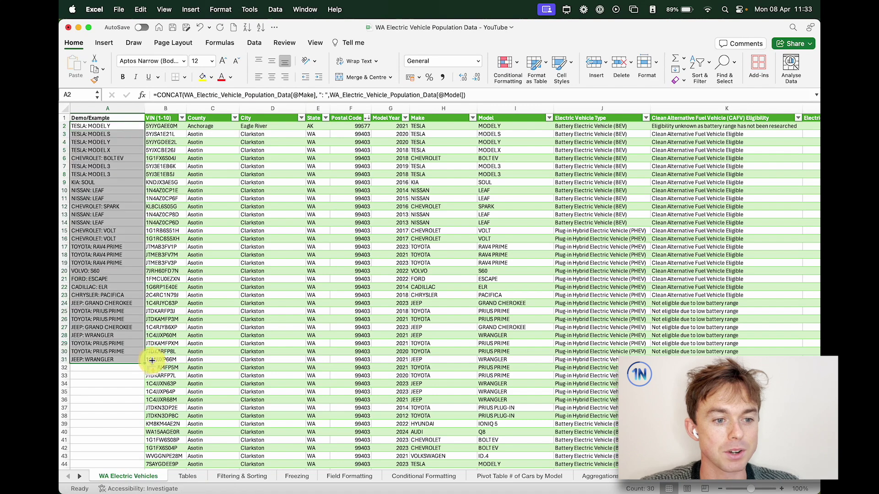
{"action": "left_click", "coordinate": [130, 161]}
{"action": "left_click", "coordinate": [122, 126]}
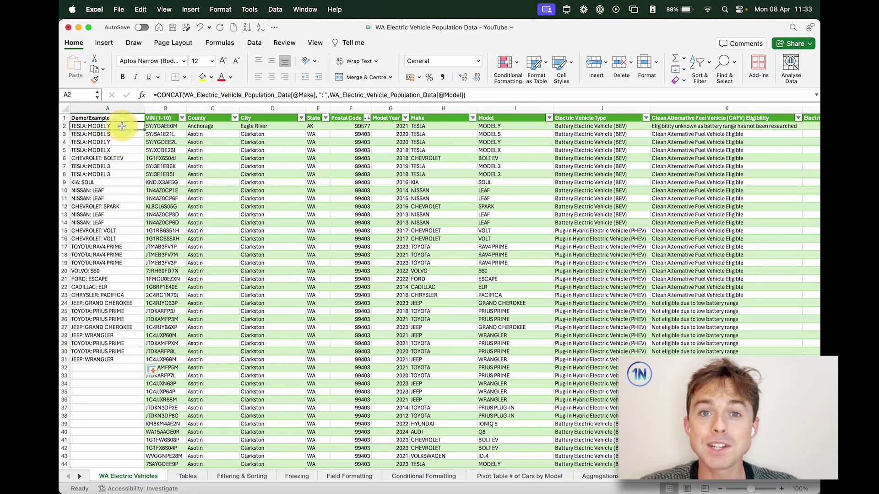
{"action": "left_click", "coordinate": [429, 127]}
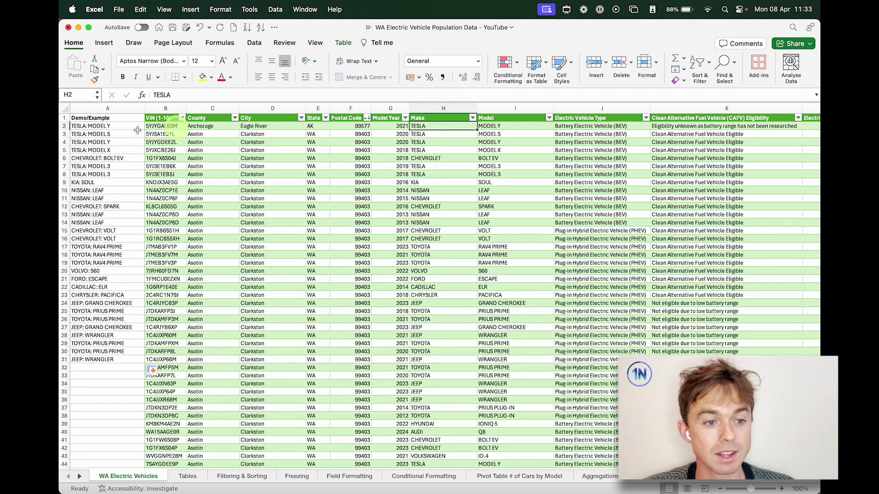
{"action": "key", "text": "Right"}
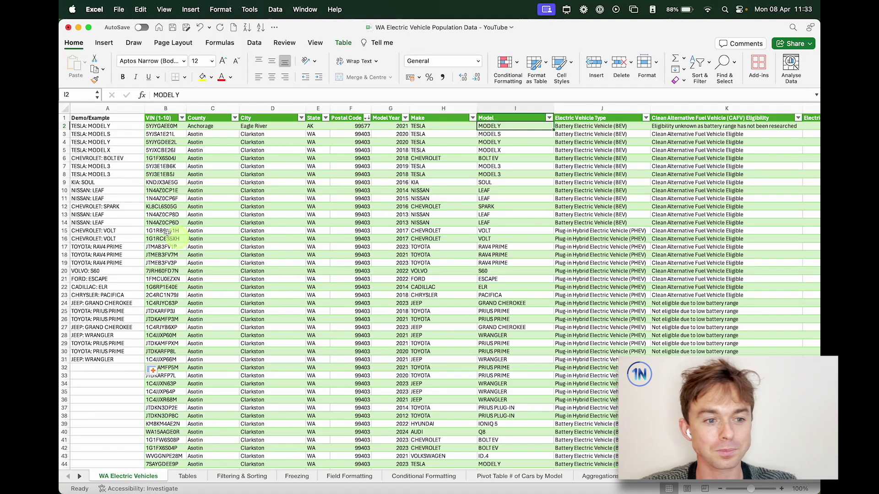
Clear the CONCAT formulas from cells A2 to A31 and select cell A2
{"action": "left_click_drag", "start_coordinate": [106, 126], "coordinate": [109, 359]}
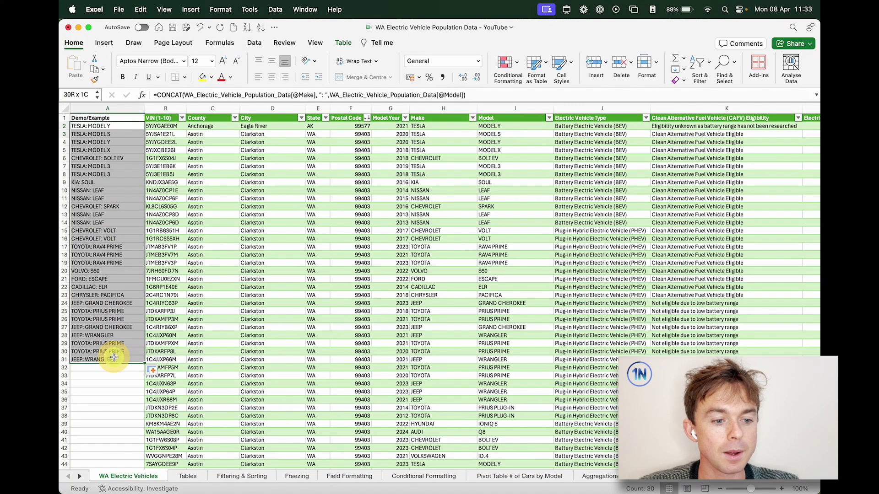
{"action": "key", "text": "Delete"}
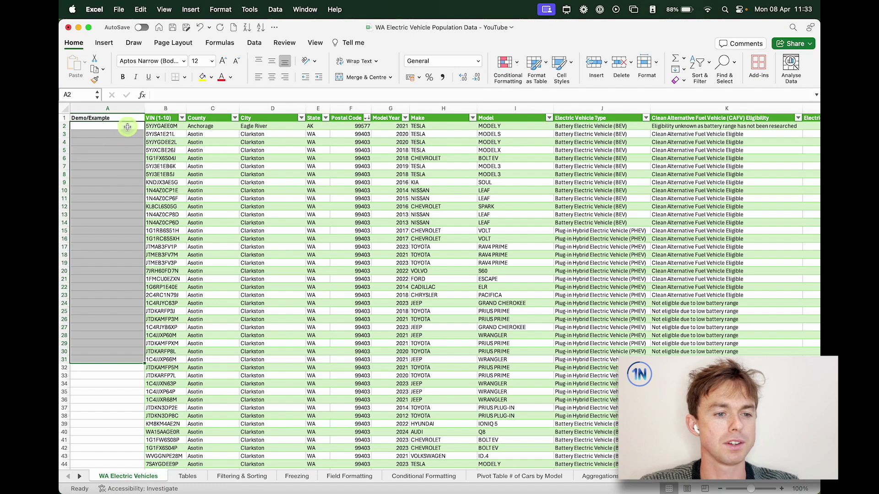
{"action": "left_click", "coordinate": [127, 127]}
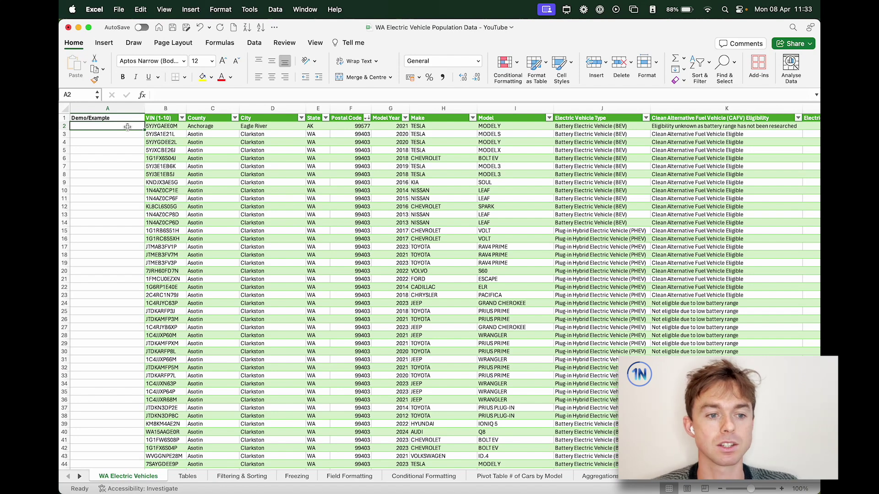
Examine the values in the Model Year column and the number format of cell G2
{"action": "left_click_drag", "start_coordinate": [397, 127], "coordinate": [397, 247]}
{"action": "left_click", "coordinate": [397, 248]}
{"action": "left_click", "coordinate": [394, 126]}
{"action": "left_click", "coordinate": [440, 61]}
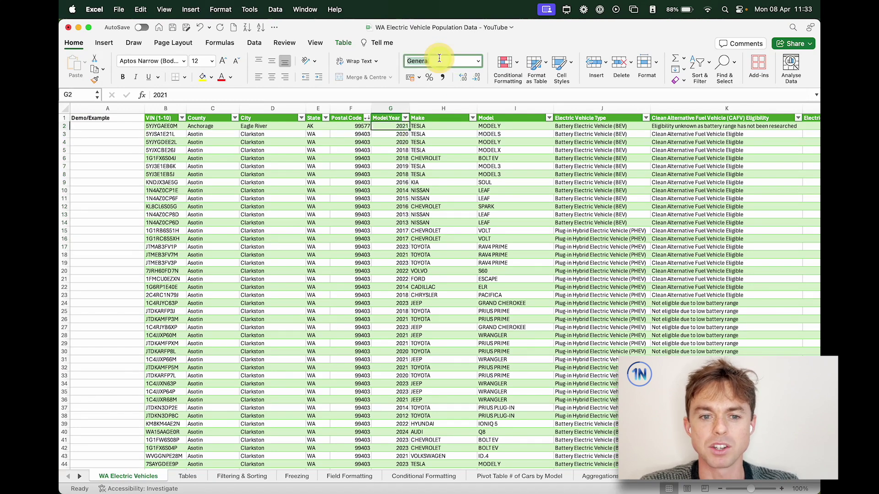
{"action": "left_click", "coordinate": [123, 126]}
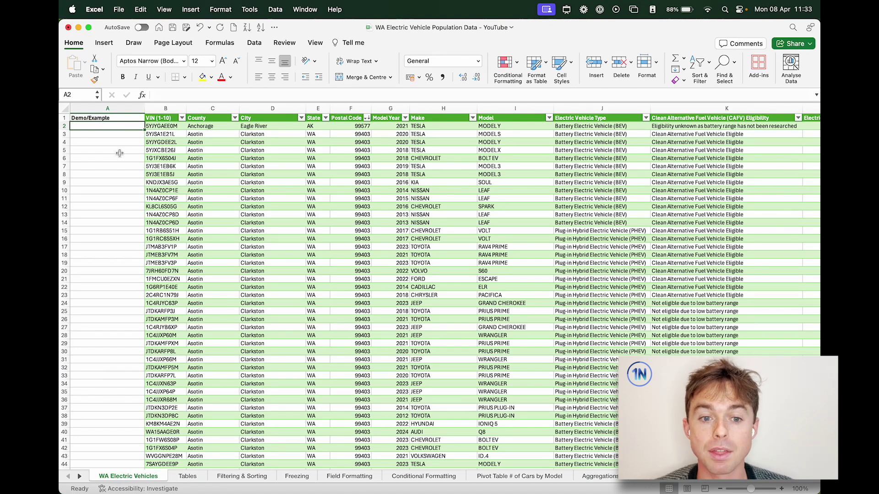
{"action": "left_click_drag", "start_coordinate": [391, 125], "coordinate": [394, 293]}
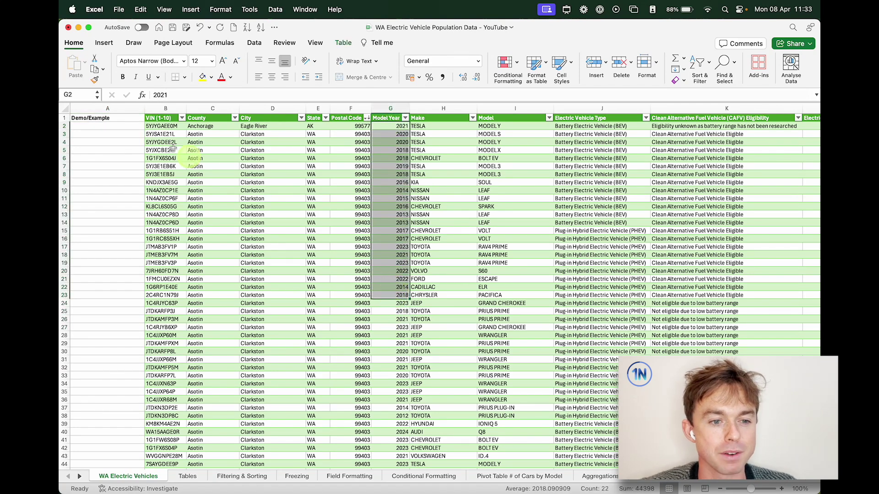
{"action": "left_click", "coordinate": [117, 126]}
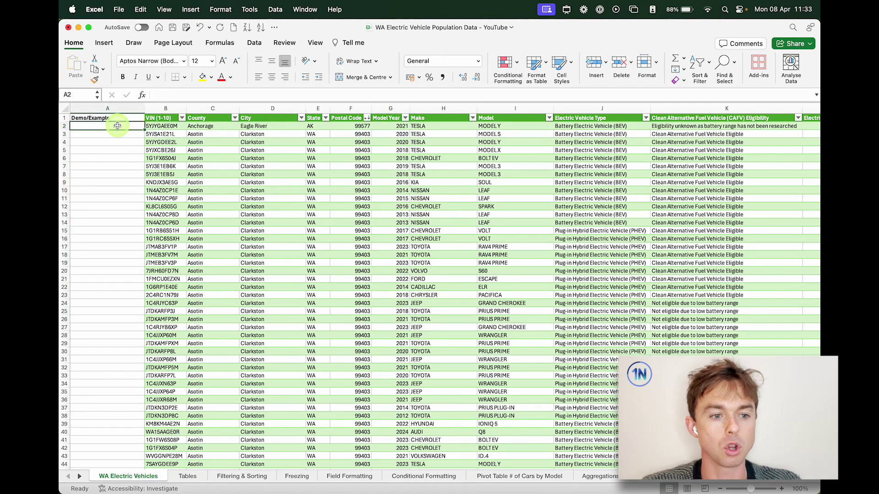
Enter a DATE formula in cell A2 that uses the row's Model Year with month 1 and day 1
{"action": "type", "text": "=date"}
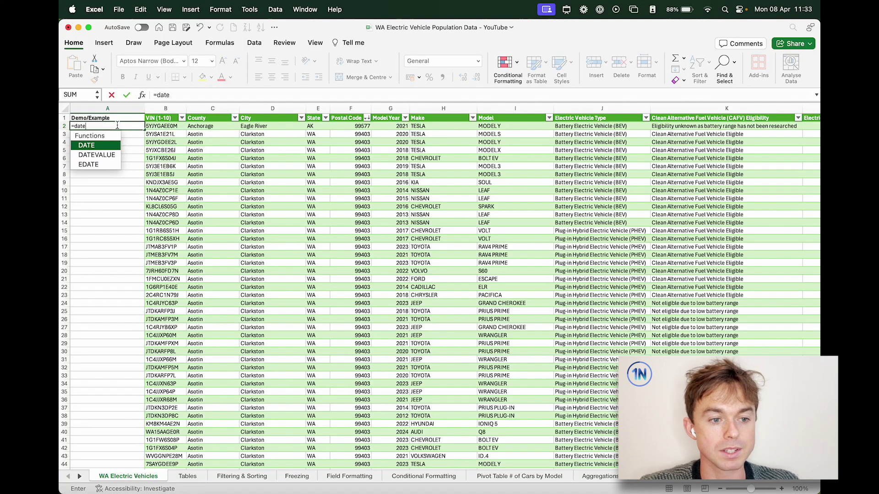
{"action": "key", "text": "Tab"}
{"action": "left_click", "coordinate": [383, 125]}
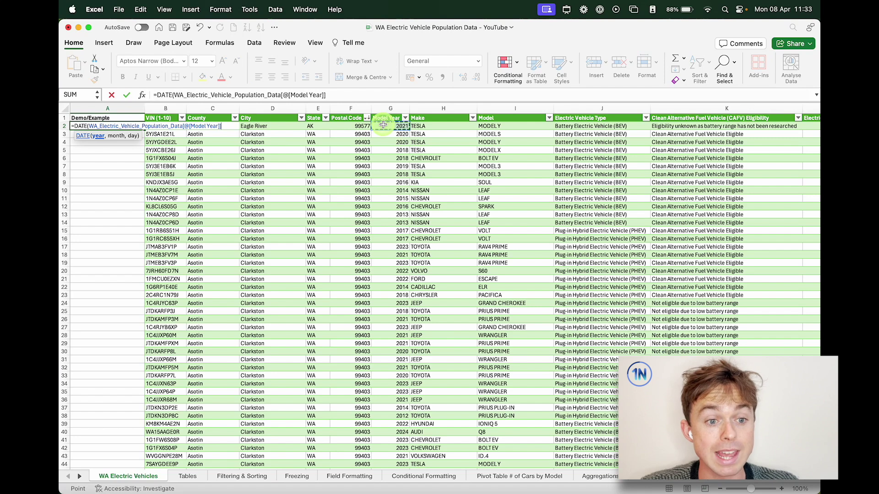
{"action": "type", "text": ",1,1)"}
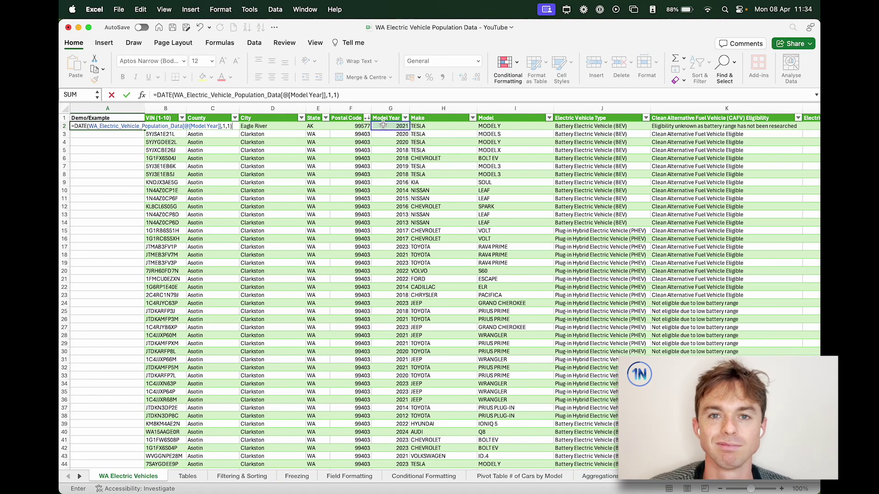
{"action": "key", "text": "Return"}
Fill the DATE formula from cell A2 down to A25, and undo both the fill and the formula
{"action": "left_click", "coordinate": [100, 127]}
{"action": "left_click_drag", "start_coordinate": [144, 130], "coordinate": [145, 319]}
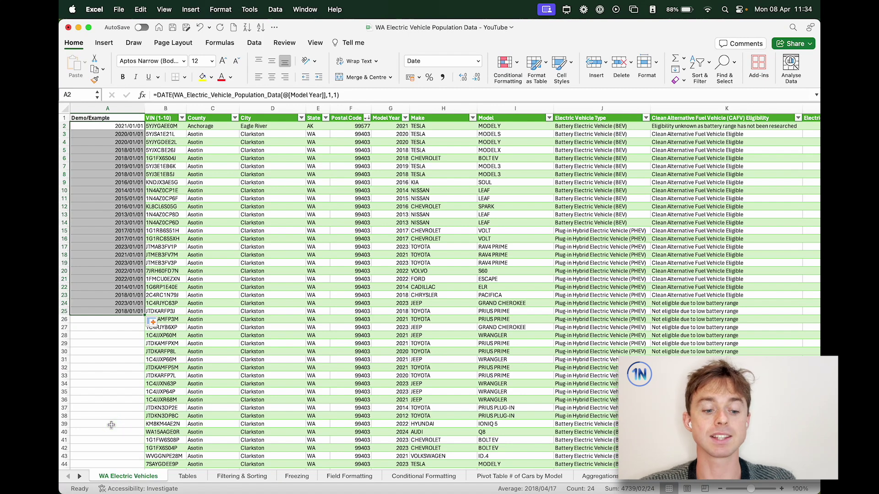
{"action": "key", "text": "super+z"}
{"action": "key", "text": "super+z"}
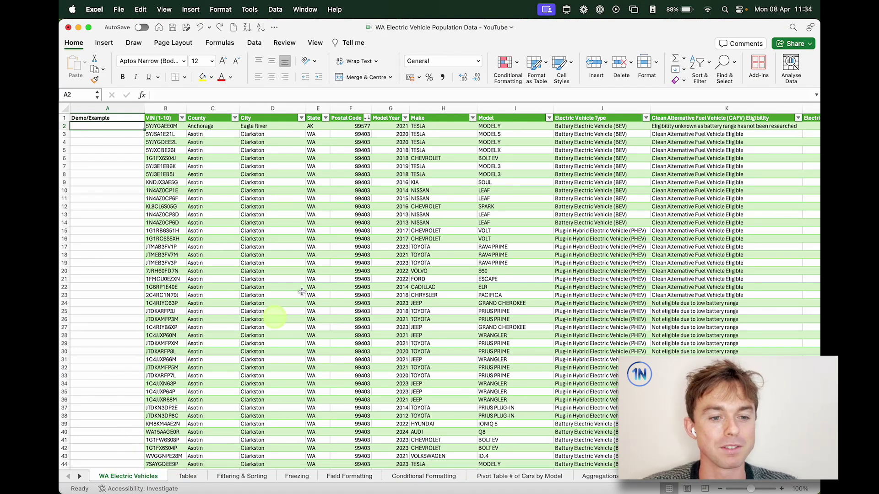
Create a pivot table on a new worksheet from the whole WA_Electric_Vehicle_Population_Data table
{"action": "left_click", "coordinate": [271, 198]}
{"action": "left_click", "coordinate": [274, 159]}
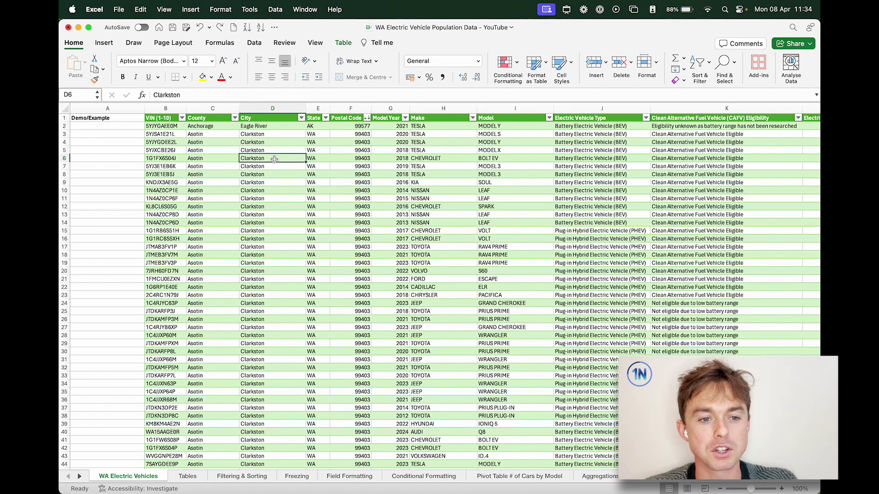
{"action": "key", "text": "super+a"}
{"action": "key", "text": "super+a"}
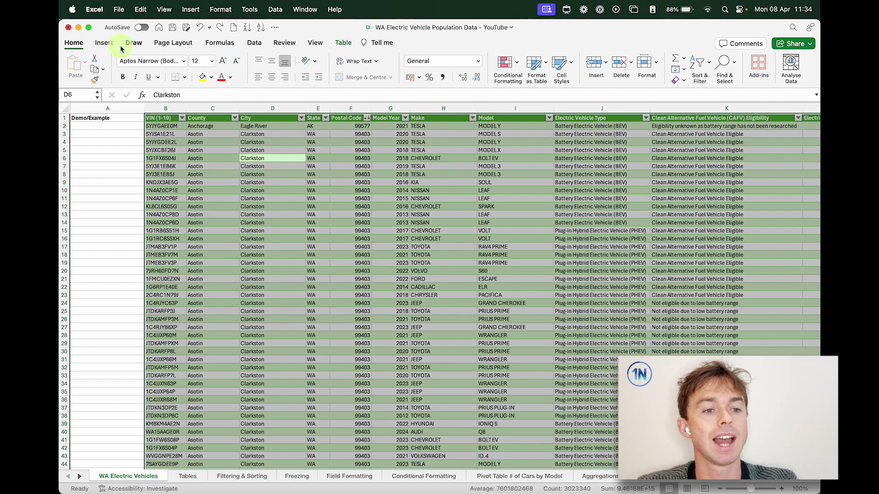
{"action": "left_click", "coordinate": [107, 43]}
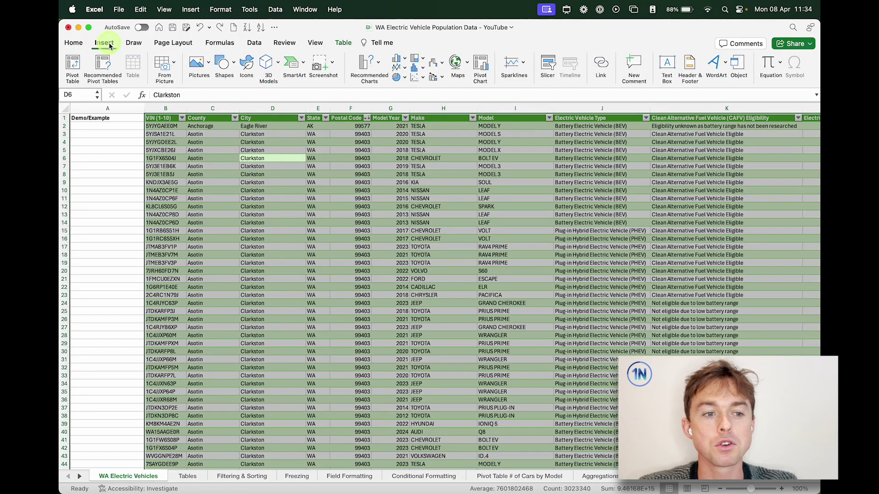
{"action": "left_click", "coordinate": [73, 66]}
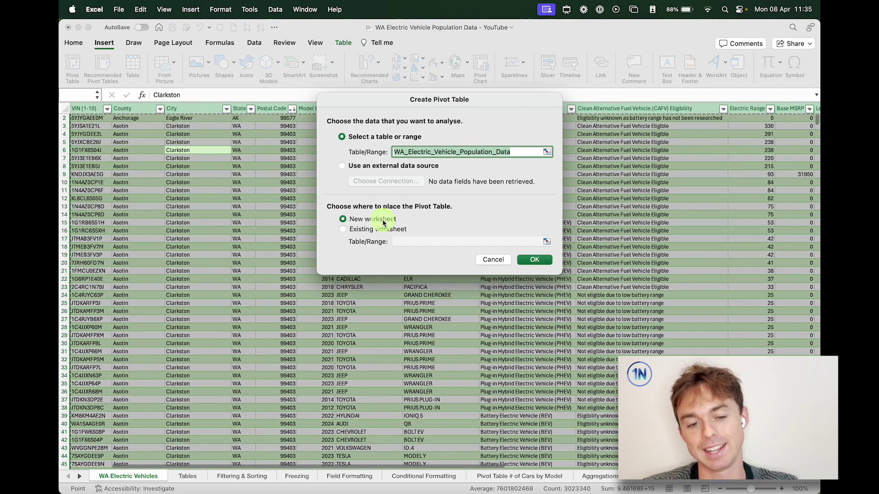
{"action": "left_click", "coordinate": [545, 260]}
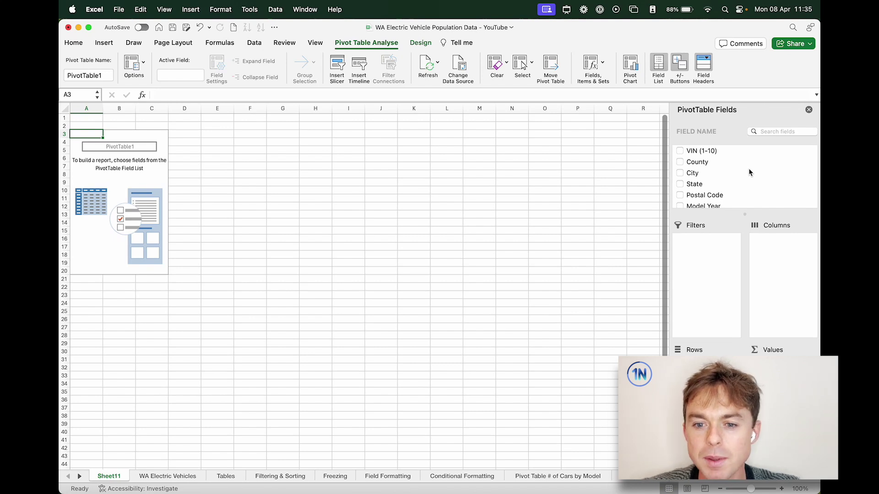
Add the Make field to the pivot table as both a count value and the row labels, and check the counts for several makes
{"action": "scroll", "coordinate": [749, 172], "scroll_direction": "down", "scroll_amount": 4}
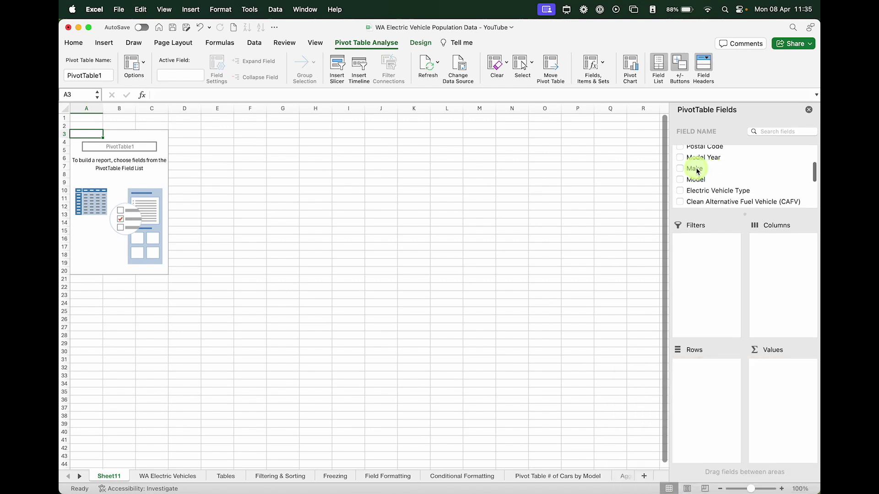
{"action": "left_click", "coordinate": [681, 172]}
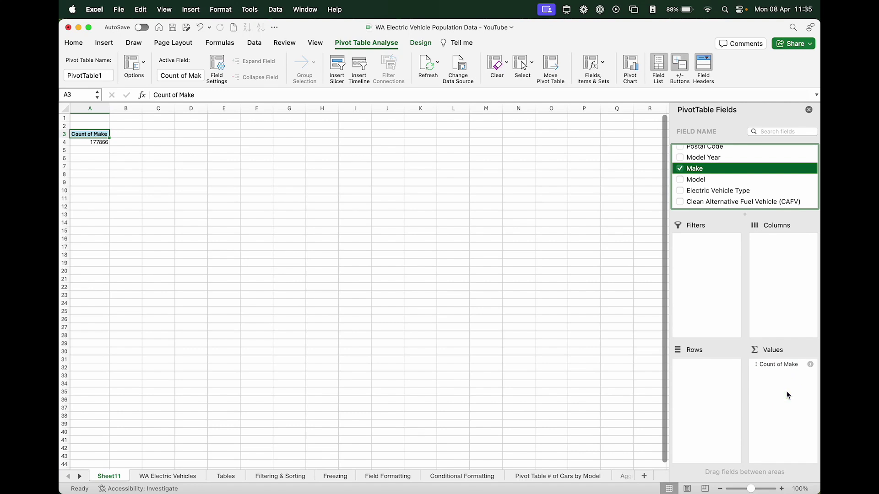
{"action": "left_click_drag", "start_coordinate": [695, 168], "coordinate": [703, 386]}
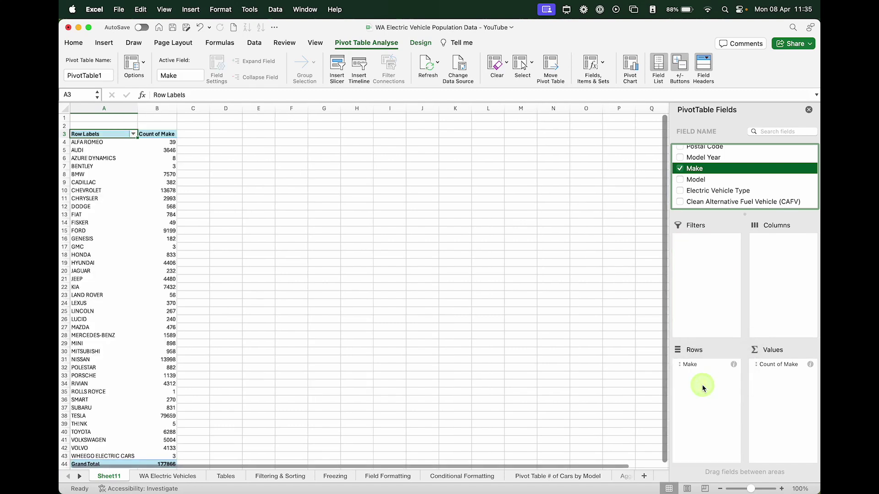
{"action": "left_click", "coordinate": [173, 154]}
{"action": "left_click", "coordinate": [169, 174]}
{"action": "left_click", "coordinate": [168, 184]}
{"action": "left_click", "coordinate": [166, 191]}
{"action": "scroll", "coordinate": [165, 191], "scroll_direction": "up", "scroll_amount": 1}
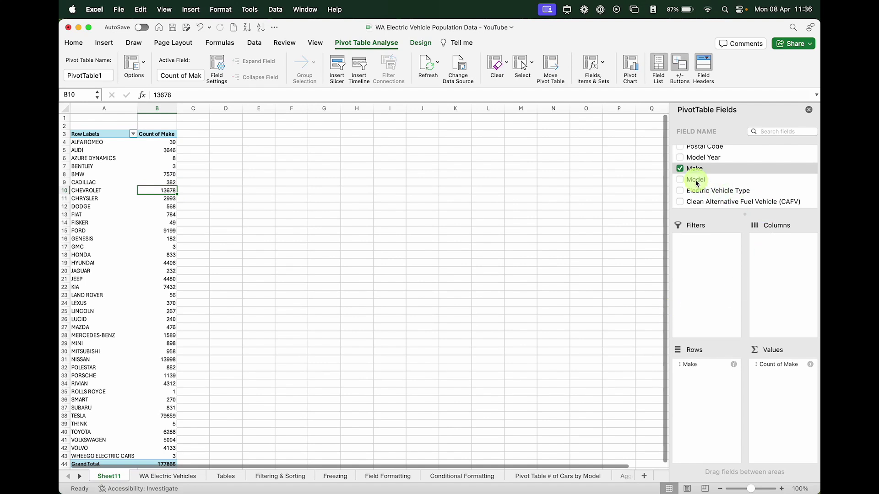
Add the Model field as a second count value and as rows nested under Make, and check the Audi and Azure Dynamics groups
{"action": "left_click_drag", "start_coordinate": [692, 169], "coordinate": [778, 392]}
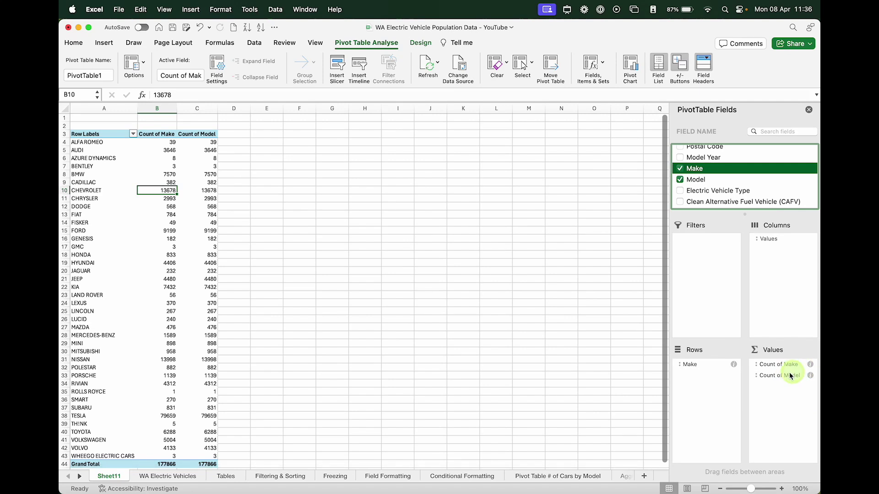
{"action": "left_click_drag", "start_coordinate": [699, 179], "coordinate": [692, 385]}
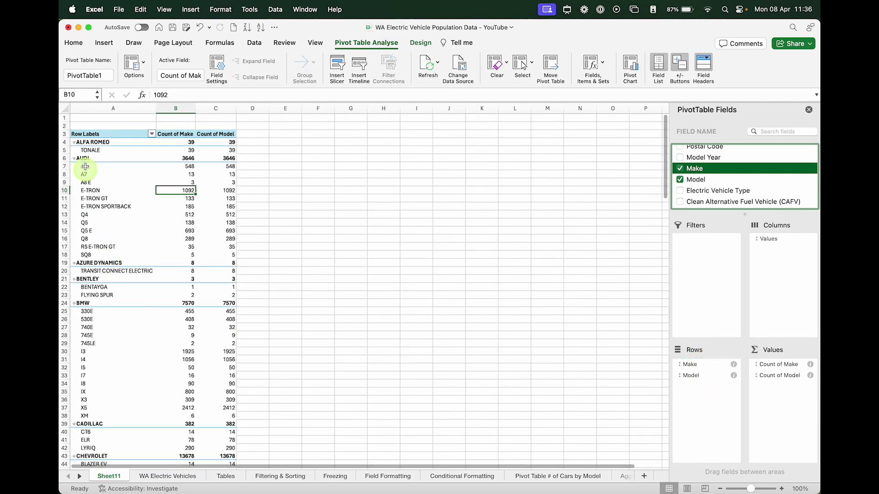
{"action": "left_click", "coordinate": [102, 160]}
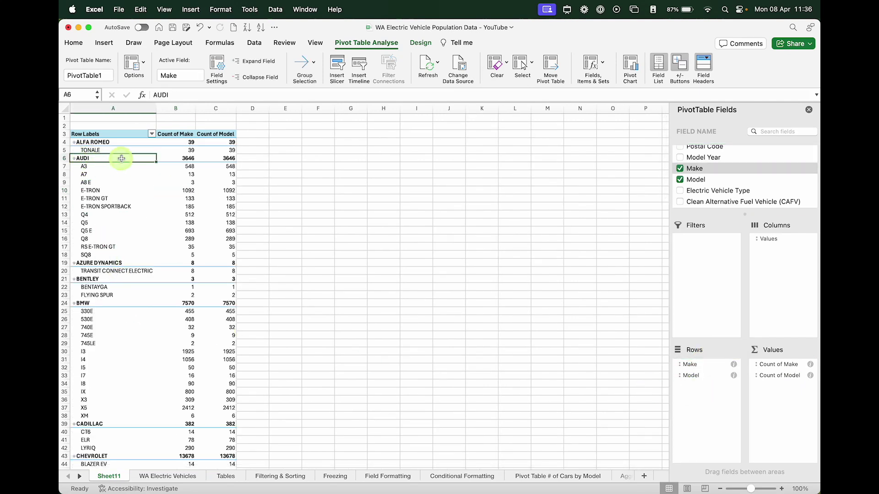
{"action": "left_click_drag", "start_coordinate": [98, 166], "coordinate": [97, 256]}
{"action": "left_click", "coordinate": [100, 263]}
{"action": "left_click", "coordinate": [106, 273]}
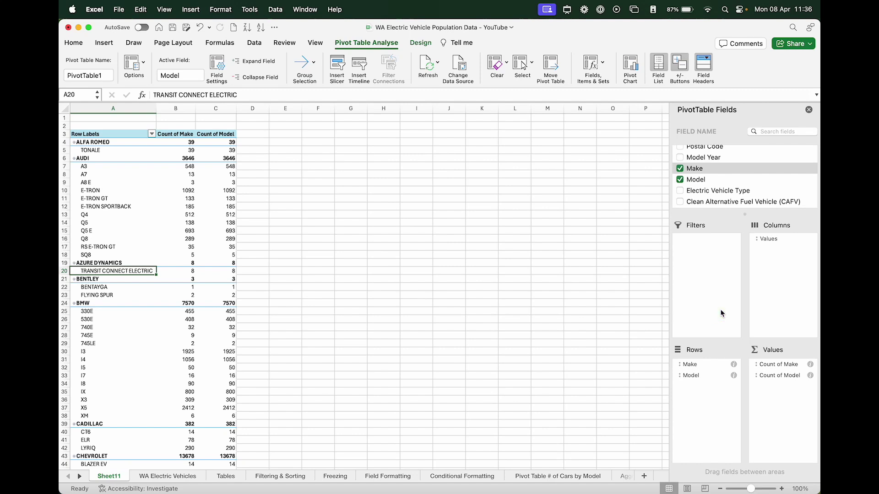
Add the City field as the pivot table's report filter
{"action": "left_click", "coordinate": [751, 164]}
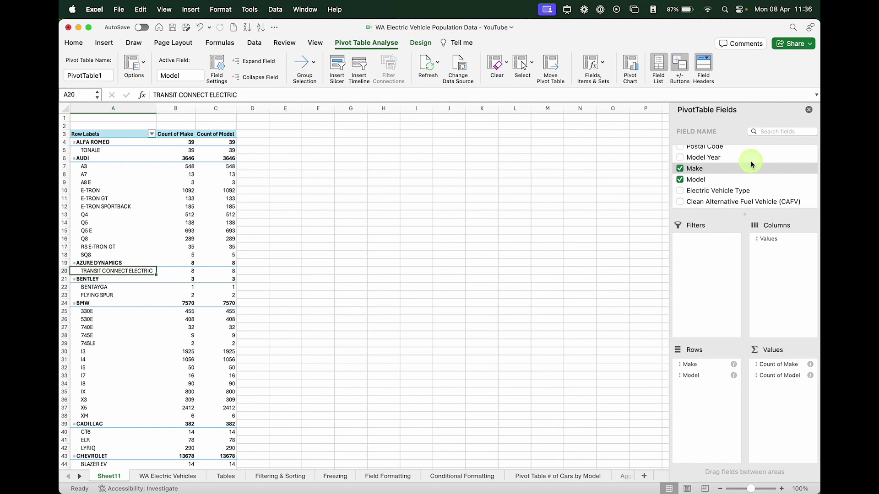
{"action": "scroll", "coordinate": [751, 164], "scroll_direction": "up", "scroll_amount": 3}
{"action": "scroll", "coordinate": [751, 165], "scroll_direction": "down", "scroll_amount": 1}
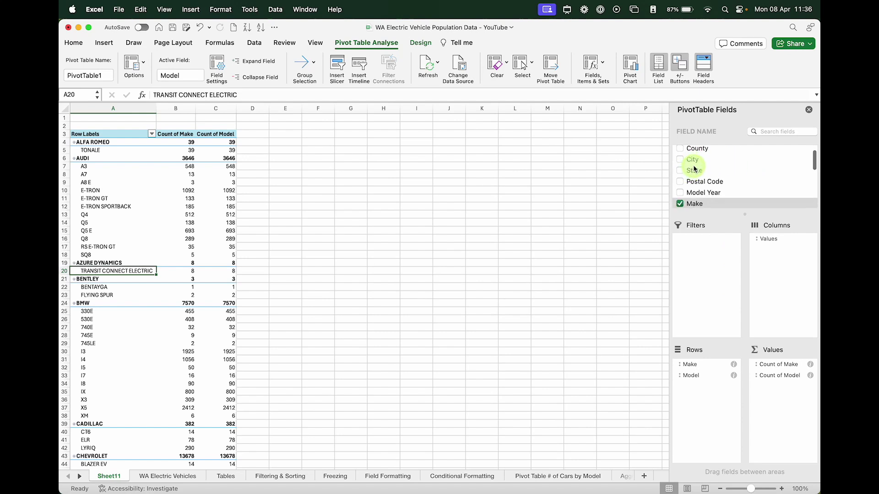
{"action": "left_click_drag", "start_coordinate": [696, 161], "coordinate": [706, 279]}
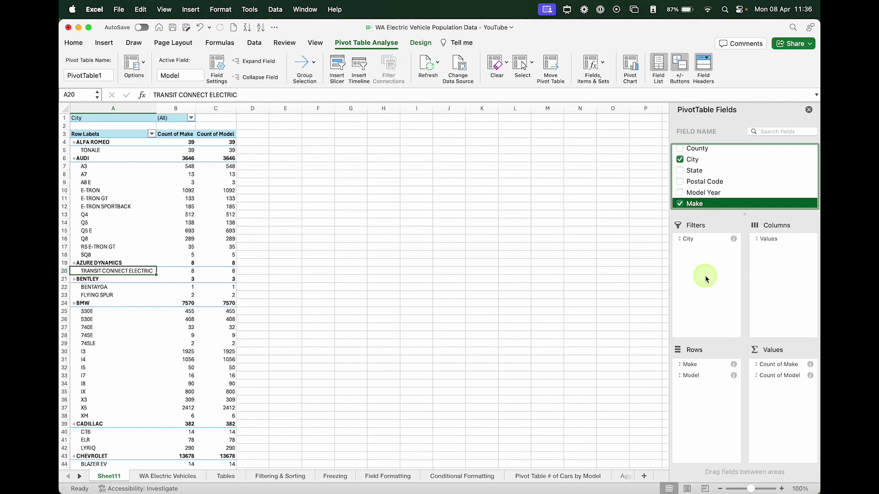
Filter the pivot table to the city Alexandria only, and clear the City filter
{"action": "left_click", "coordinate": [191, 117]}
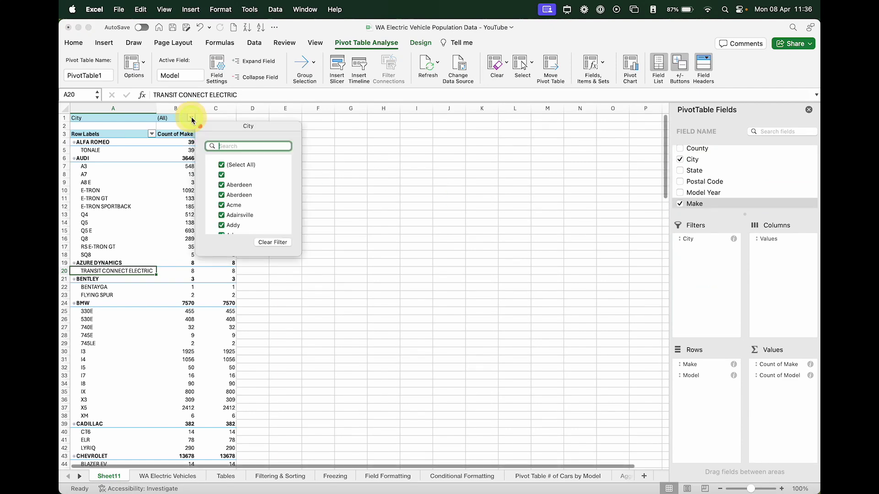
{"action": "left_click", "coordinate": [242, 165]}
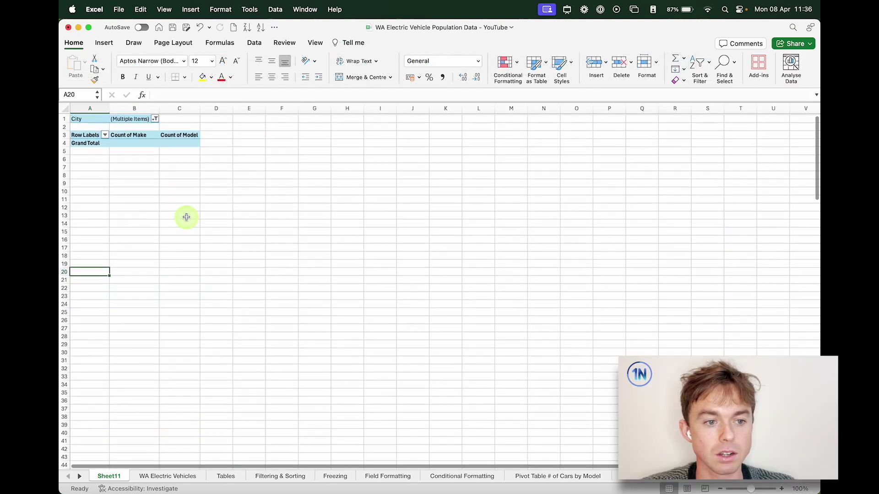
{"action": "left_click", "coordinate": [156, 118]}
{"action": "scroll", "coordinate": [208, 188], "scroll_direction": "down", "scroll_amount": 2}
{"action": "scroll", "coordinate": [209, 192], "scroll_direction": "down", "scroll_amount": 2}
{"action": "left_click", "coordinate": [186, 190]}
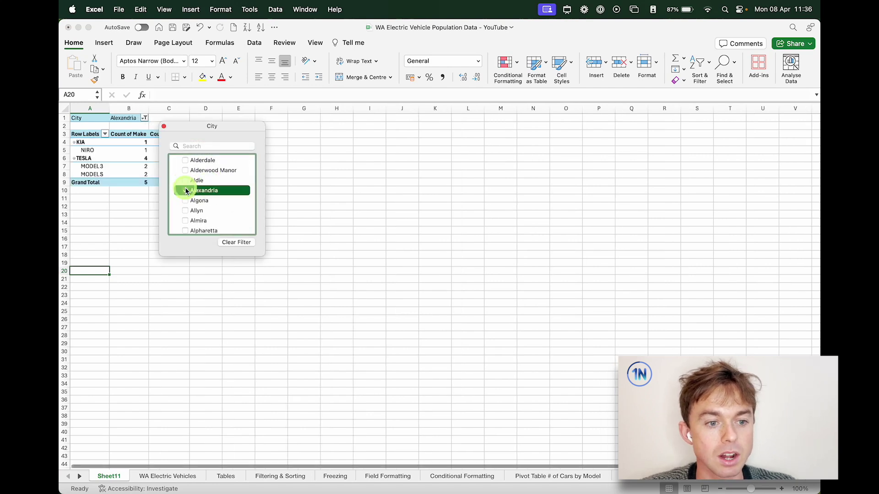
{"action": "left_click_drag", "start_coordinate": [204, 129], "coordinate": [289, 131]}
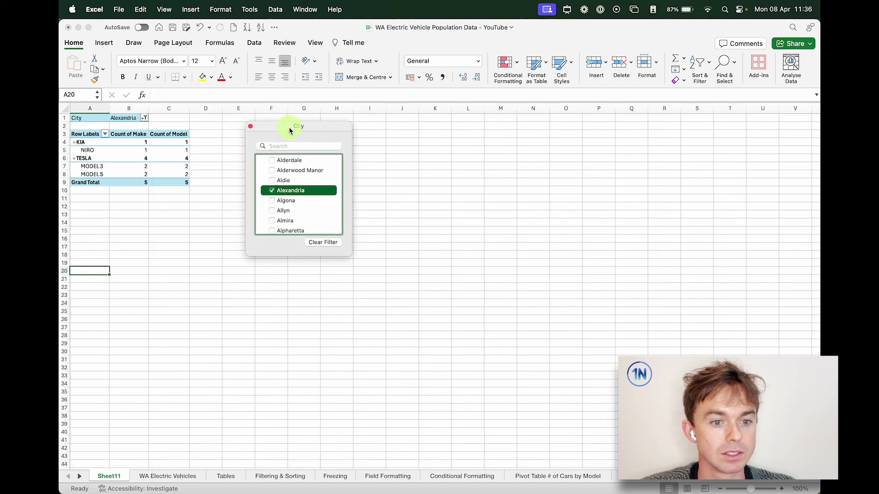
{"action": "left_click", "coordinate": [331, 243]}
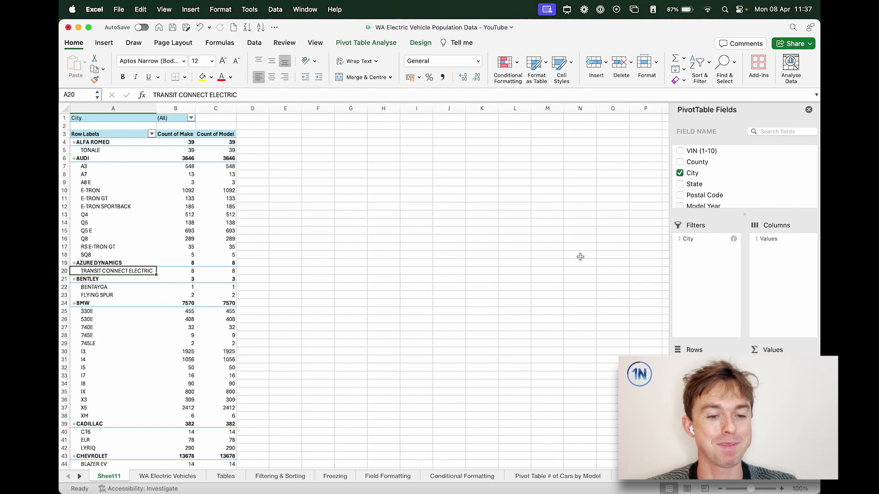
Close the field list, insert a 2D clustered column chart from the pivot table, and enlarge it across about columns E to S
{"action": "left_click", "coordinate": [809, 110]}
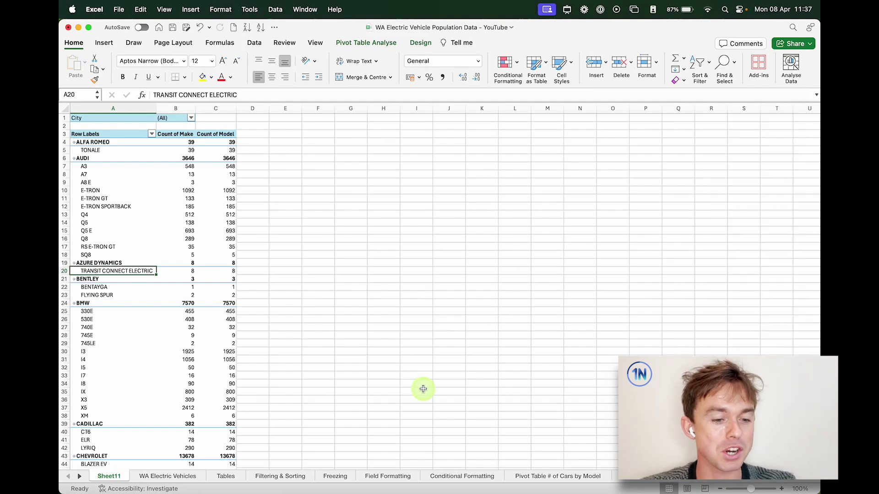
{"action": "left_click", "coordinate": [118, 190]}
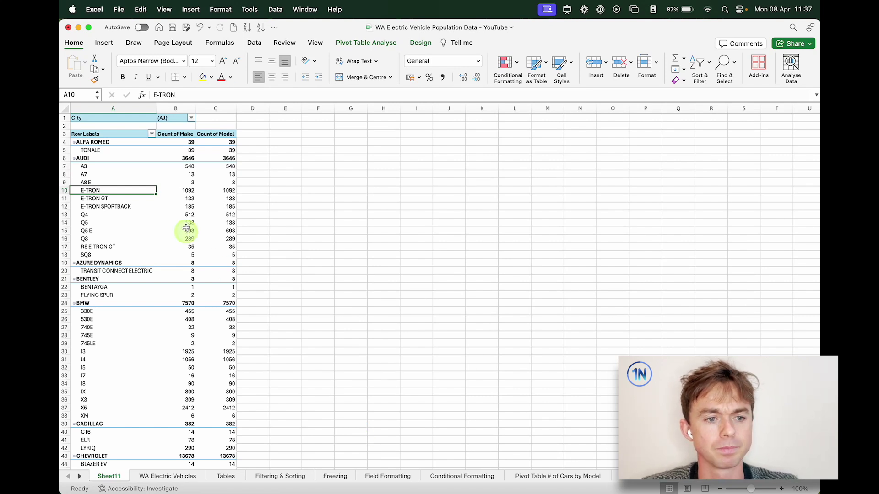
{"action": "left_click", "coordinate": [181, 198]}
{"action": "left_click", "coordinate": [104, 43]}
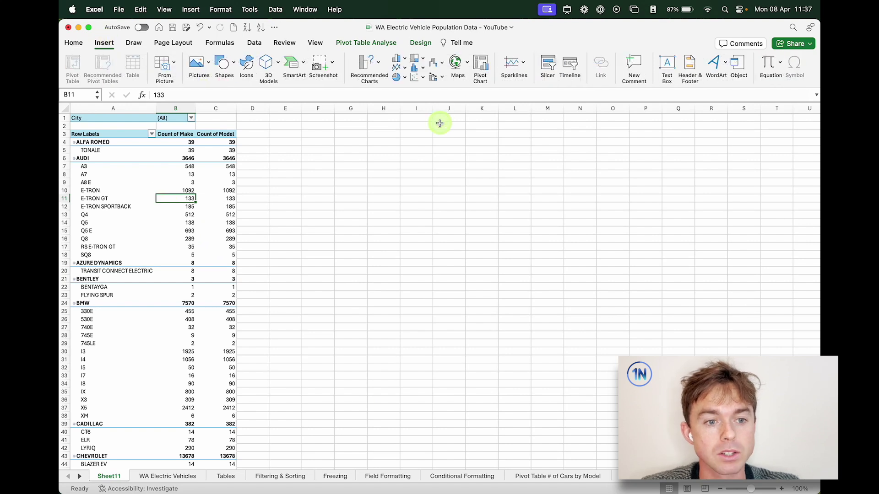
{"action": "left_click", "coordinate": [405, 60]}
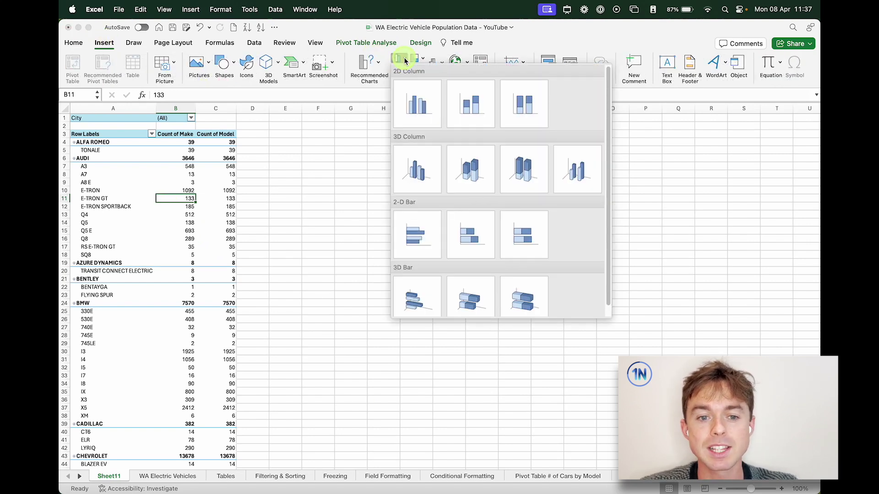
{"action": "left_click", "coordinate": [421, 99]}
{"action": "left_click_drag", "start_coordinate": [536, 237], "coordinate": [747, 148]}
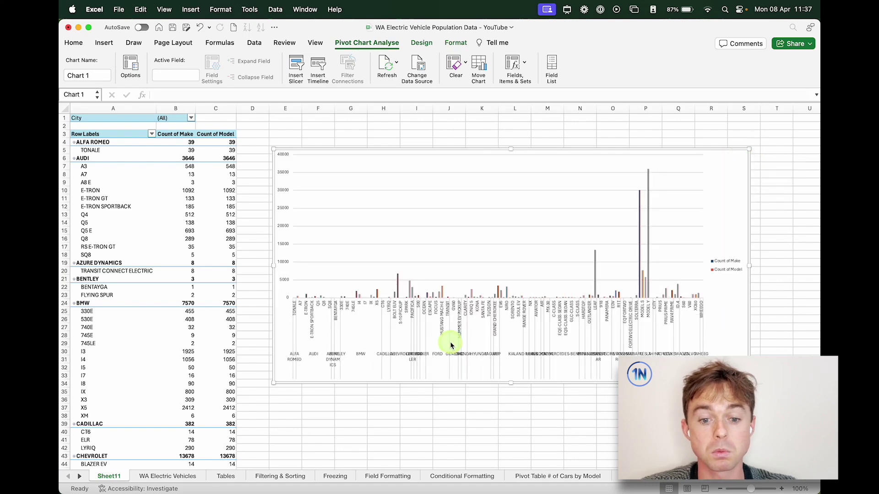
Filter the pivot table and its chart by City to only the first Aberdeen entry
{"action": "left_click", "coordinate": [190, 118]}
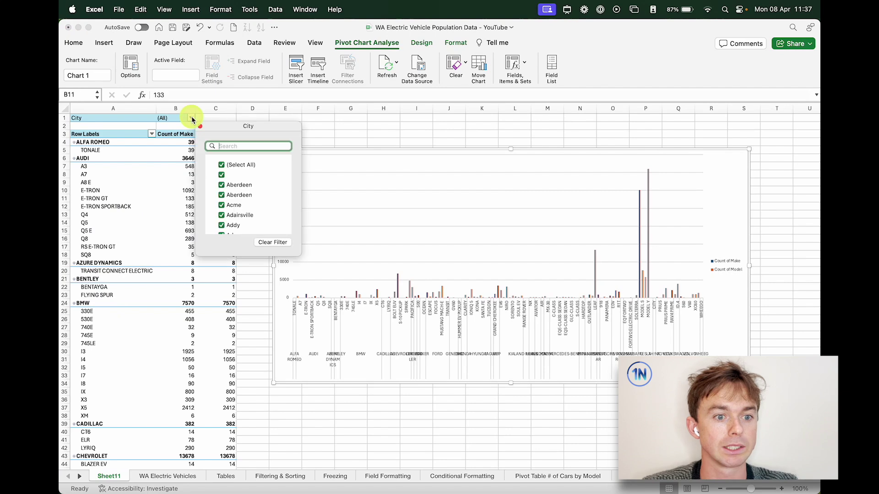
{"action": "left_click", "coordinate": [224, 169]}
{"action": "left_click", "coordinate": [223, 196]}
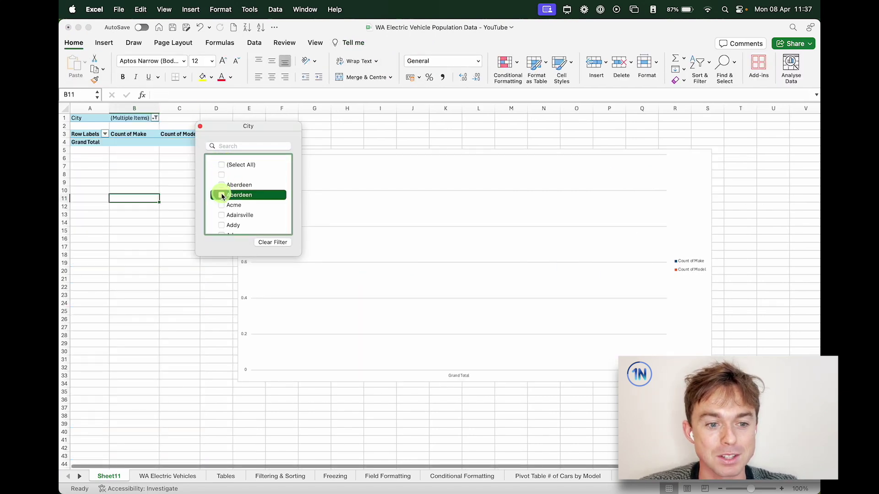
{"action": "left_click", "coordinate": [223, 186]}
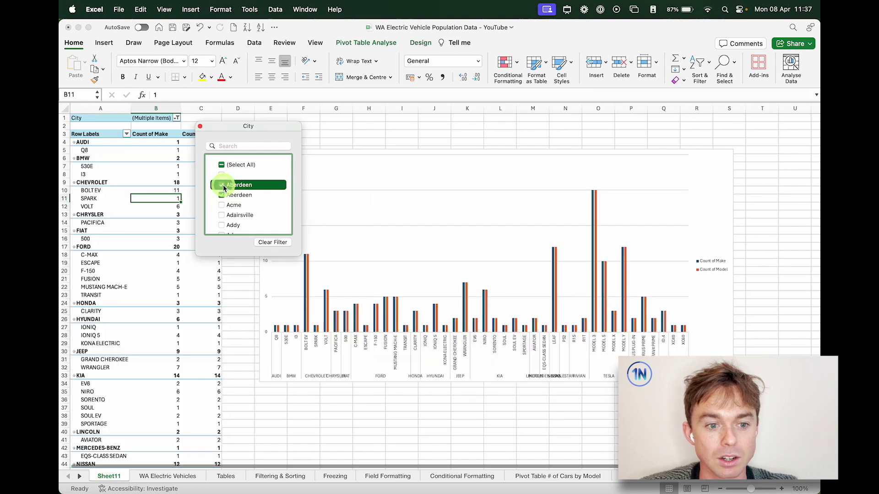
{"action": "left_click", "coordinate": [223, 196]}
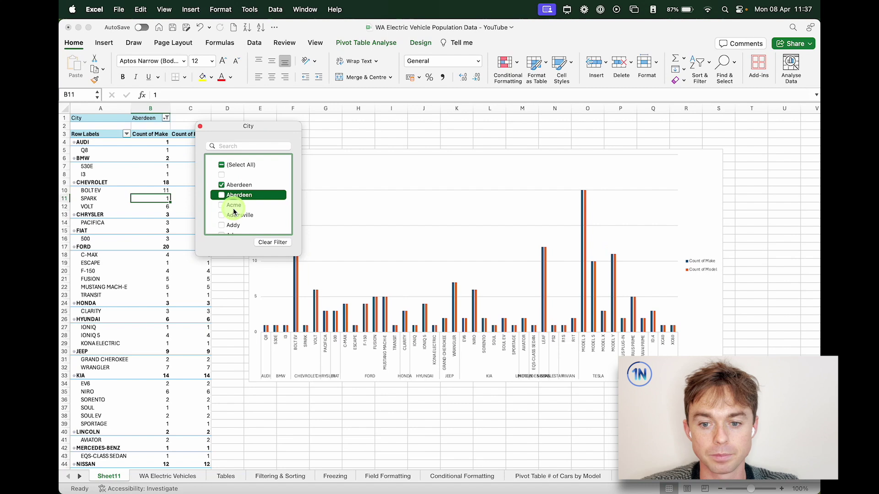
Look through the city entries of the pivot table's City filter and close the filter list
{"action": "scroll", "coordinate": [236, 206], "scroll_direction": "down", "scroll_amount": 5}
{"action": "scroll", "coordinate": [237, 202], "scroll_direction": "up", "scroll_amount": 5}
{"action": "left_click", "coordinate": [238, 199]}
{"action": "left_click", "coordinate": [201, 129]}
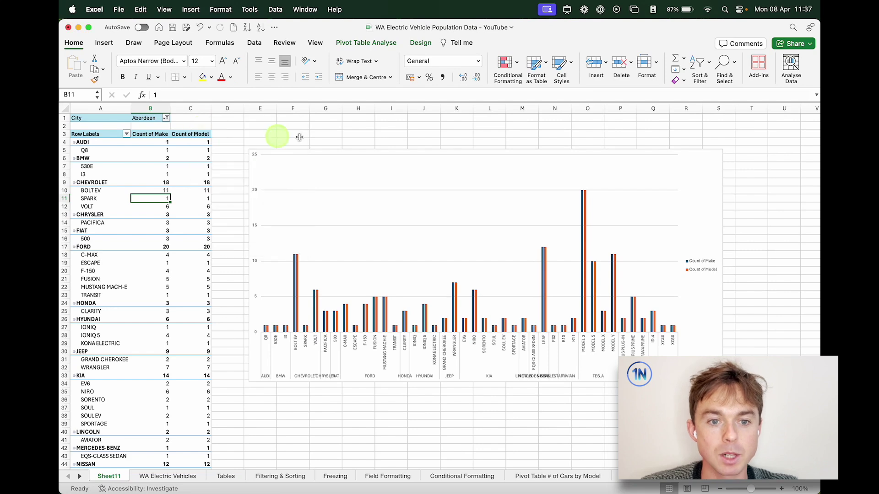
Apply the light orange style to the pivot table
{"action": "left_click", "coordinate": [371, 47]}
{"action": "left_click", "coordinate": [418, 42]}
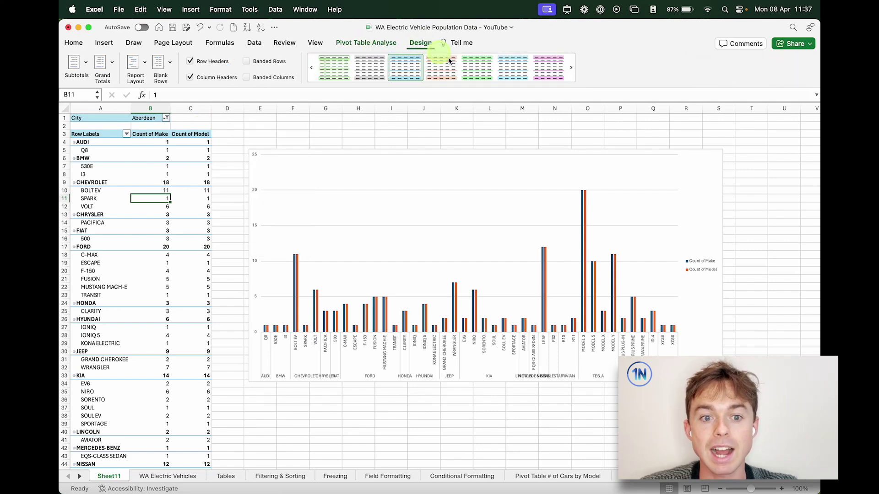
{"action": "left_click", "coordinate": [454, 64]}
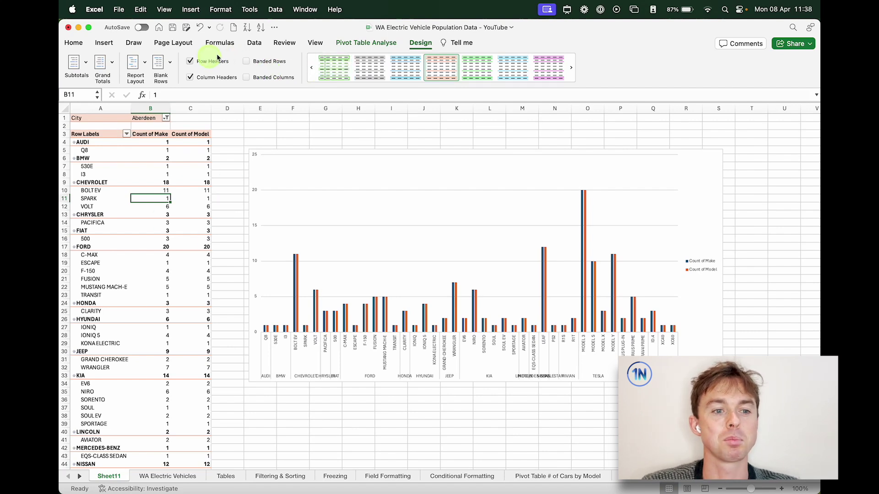
Insert a slicer for the Make field and place it beside the chart, across about columns T and U
{"action": "left_click", "coordinate": [370, 44]}
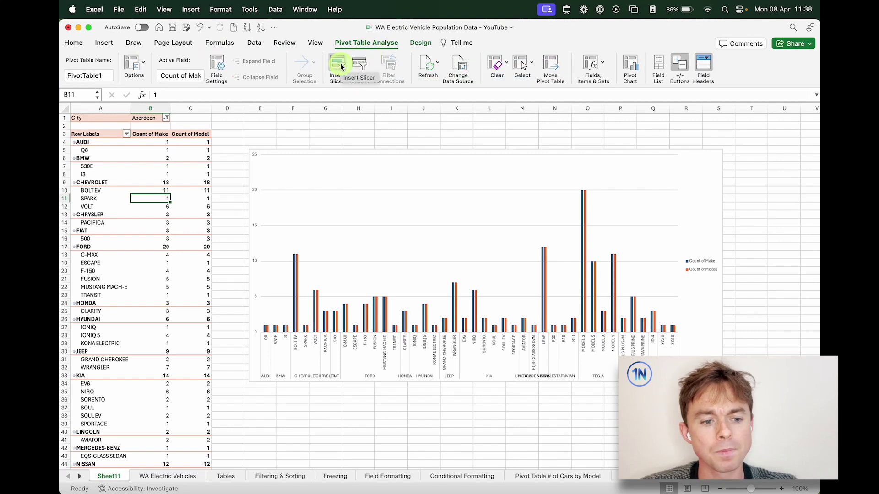
{"action": "left_click", "coordinate": [341, 67]}
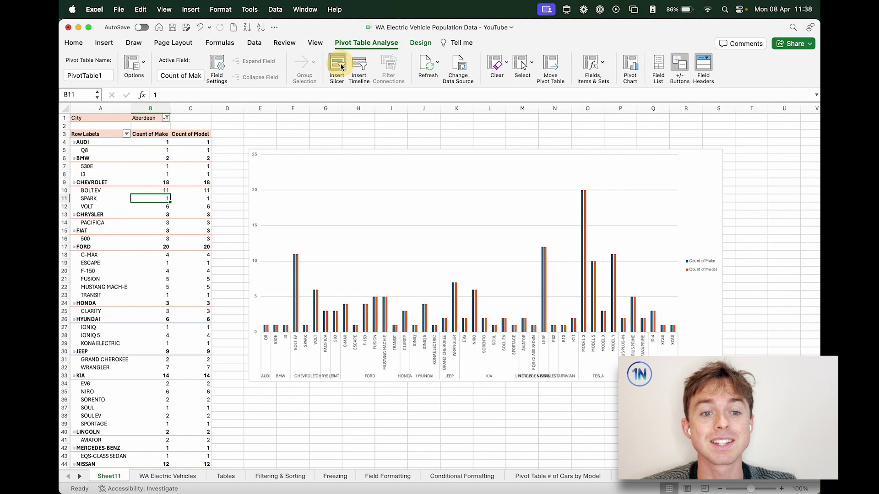
{"action": "scroll", "coordinate": [407, 157], "scroll_direction": "down", "scroll_amount": 5}
{"action": "scroll", "coordinate": [407, 157], "scroll_direction": "up", "scroll_amount": 5}
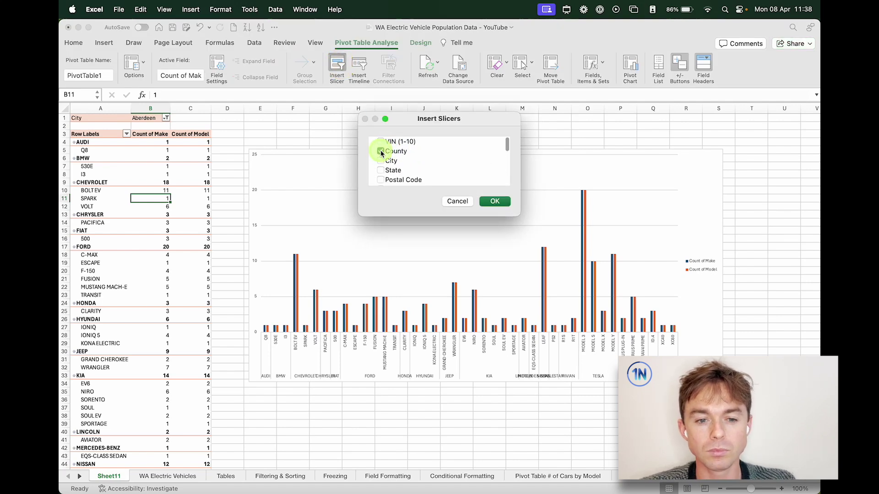
{"action": "scroll", "coordinate": [381, 156], "scroll_direction": "down", "scroll_amount": 3}
{"action": "left_click", "coordinate": [381, 162]}
{"action": "left_click", "coordinate": [382, 162]}
{"action": "left_click", "coordinate": [381, 151]}
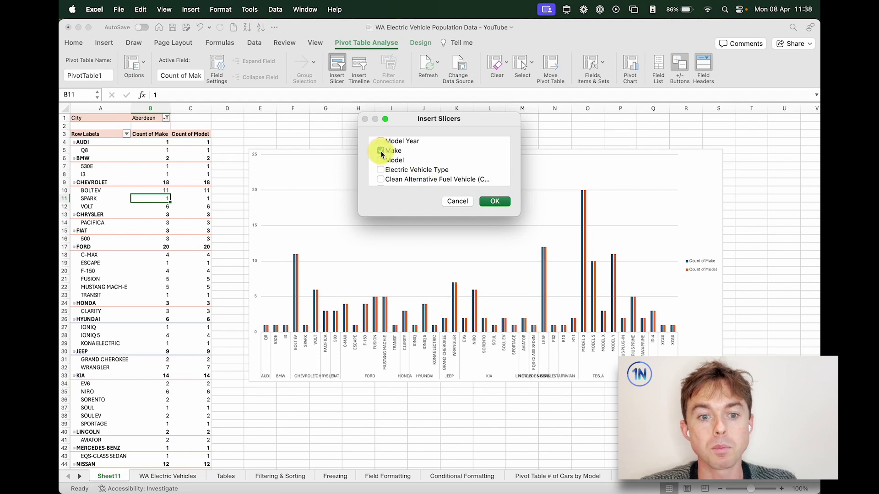
{"action": "left_click", "coordinate": [494, 201]}
{"action": "left_click_drag", "start_coordinate": [438, 249], "coordinate": [755, 191]}
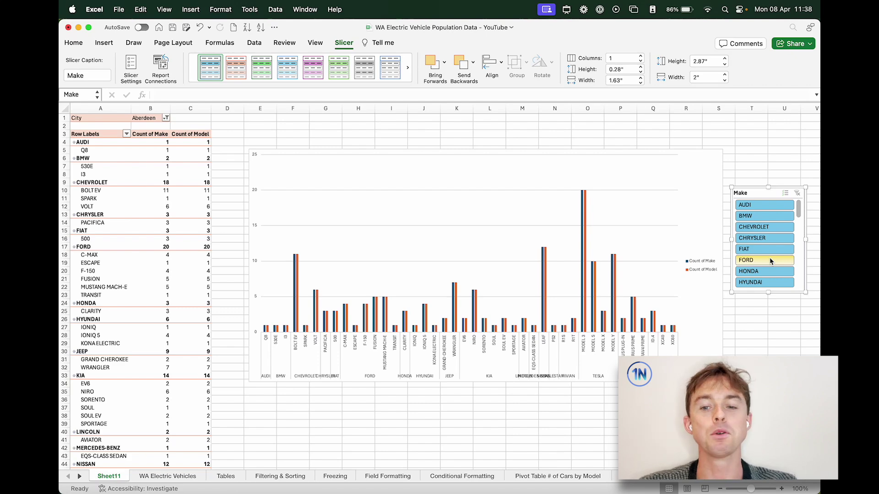
Filter the pivot table and its chart to TESLA only with the Make slicer
{"action": "scroll", "coordinate": [770, 261], "scroll_direction": "down", "scroll_amount": 2}
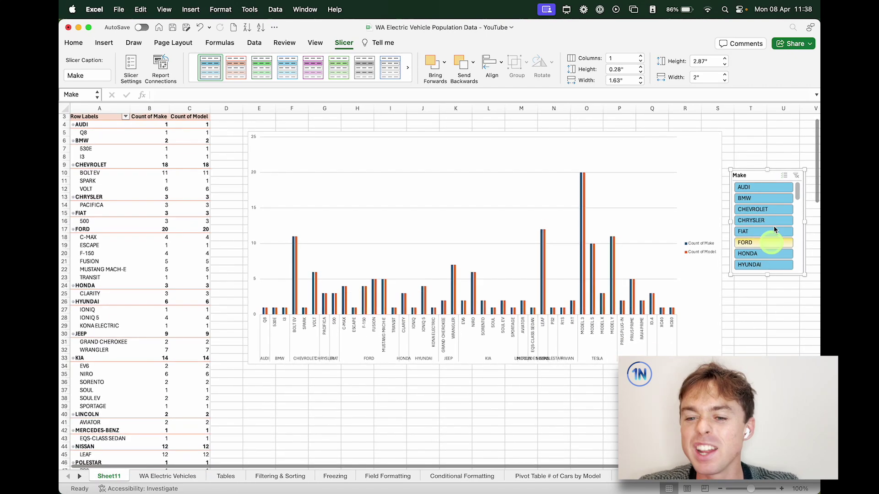
{"action": "scroll", "coordinate": [773, 256], "scroll_direction": "up", "scroll_amount": 2}
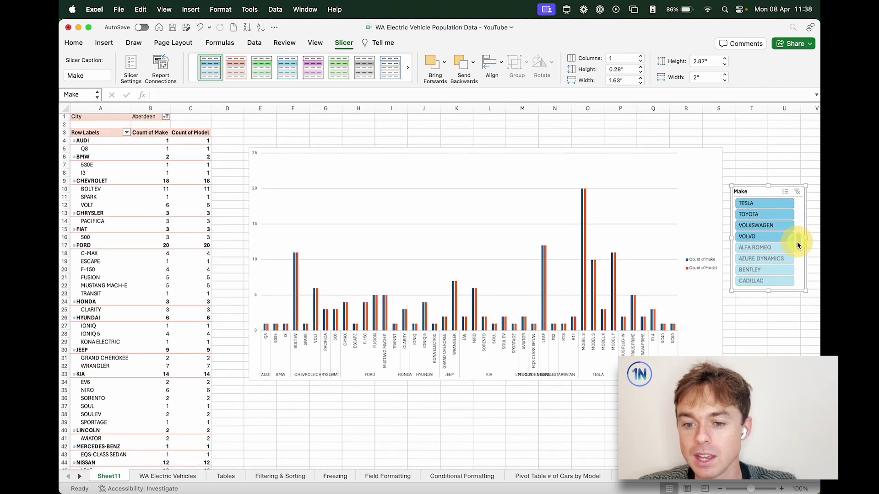
{"action": "scroll", "coordinate": [797, 241], "scroll_direction": "up", "scroll_amount": 3}
{"action": "left_click", "coordinate": [761, 241]}
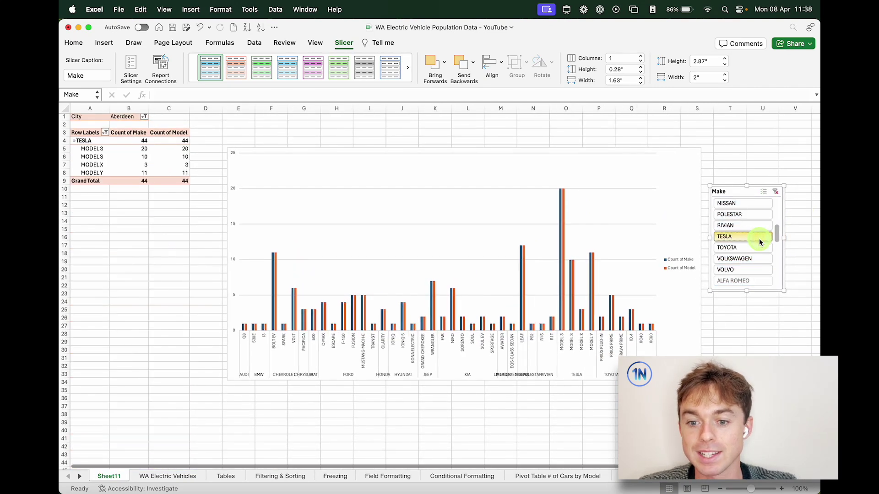